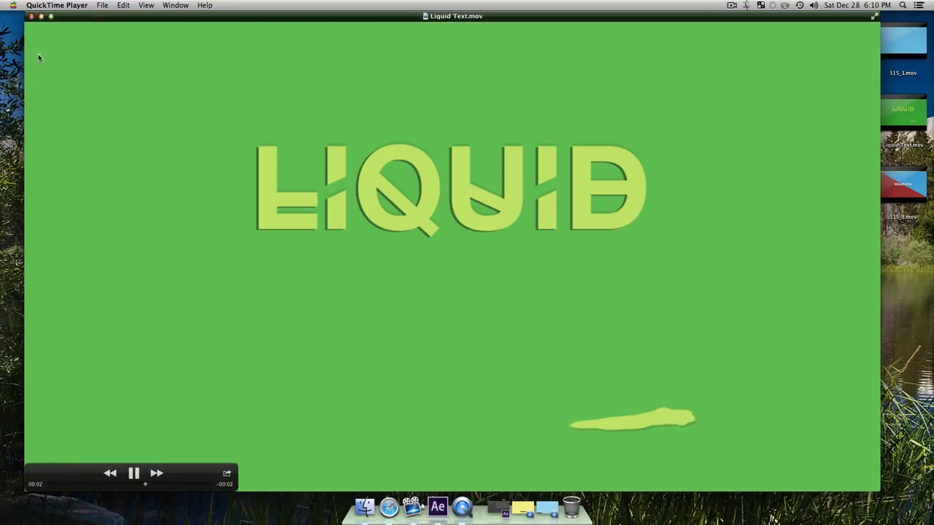
# Close the Liquid Text.mov preview, then restore the minimized S15_1.mov preview and close it as well.
pyautogui.click(32, 17)
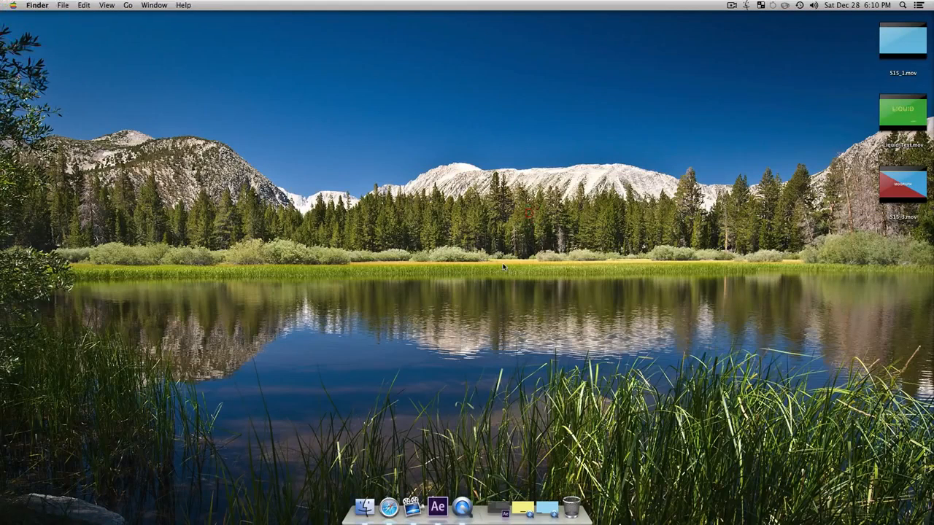
pyautogui.click(548, 509)
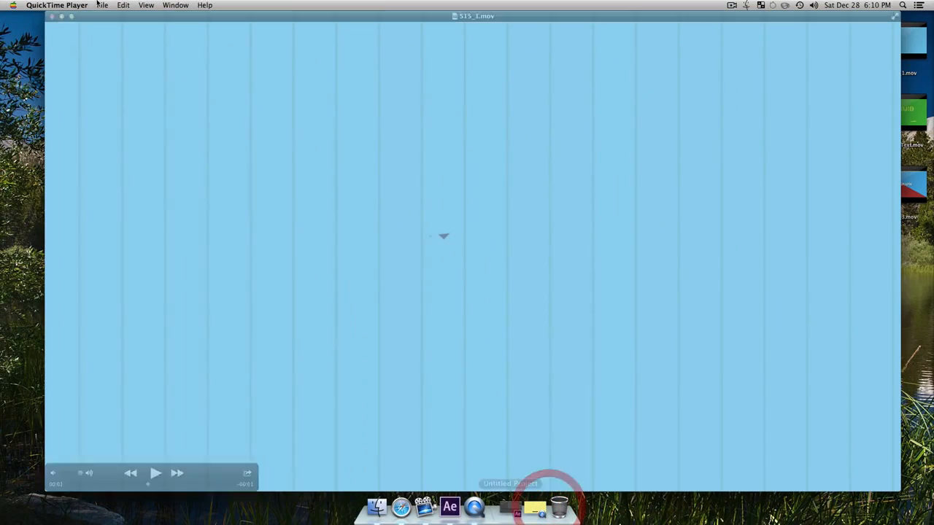
pyautogui.click(49, 15)
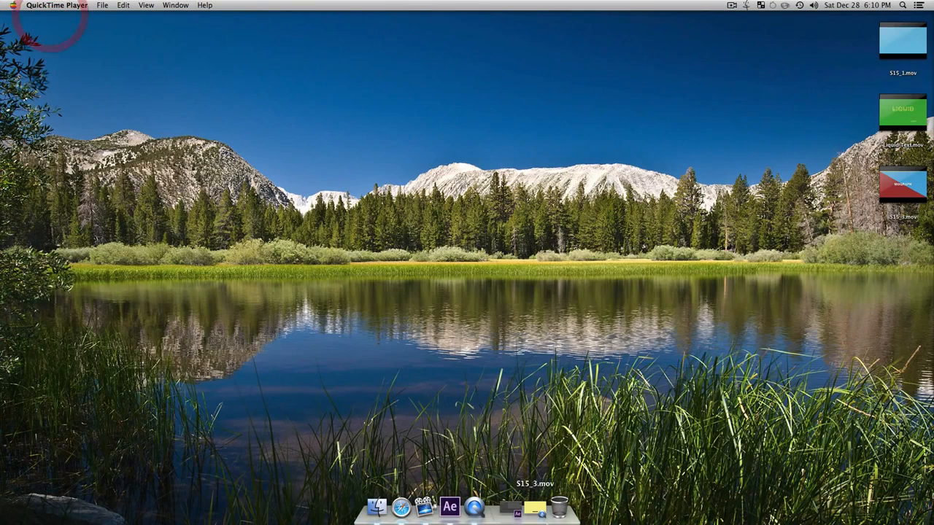
# Restore the minimized S15_3.mov preview, play it, scrub back briefly near its midpoint and close it.
pyautogui.click(543, 506)
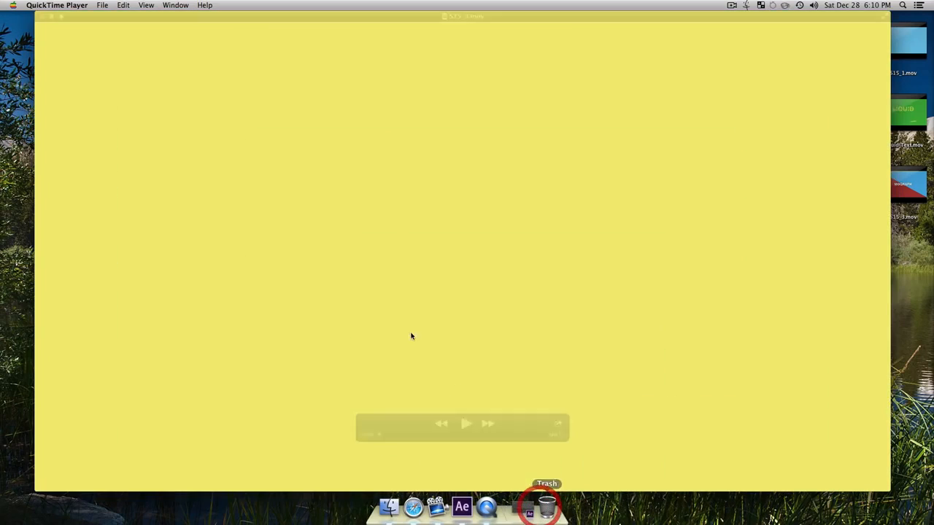
pyautogui.click(471, 423)
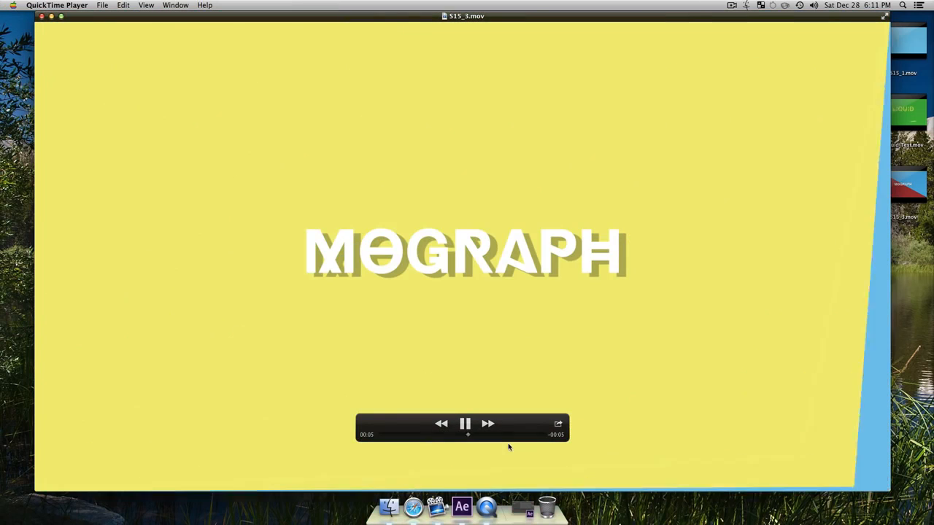
pyautogui.moveTo(469, 434); pyautogui.dragTo(456, 435)
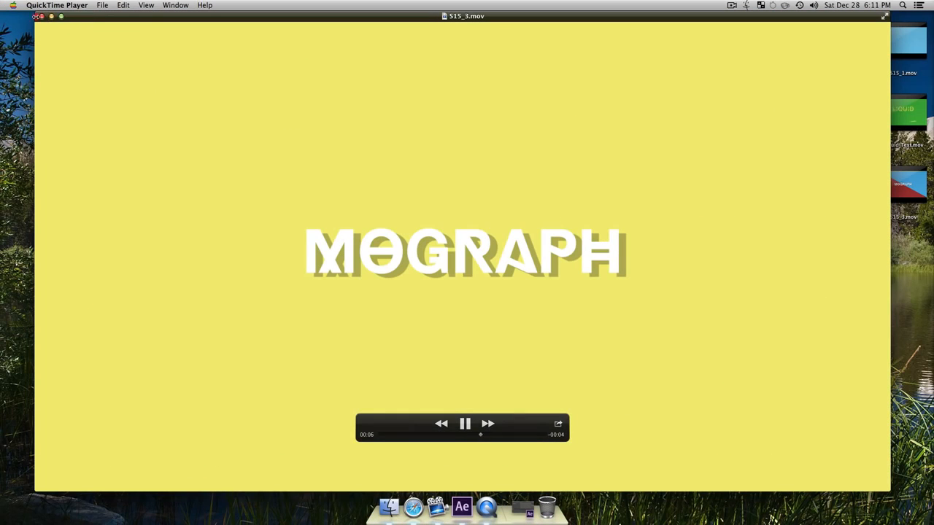
pyautogui.click(41, 15)
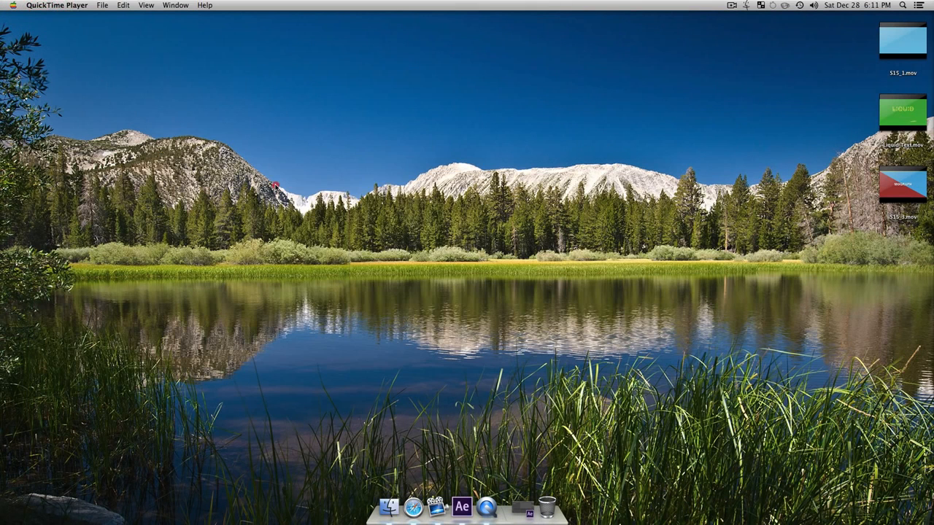
# Switch to After Effects and create a 1920 × 1080 composition at 30 fps with a duration of 0:00:10:14.
pyautogui.click(469, 310)
pyautogui.click(461, 506)
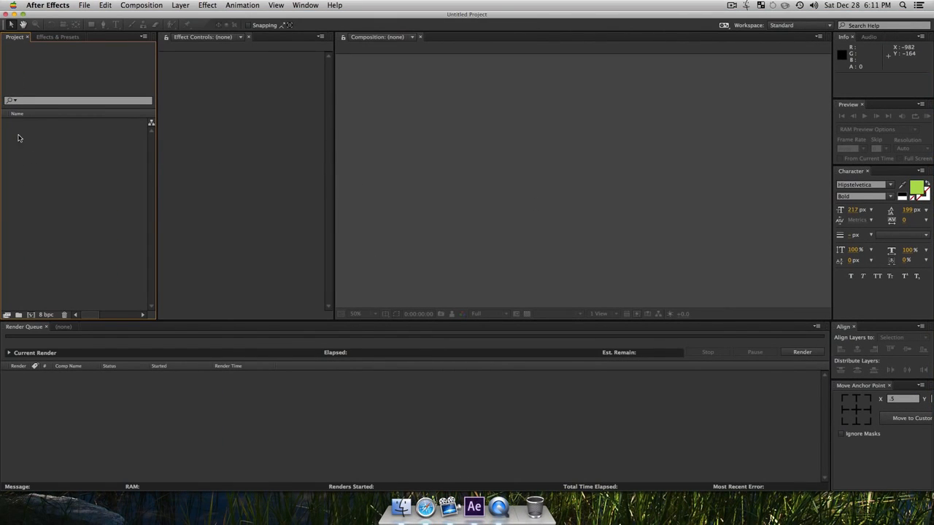
pyautogui.press('super+n')
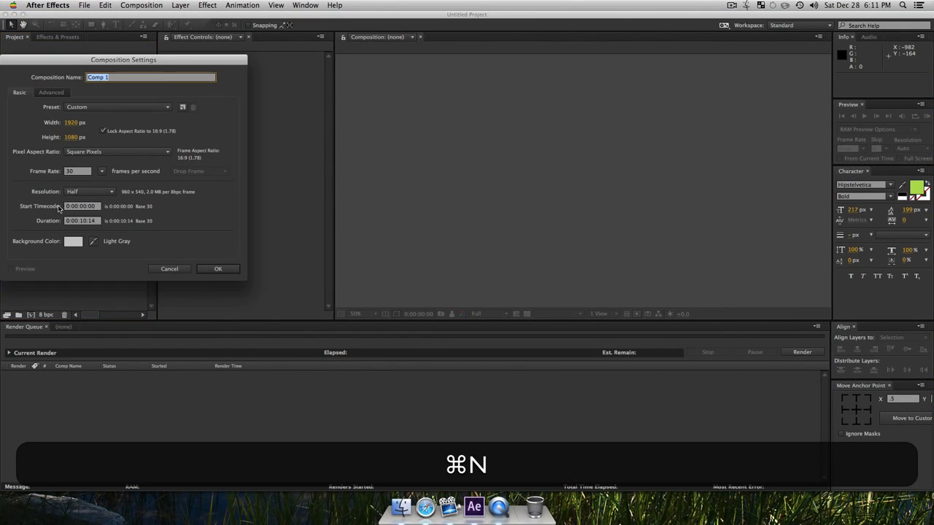
pyautogui.moveTo(109, 61); pyautogui.dragTo(292, 95)
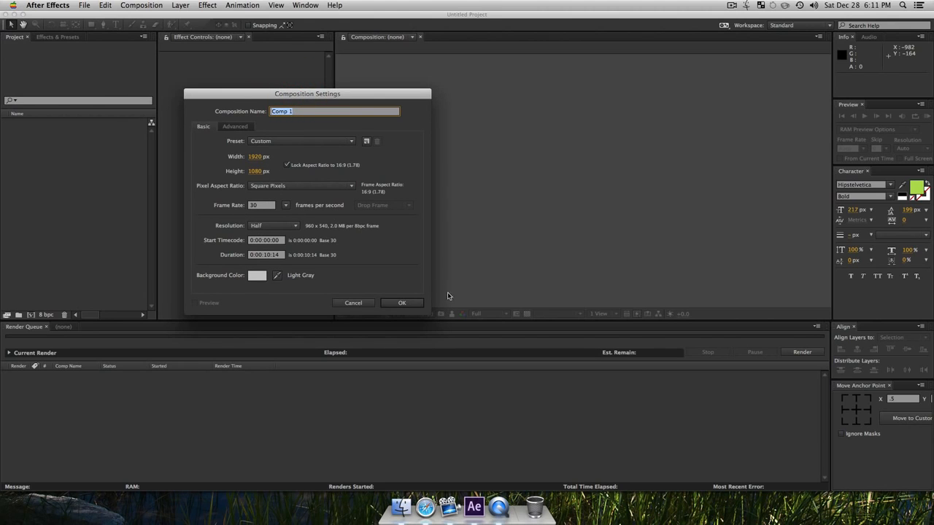
pyautogui.click(400, 304)
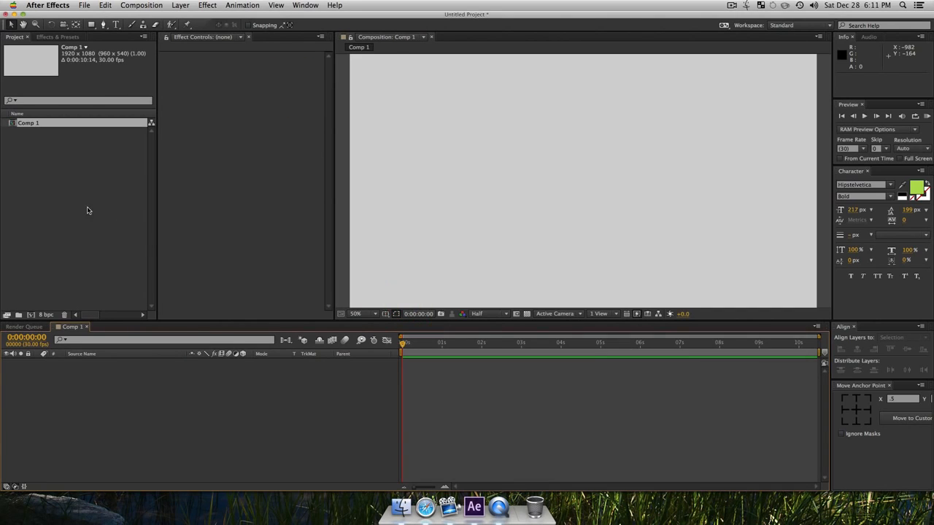
# Rename the new composition in the project as Main Comp.
pyautogui.click(83, 200)
pyautogui.click(33, 125)
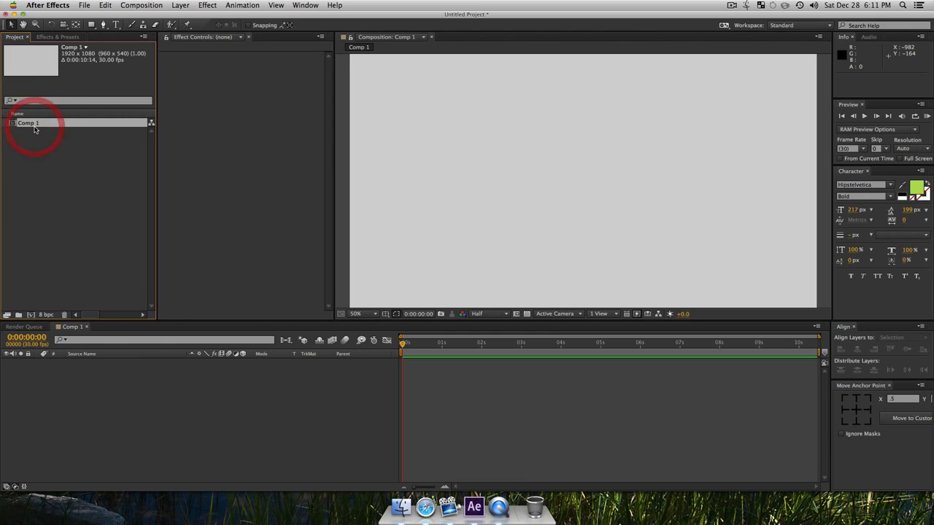
pyautogui.press('Return')
pyautogui.write('Main Comp')
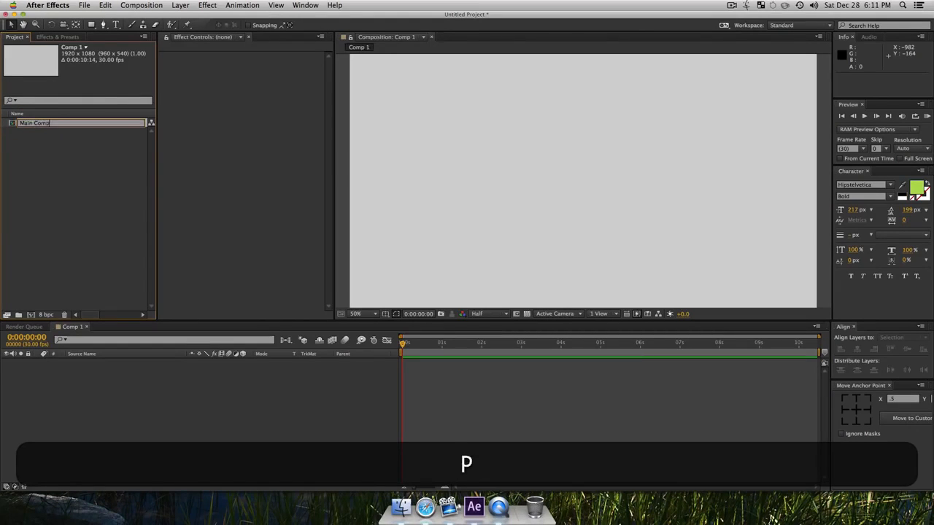
pyautogui.press('Return')
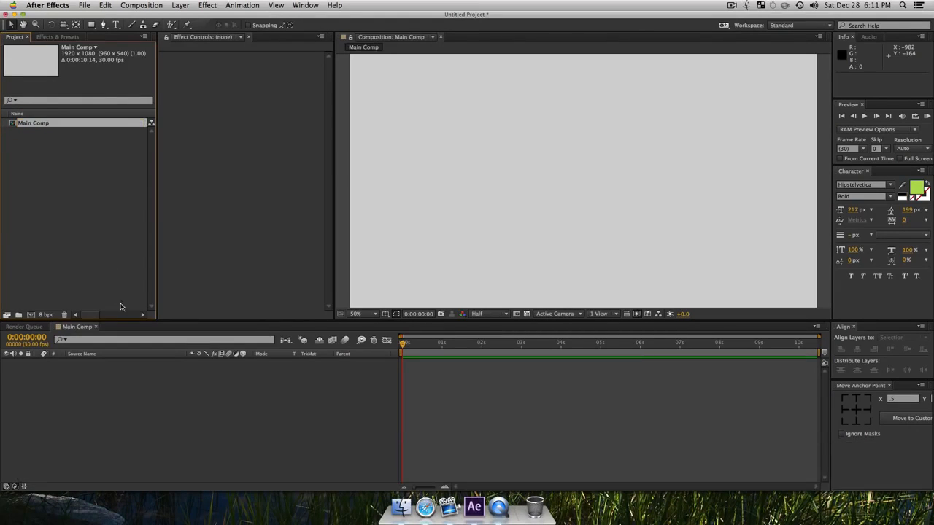
# Fit Main Comp to the viewer and start a new solid layer in it.
pyautogui.click(135, 387)
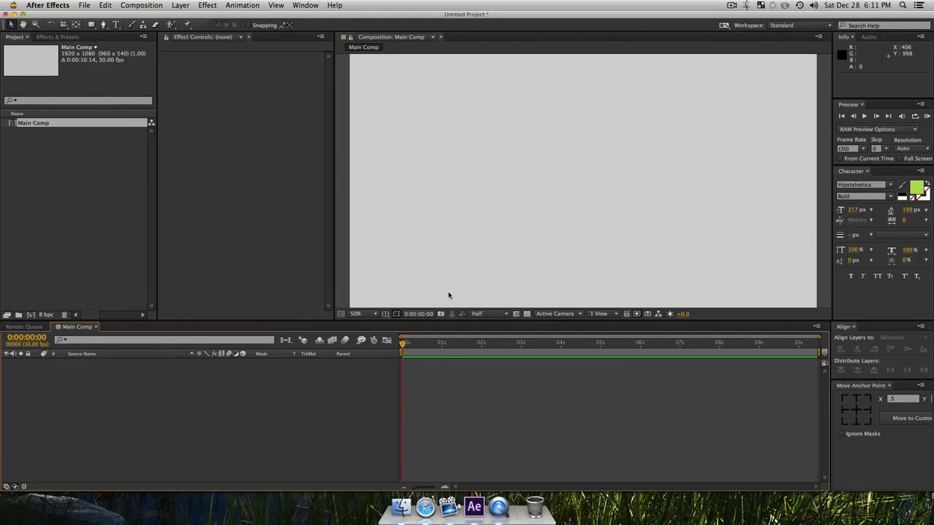
pyautogui.hotkey('shift', '/')
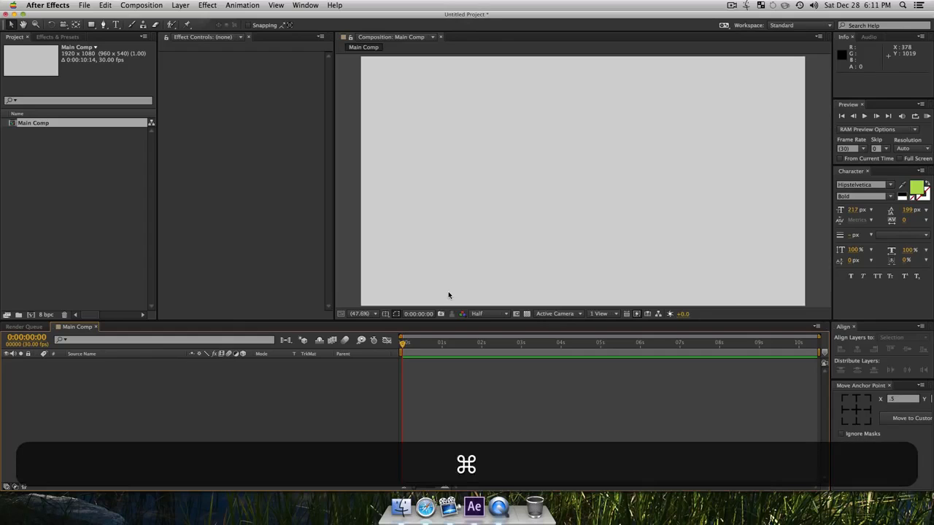
pyautogui.press('super+y')
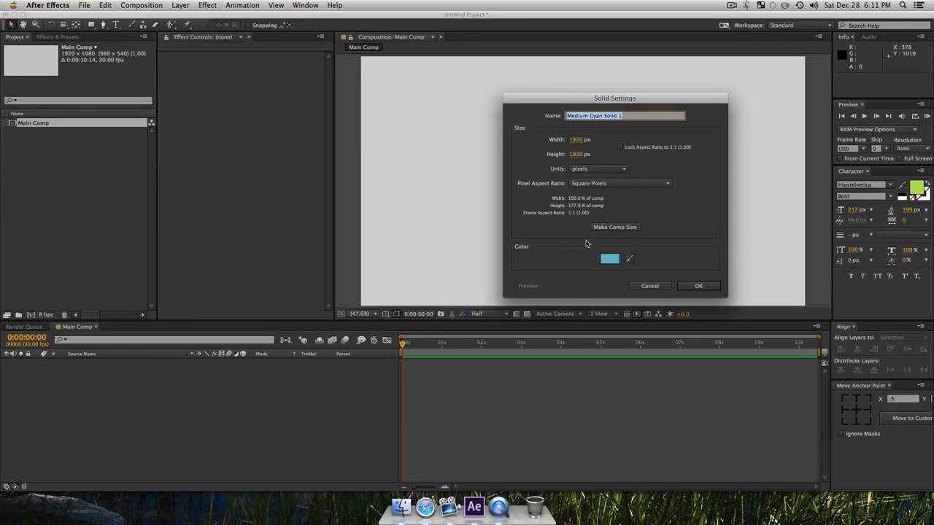
# Try a bright cyan and an orange (F2AF33) as the solid's color.
pyautogui.click(609, 259)
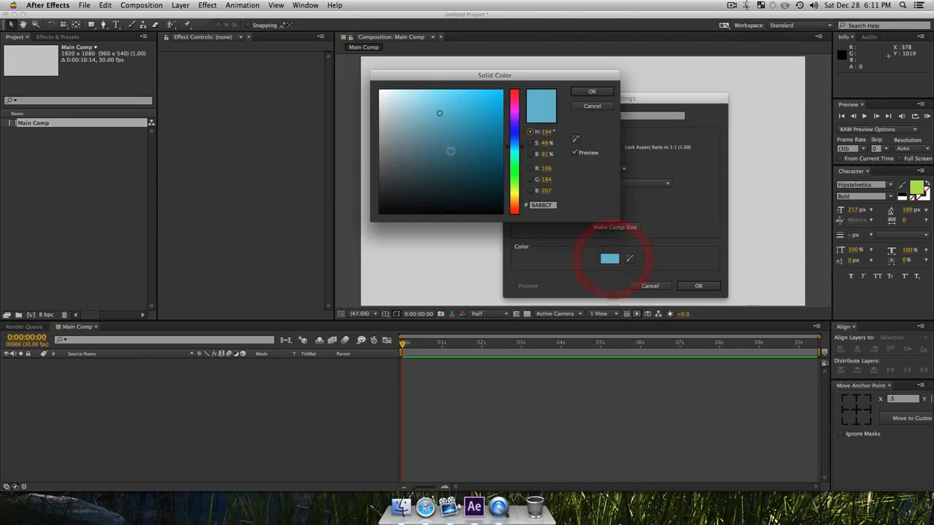
pyautogui.click(476, 95)
pyautogui.click(591, 91)
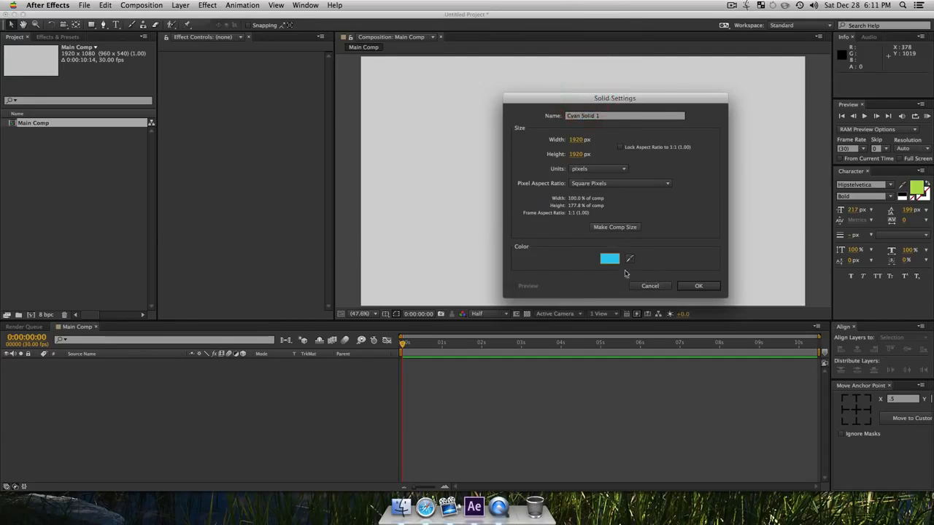
pyautogui.click(610, 259)
pyautogui.moveTo(515, 185); pyautogui.dragTo(516, 199)
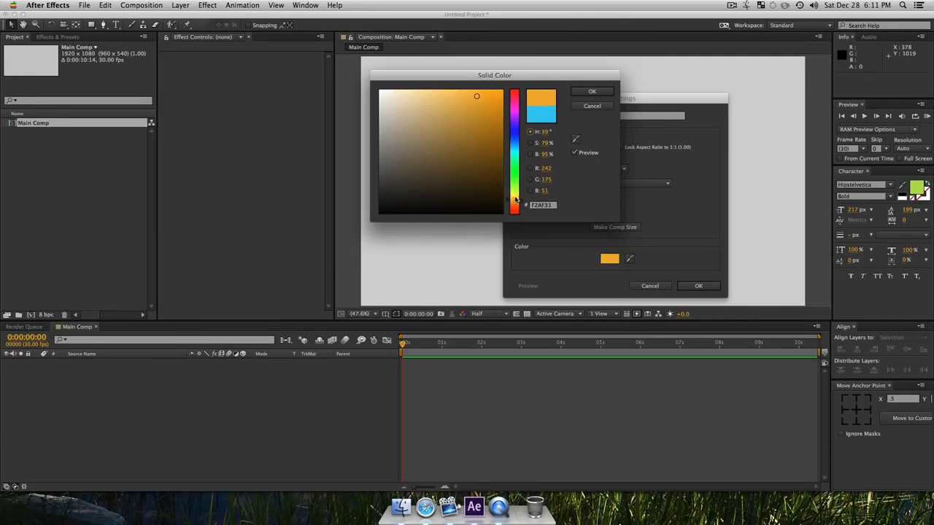
pyautogui.click(592, 92)
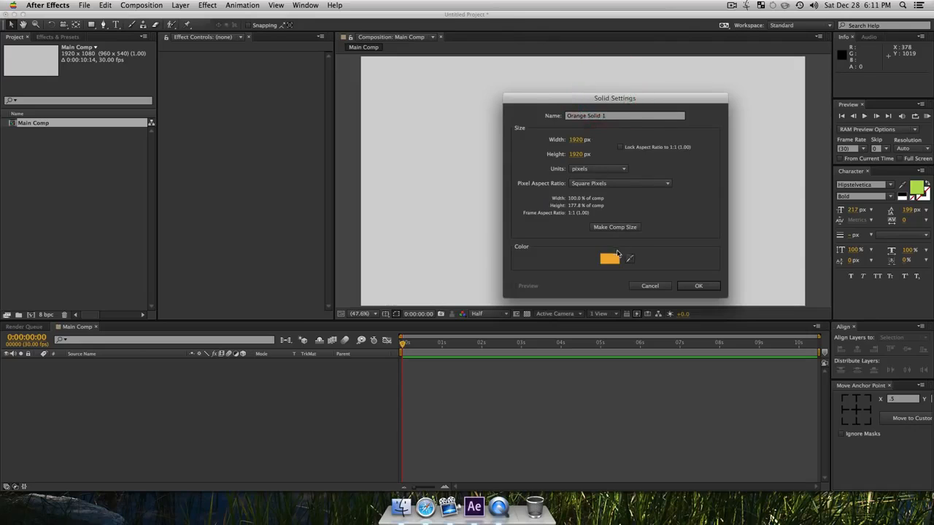
# Set the solid's color to green 32BC4E and create it at 1920 × 1920 px.
pyautogui.click(610, 259)
pyautogui.click(513, 167)
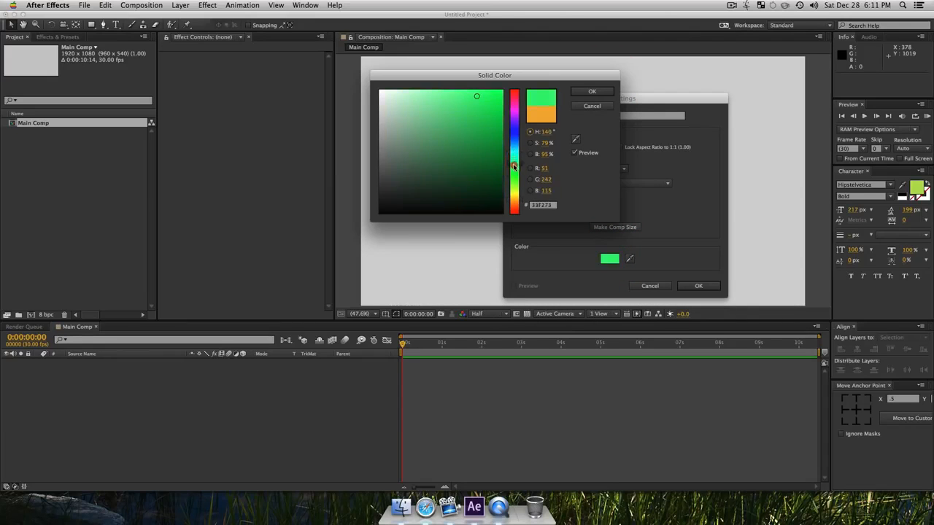
pyautogui.click(466, 117)
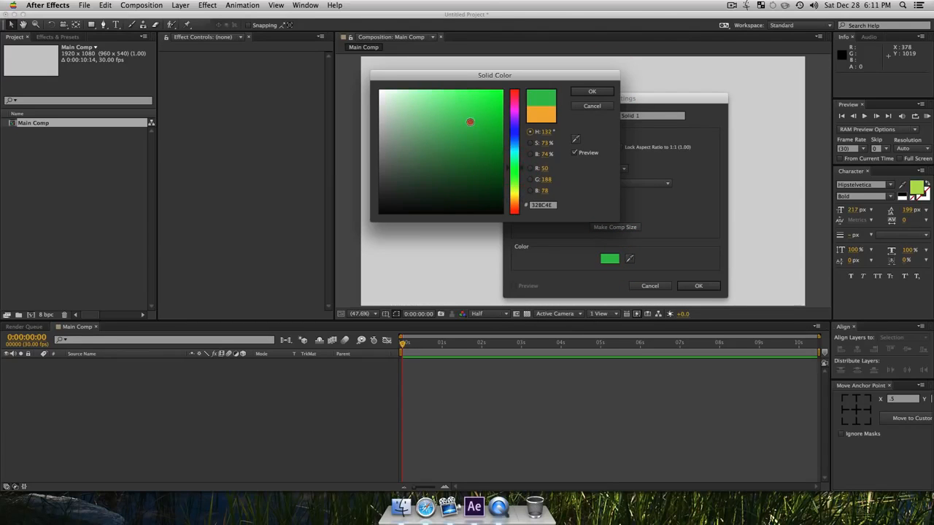
pyautogui.click(587, 91)
pyautogui.click(699, 285)
pyautogui.click(210, 455)
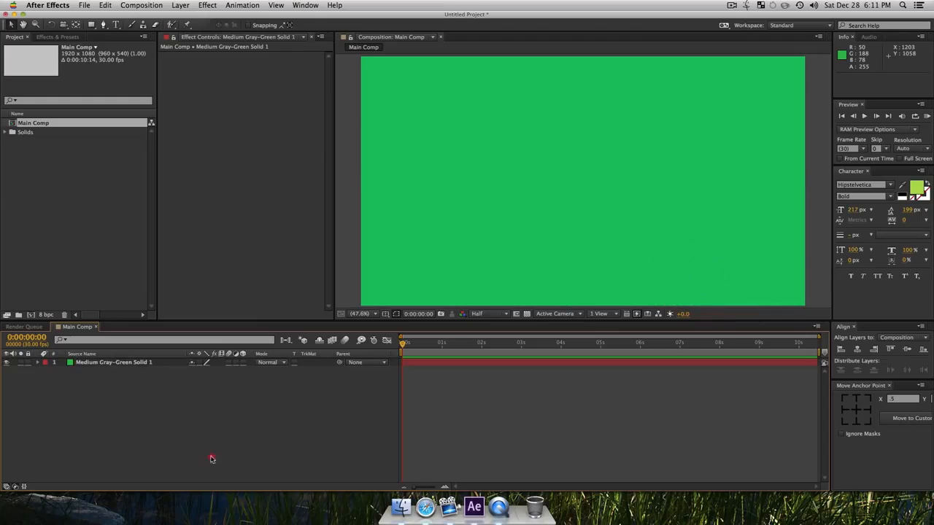
# Rename the green solid layer as BG and deselect it.
pyautogui.click(86, 364)
pyautogui.press('Return')
pyautogui.write('BG')
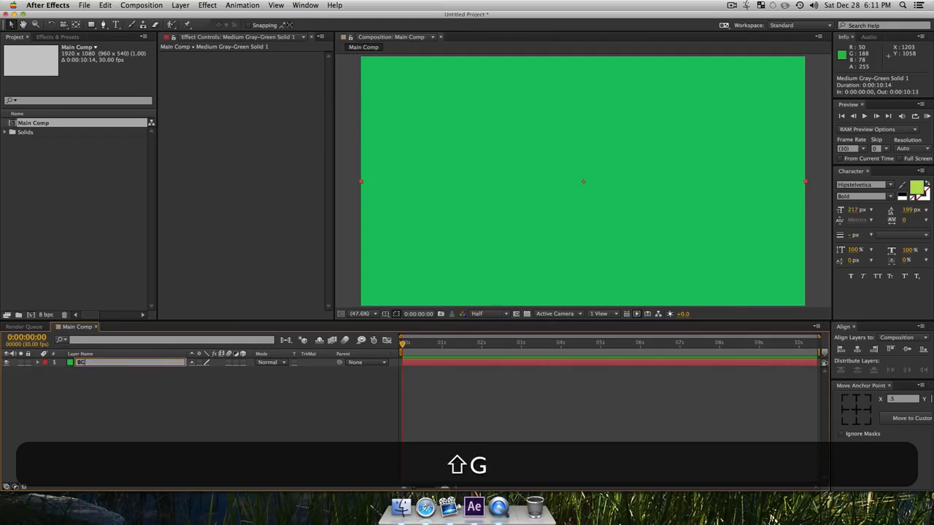
pyautogui.hotkey('shift', 'Return')
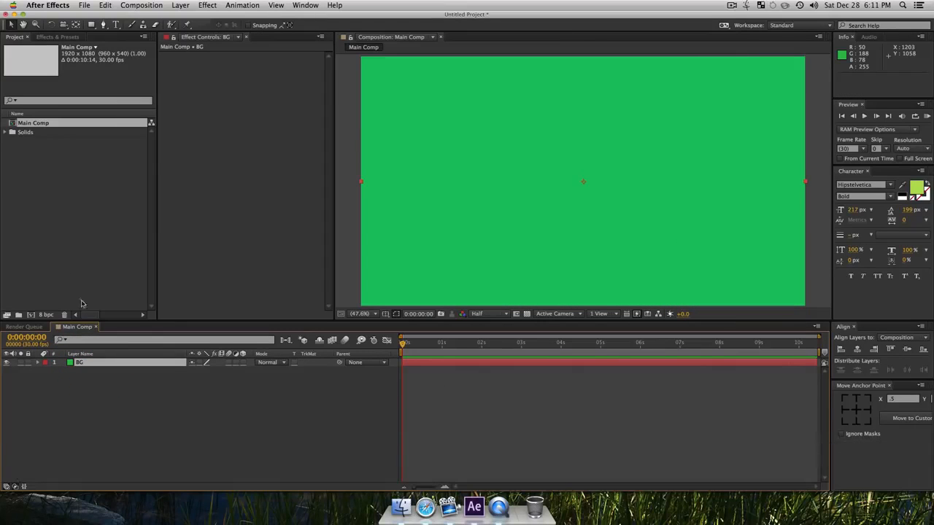
pyautogui.click(156, 402)
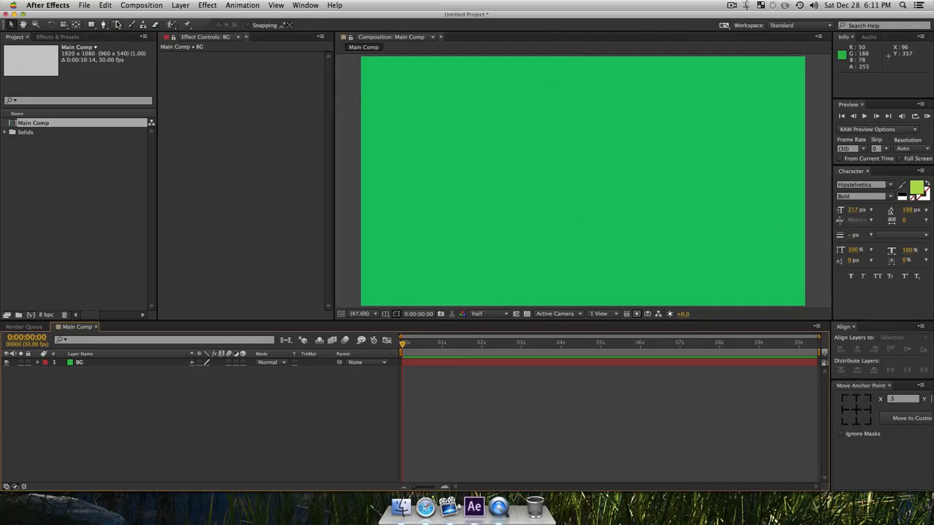
# Add a paragraph text box across the middle of the composition containing the word LIQUID.
pyautogui.press('super+t')
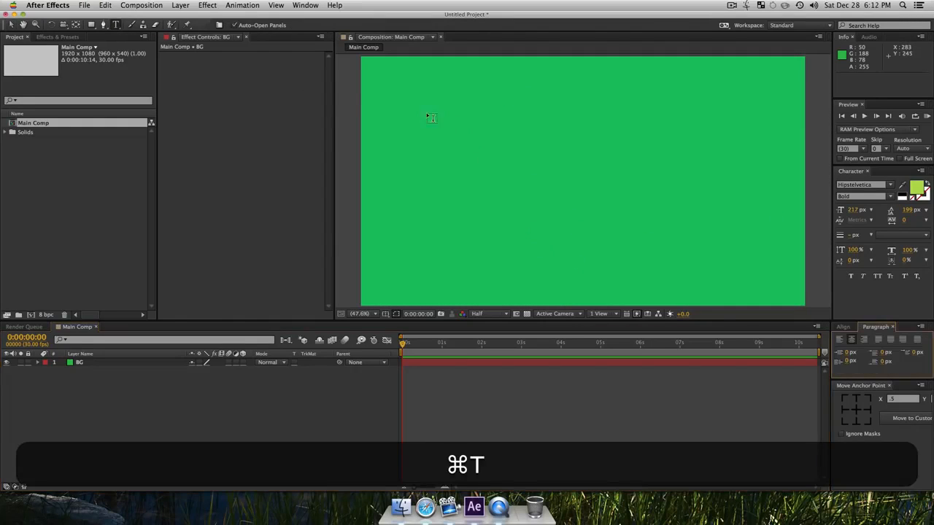
pyautogui.moveTo(426, 114); pyautogui.dragTo(727, 242)
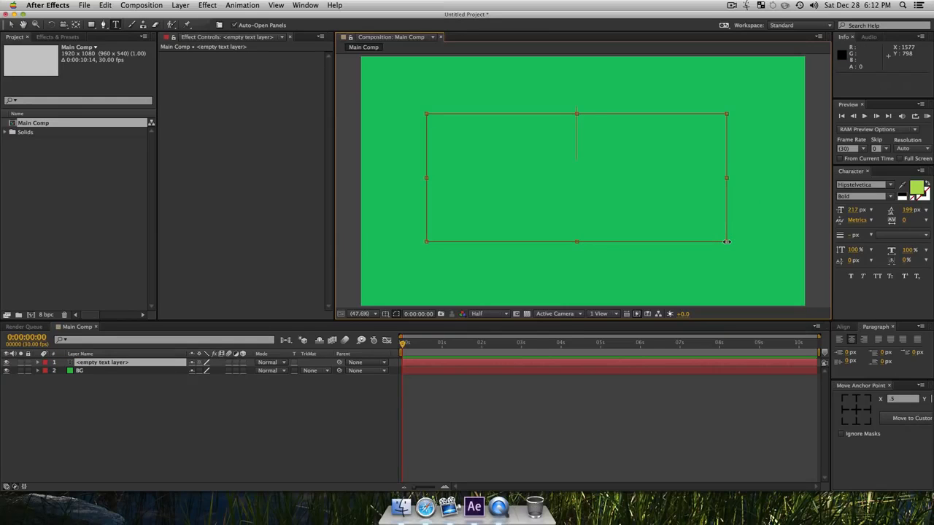
pyautogui.write('LIQUID')
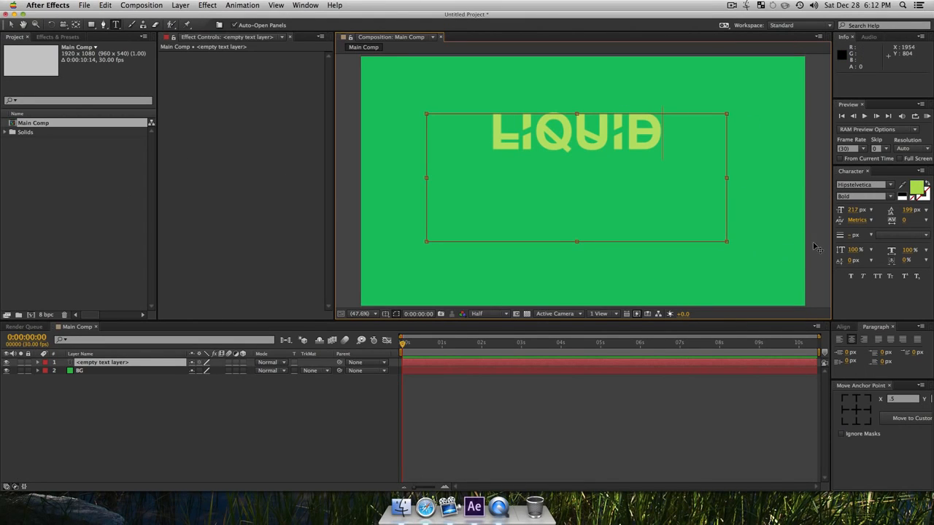
# Select all of the LIQUID text and set its font size to 292 px.
pyautogui.click(855, 209)
pyautogui.moveTo(862, 211); pyautogui.dragTo(859, 211)
pyautogui.moveTo(664, 131); pyautogui.dragTo(485, 124)
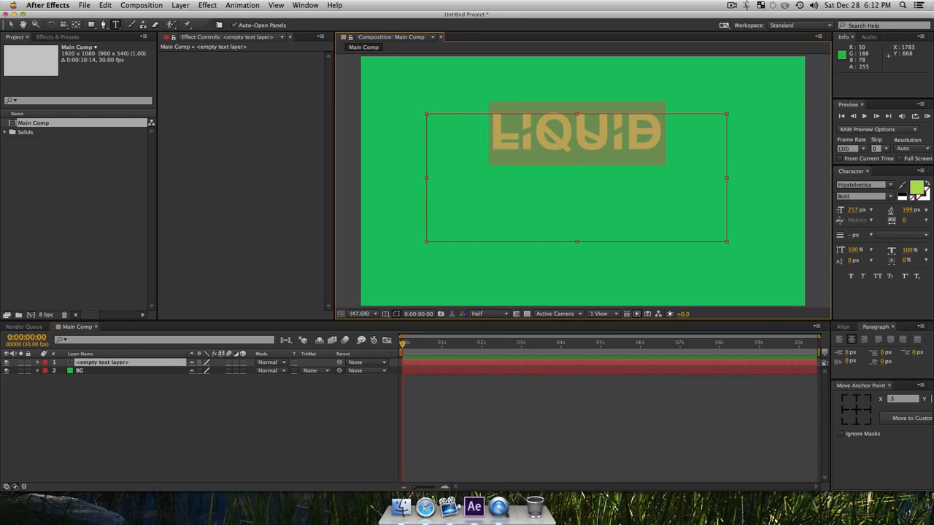
pyautogui.moveTo(868, 211); pyautogui.dragTo(896, 209)
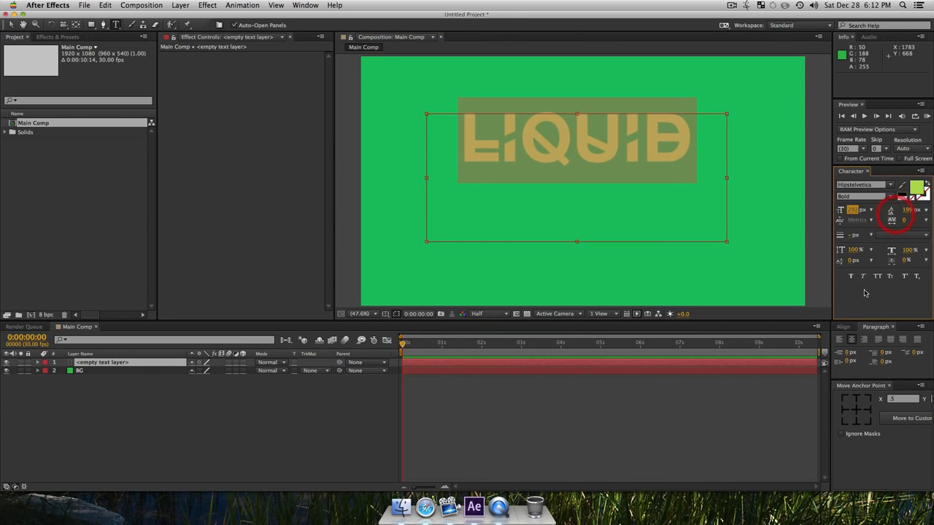
# Center the LIQUID layer horizontally and vertically in the composition, move its anchor point to its center and deselect it.
pyautogui.click(843, 326)
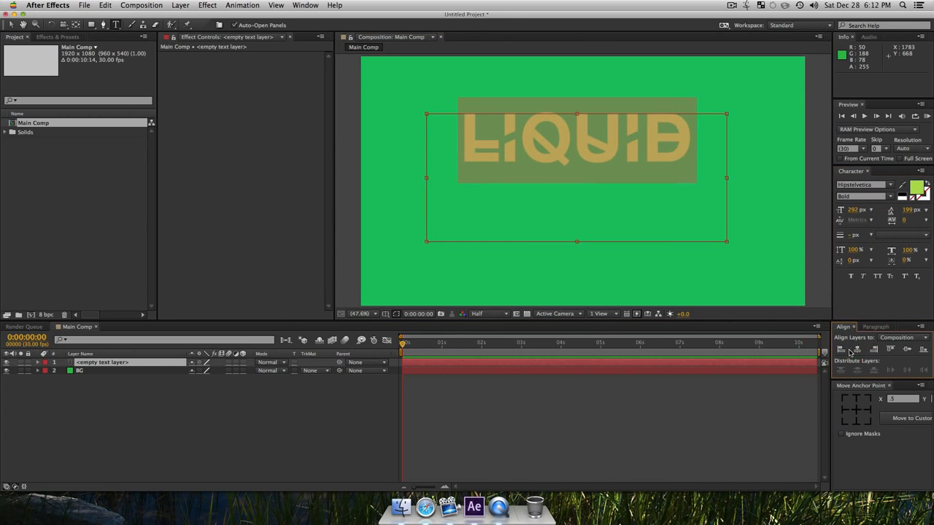
pyautogui.click(852, 350)
pyautogui.click(907, 350)
pyautogui.click(855, 411)
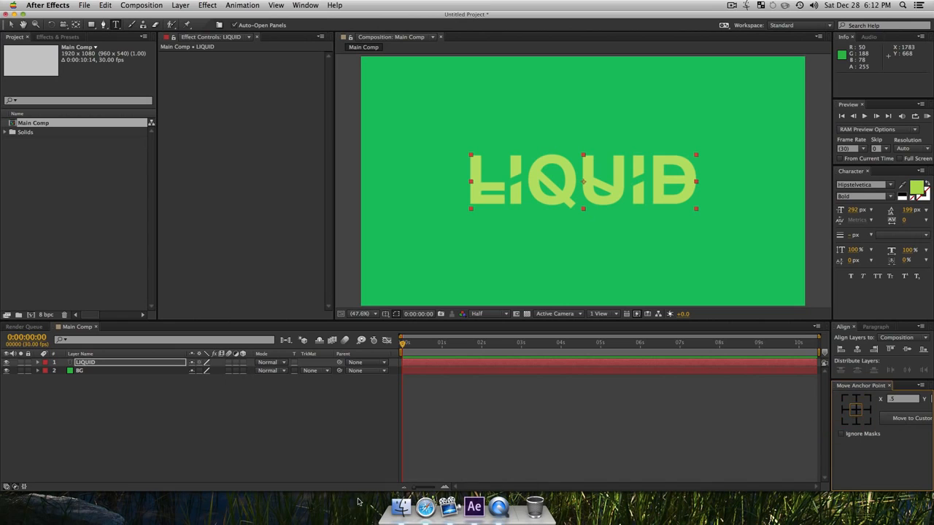
pyautogui.click(339, 426)
pyautogui.click(292, 429)
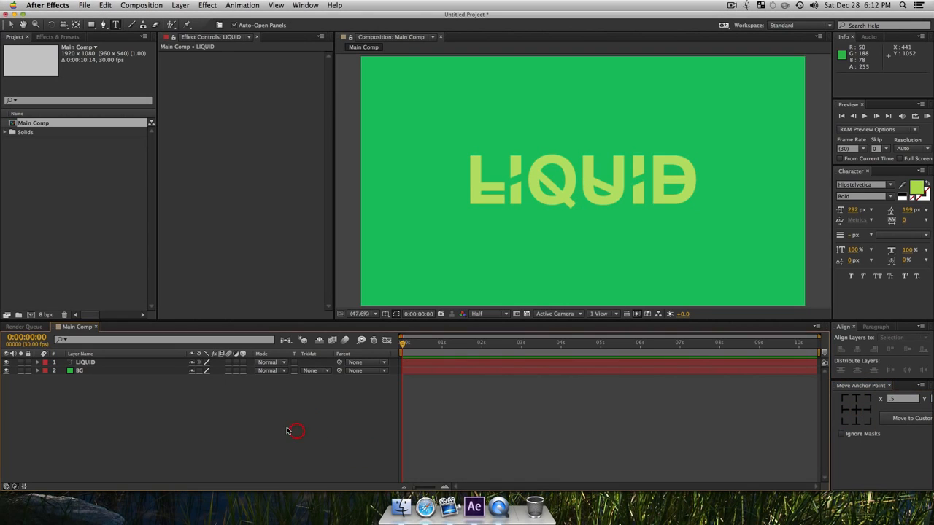
# Switch the timeline's layer list to source names and back to layer names.
pyautogui.press('v')
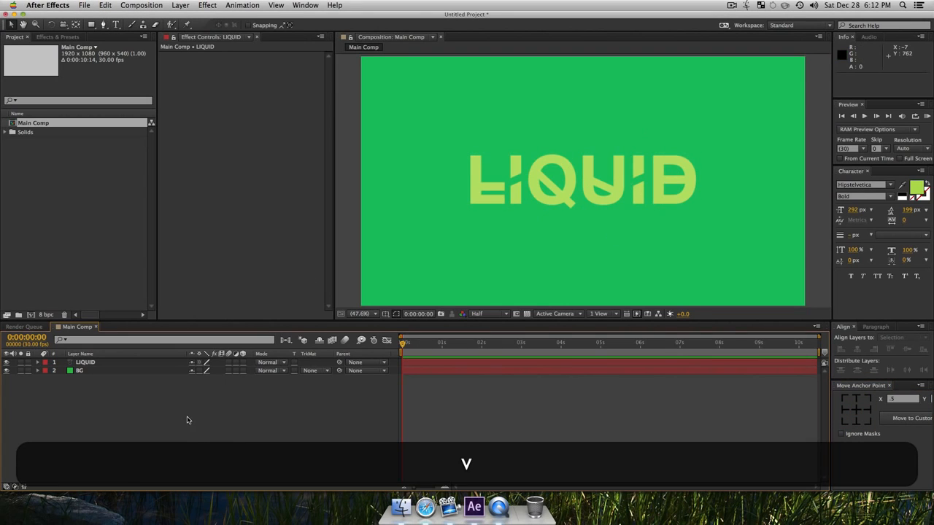
pyautogui.click(88, 370)
pyautogui.click(88, 354)
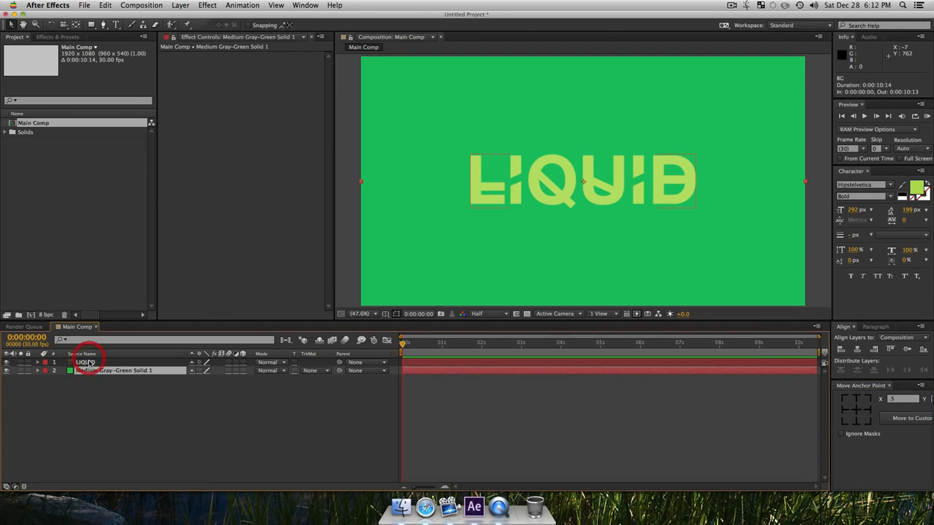
pyautogui.click(90, 355)
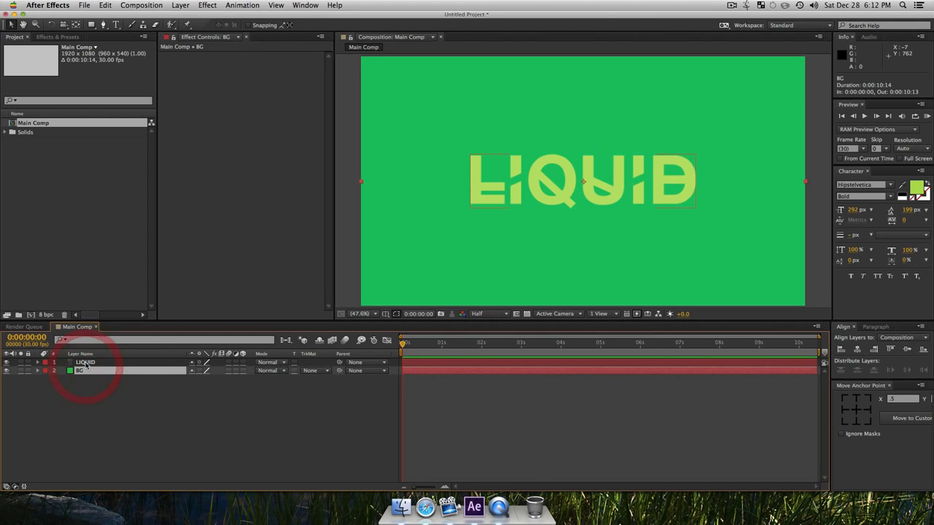
# Search the effects for "drop" and apply the Drop Shadow effect to the LIQUID layer.
pyautogui.click(85, 362)
pyautogui.click(64, 37)
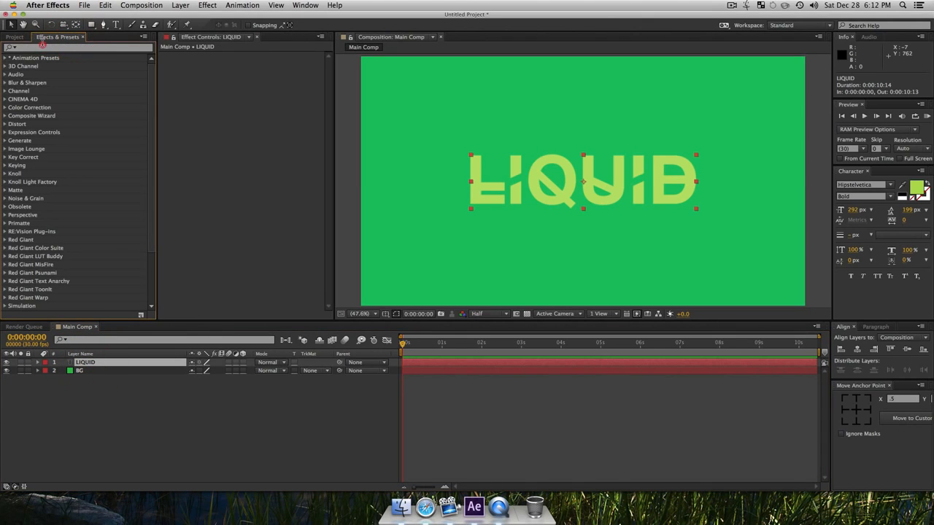
pyautogui.click(46, 47)
pyautogui.write('drop')
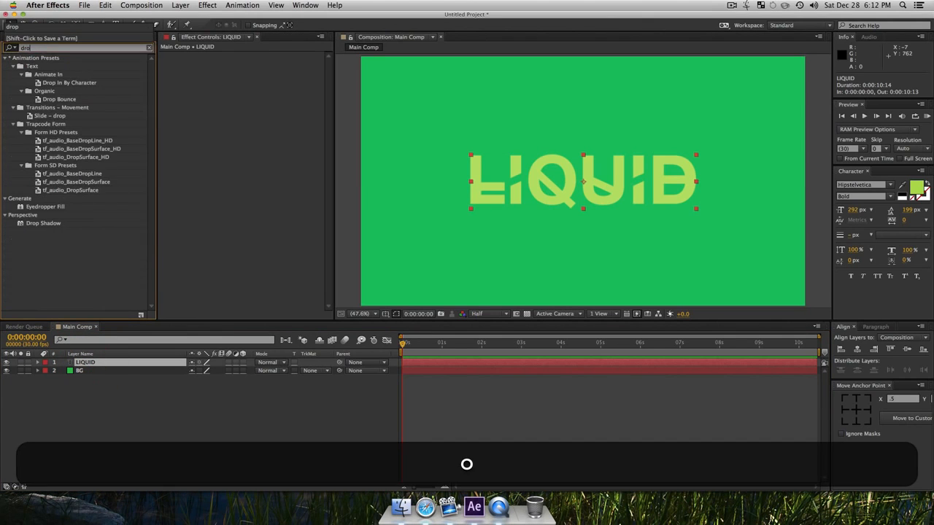
pyautogui.moveTo(43, 223); pyautogui.dragTo(111, 365)
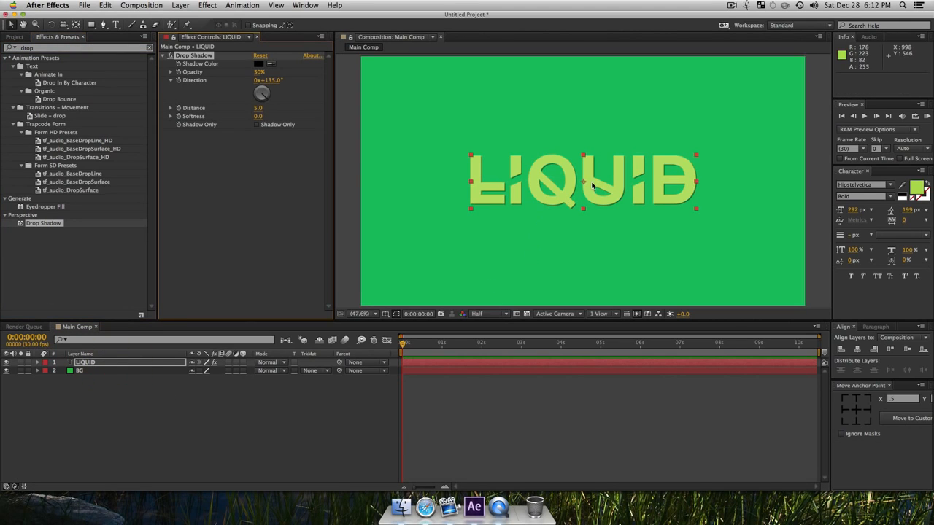
# Set the LIQUID layer's drop shadow to distance 25 and opacity 20%, deselect the layer and return to the project contents.
pyautogui.moveTo(257, 107); pyautogui.dragTo(268, 109)
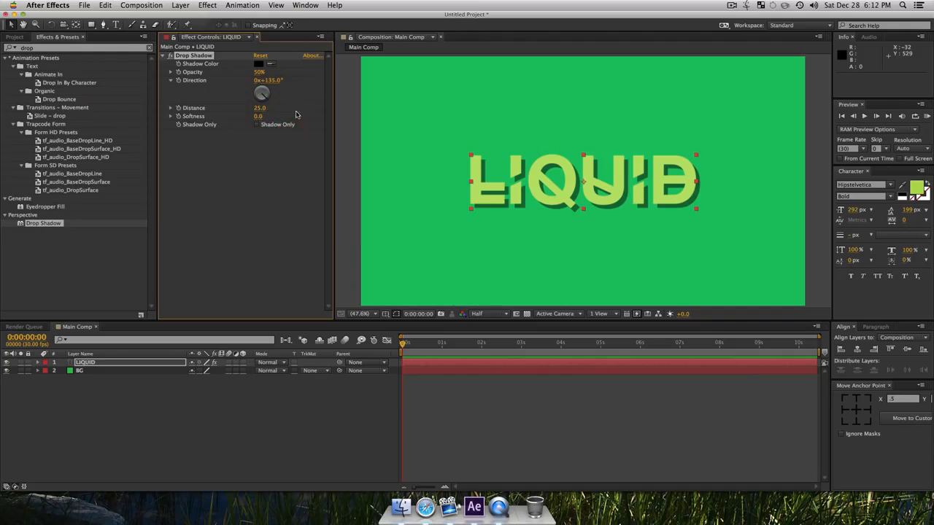
pyautogui.click(259, 72)
pyautogui.write('20')
pyautogui.press('Return')
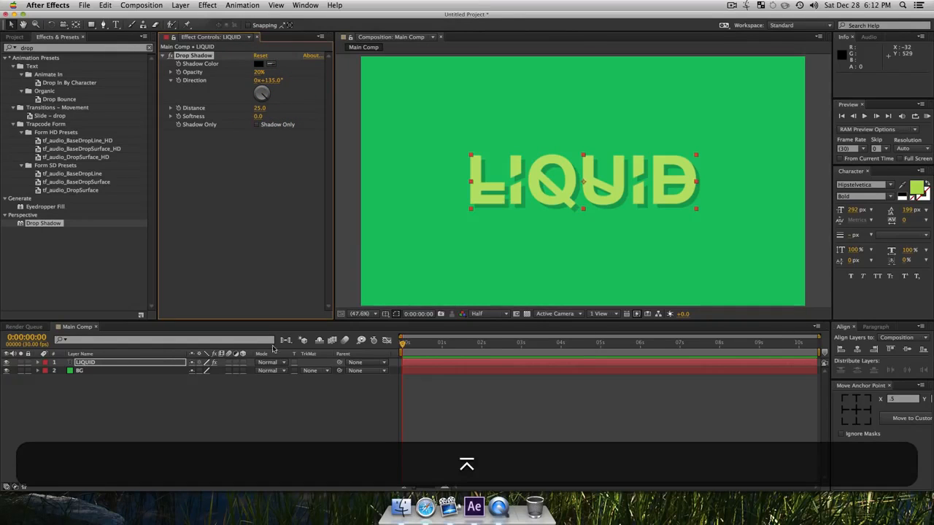
pyautogui.click(323, 444)
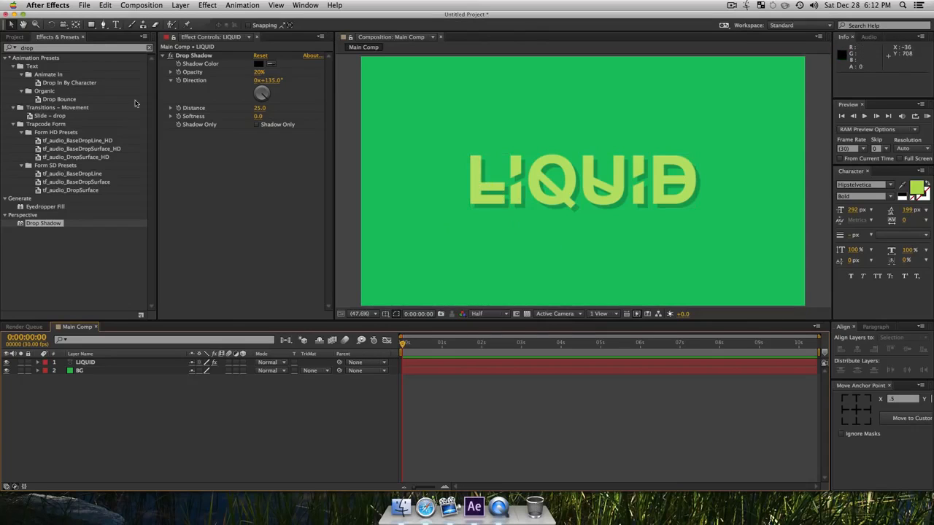
pyautogui.click(14, 37)
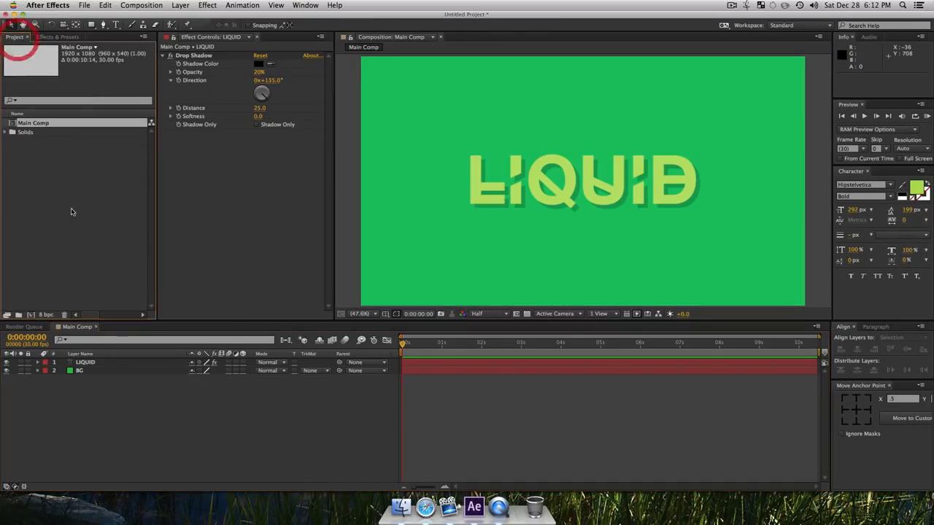
# With nothing selected, draw a closed Pen tool shape with a wavy upper edge across the lower part of the LIQUID text.
pyautogui.click(204, 417)
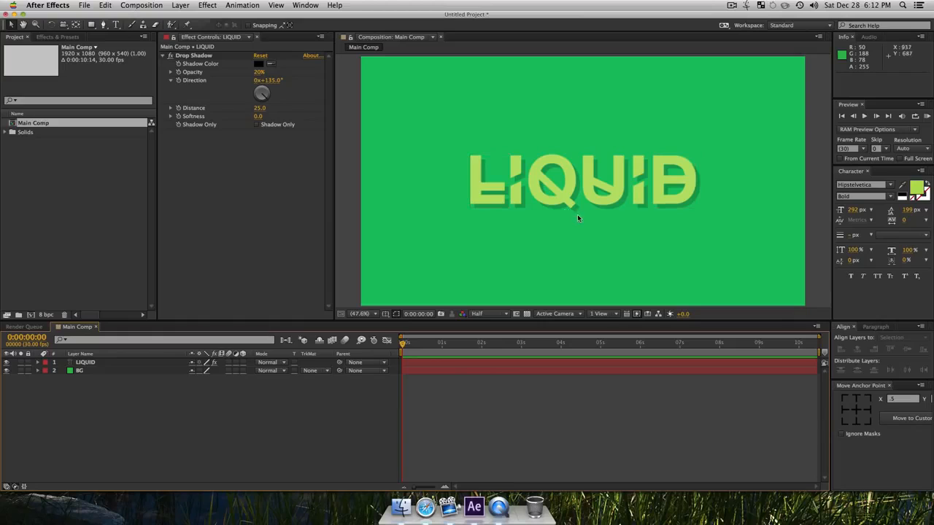
pyautogui.click(204, 407)
pyautogui.click(102, 25)
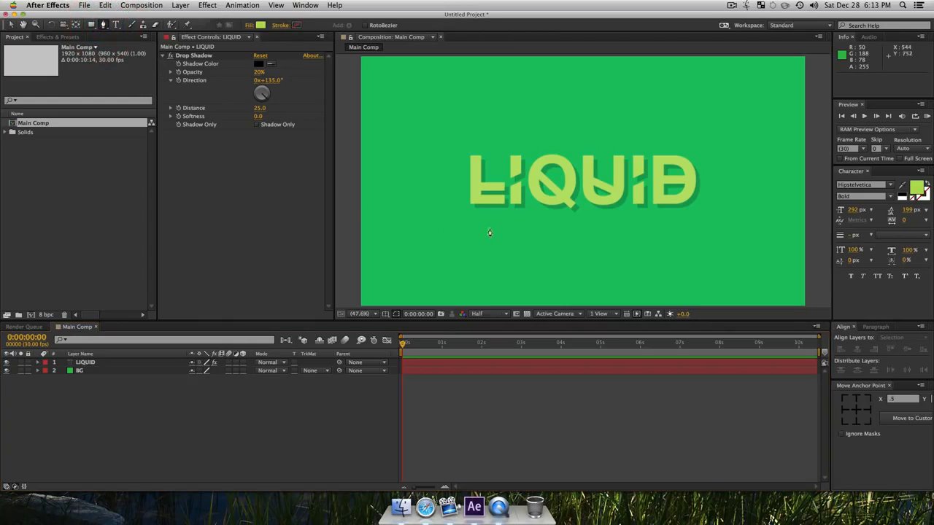
pyautogui.click(453, 234)
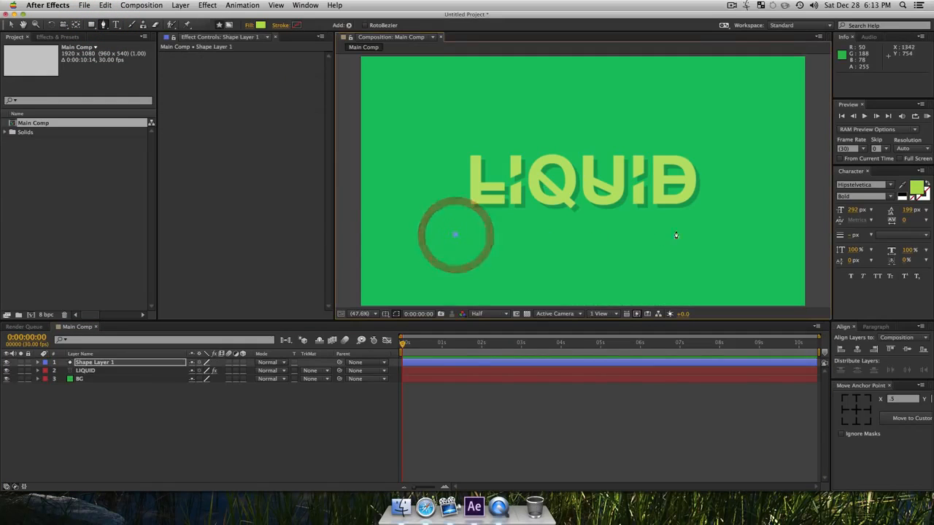
pyautogui.click(721, 237)
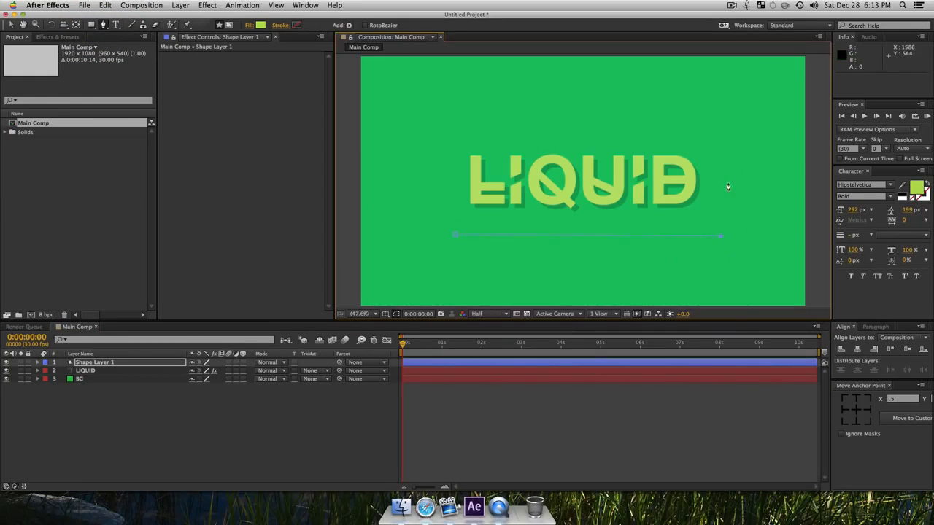
pyautogui.click(718, 195)
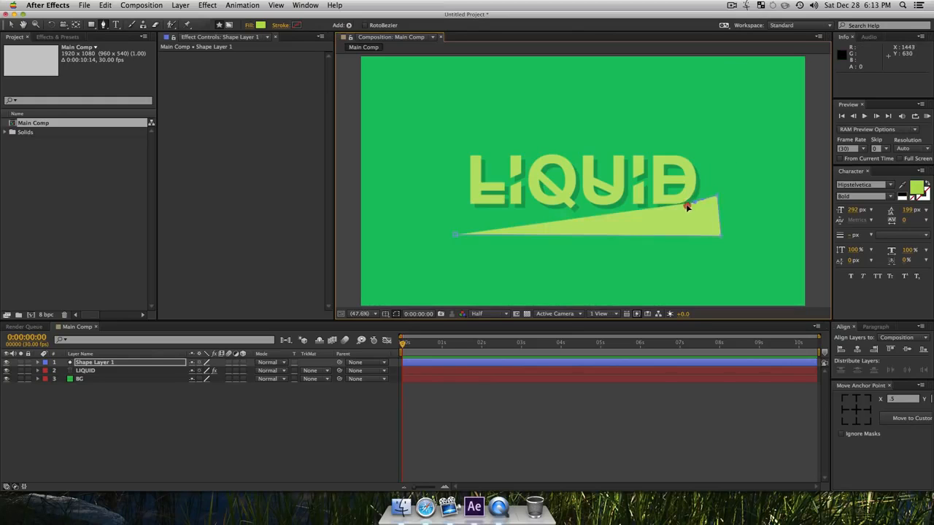
pyautogui.click(679, 204)
pyautogui.click(632, 196)
pyautogui.moveTo(616, 195); pyautogui.dragTo(449, 211)
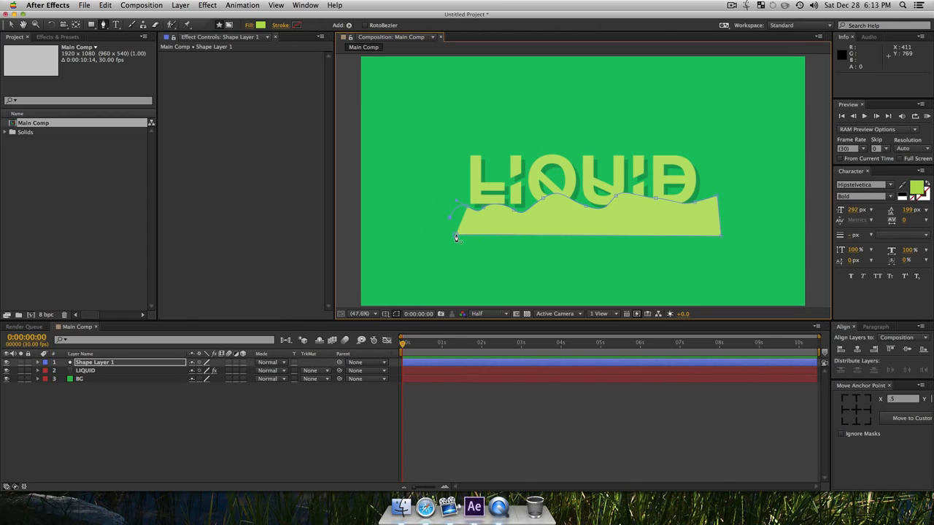
pyautogui.click(455, 233)
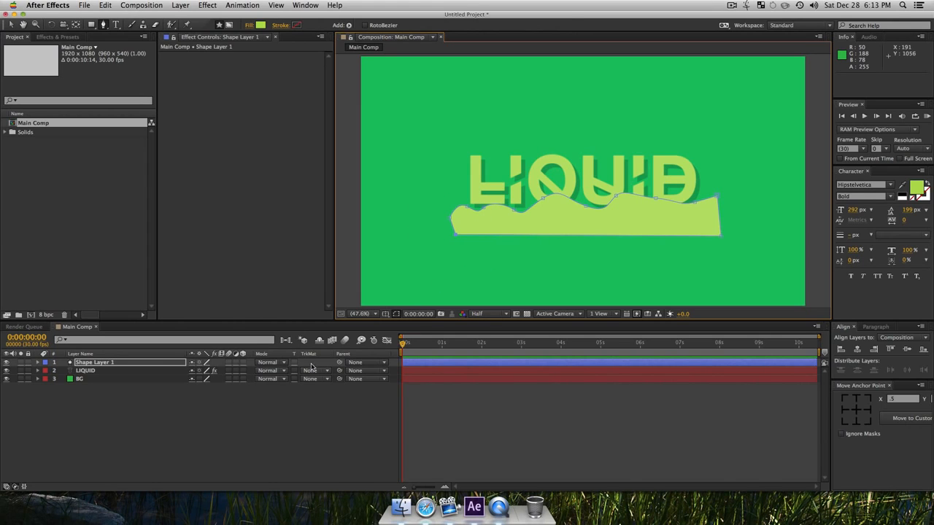
# Expand all properties of Shape Layer 1 and set a Path keyframe at 0:00:00:00.
pyautogui.click(110, 363)
pyautogui.keyDown('super'); pyautogui.click(38, 363); pyautogui.keyUp('super')
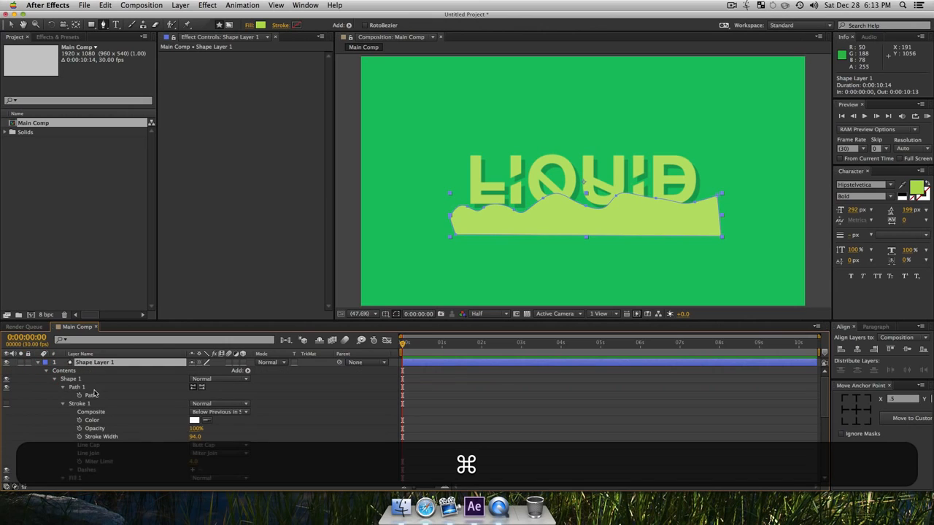
pyautogui.click(79, 394)
# At 0:00:02:24, raise three points of the shape's wavy edge into peaks over the letters to keyframe its path.
pyautogui.moveTo(401, 343); pyautogui.dragTo(512, 353)
pyautogui.press('v')
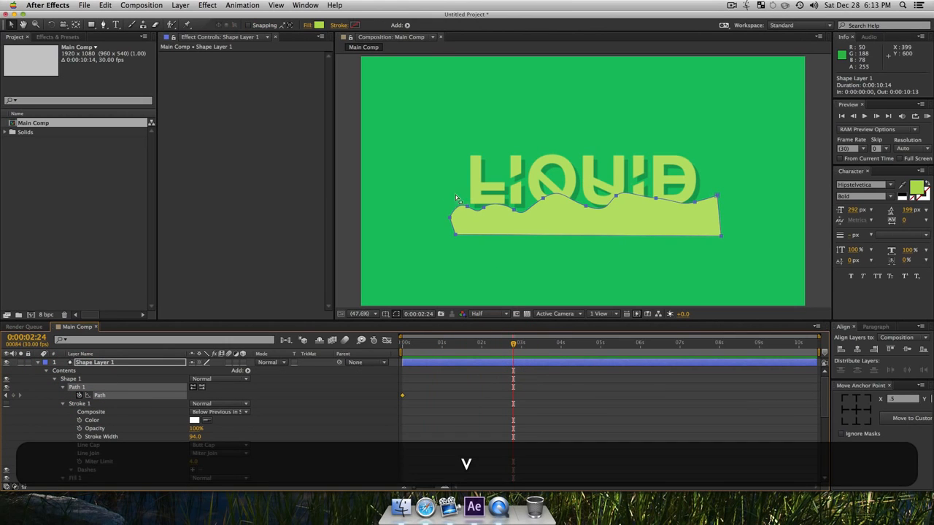
pyautogui.moveTo(467, 207); pyautogui.dragTo(474, 171)
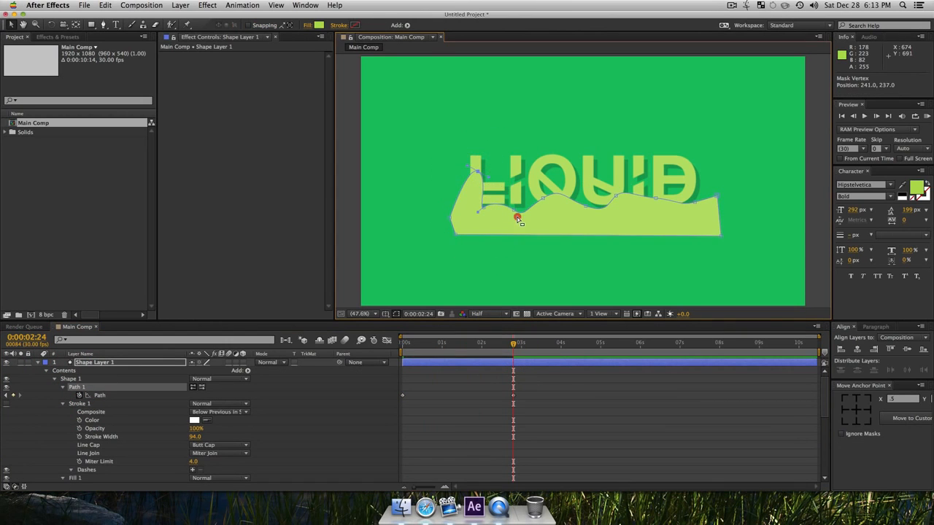
pyautogui.moveTo(517, 219); pyautogui.dragTo(530, 175)
pyautogui.moveTo(592, 218); pyautogui.dragTo(571, 195)
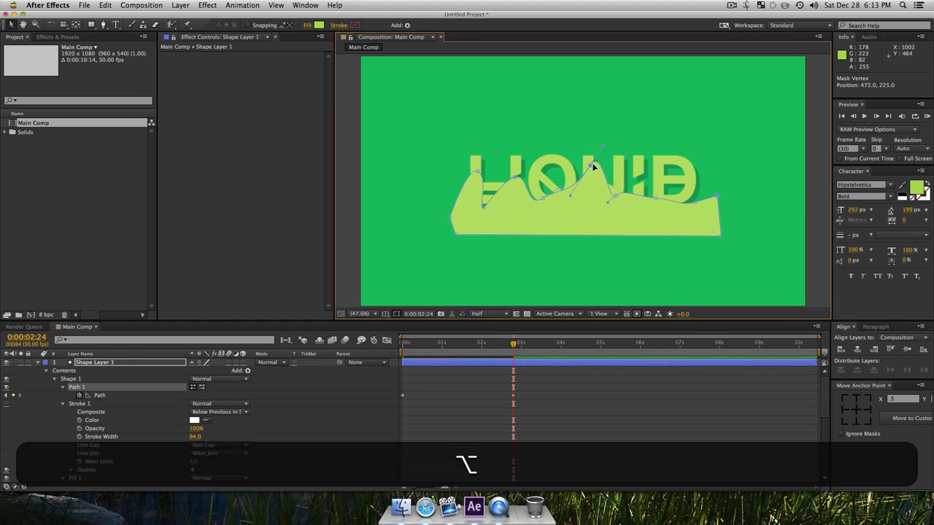
pyautogui.click(657, 211)
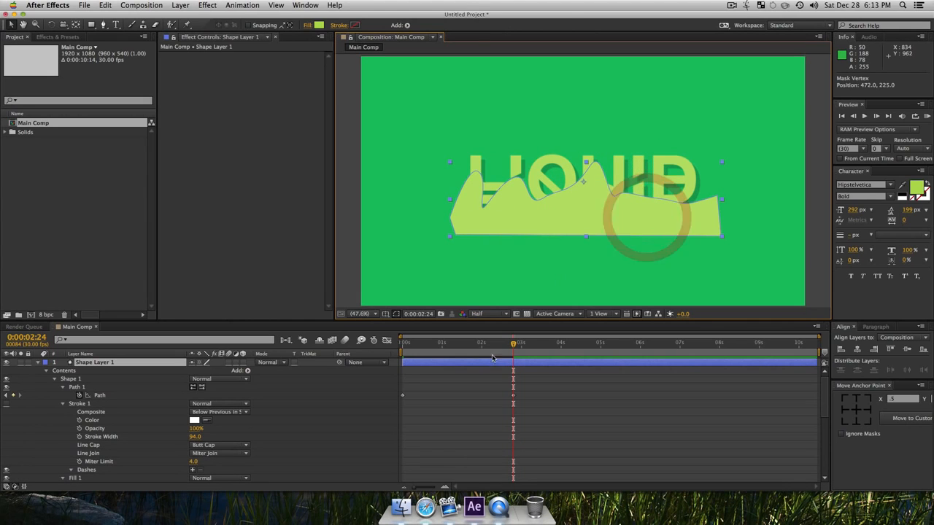
# Play back the wavy shape's path animation from the start of the composition.
pyautogui.click(358, 345)
pyautogui.press('space')
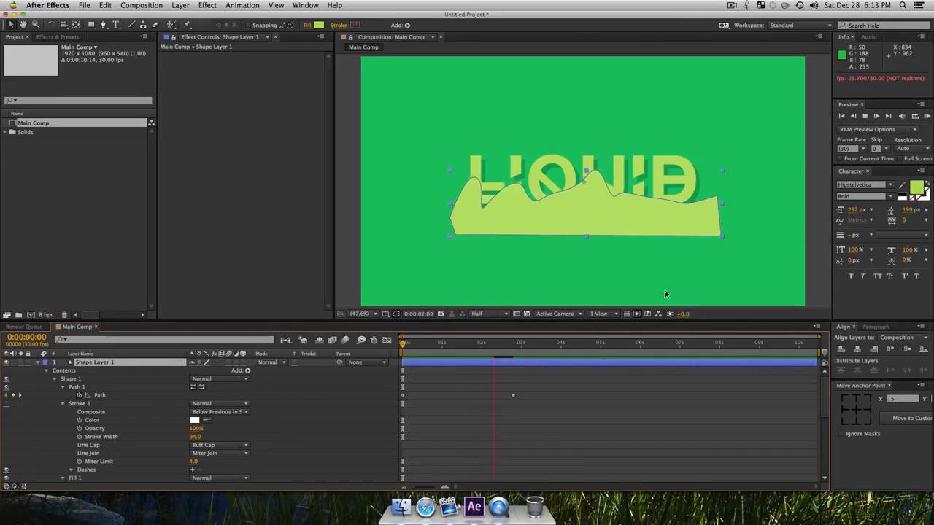
pyautogui.press('space')
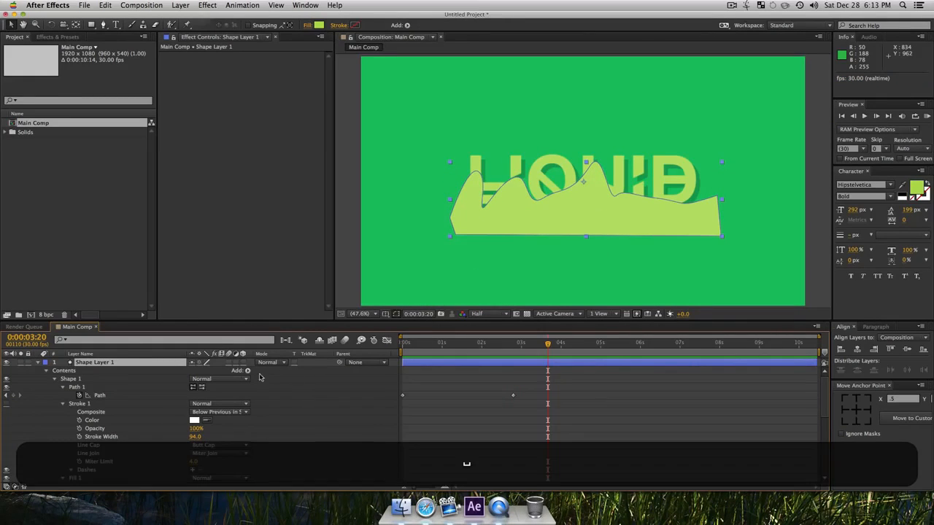
# Show only the keyframed property of Shape Layer 1 and set the LIQUID layer's track matte to Alpha Matte "Shape Layer 1".
pyautogui.click(106, 364)
pyautogui.press('u')
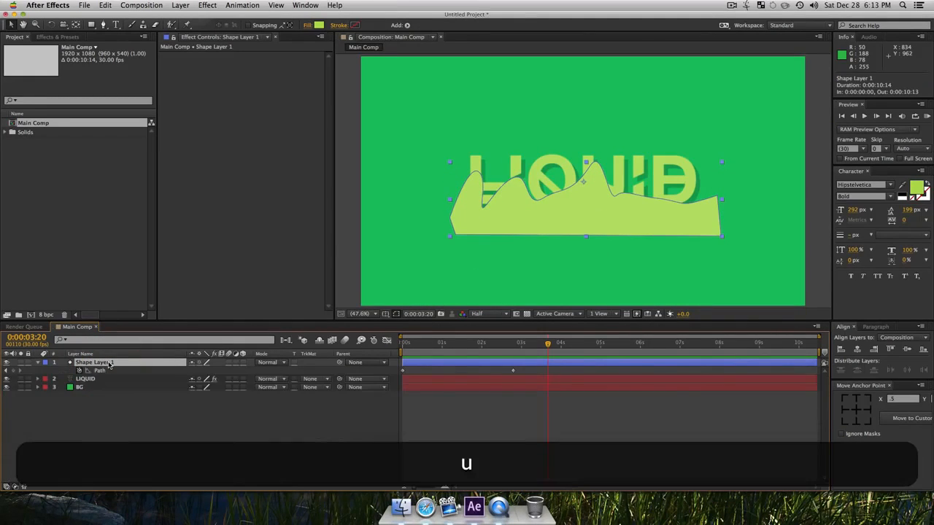
pyautogui.click(230, 451)
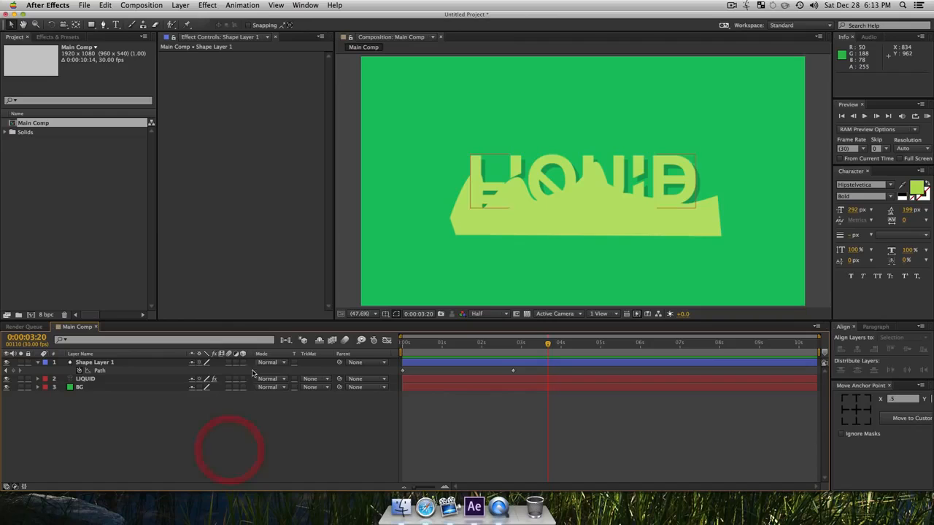
pyautogui.click(313, 379)
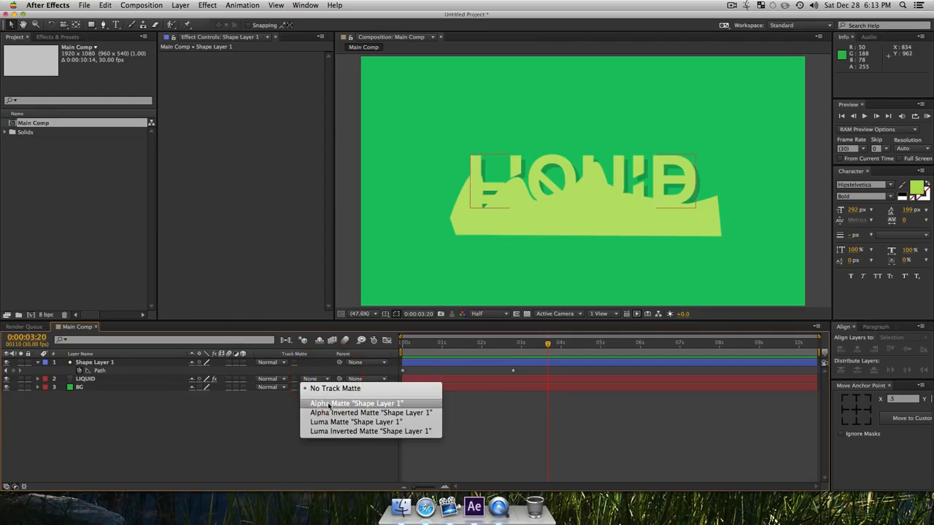
pyautogui.click(327, 399)
# Scrub through and play back the matted LIQUID text from the start.
pyautogui.click(318, 441)
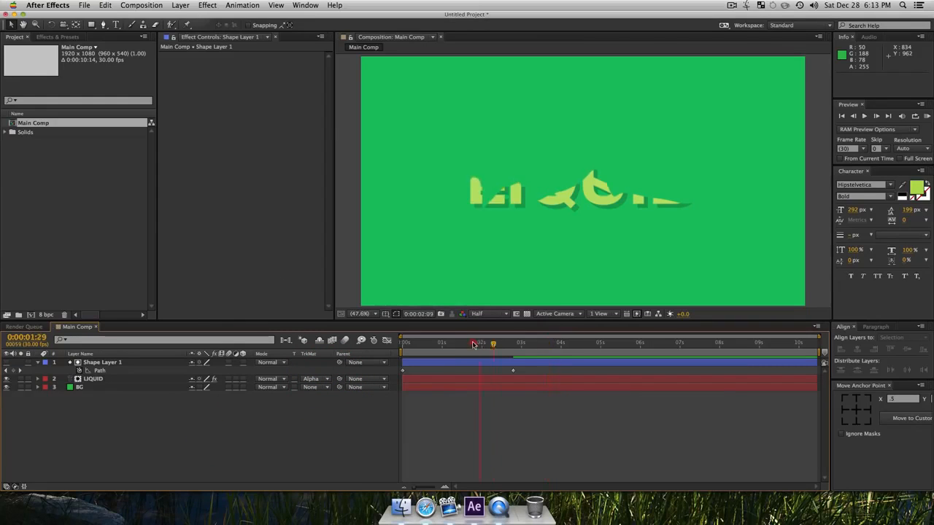
pyautogui.press('space')
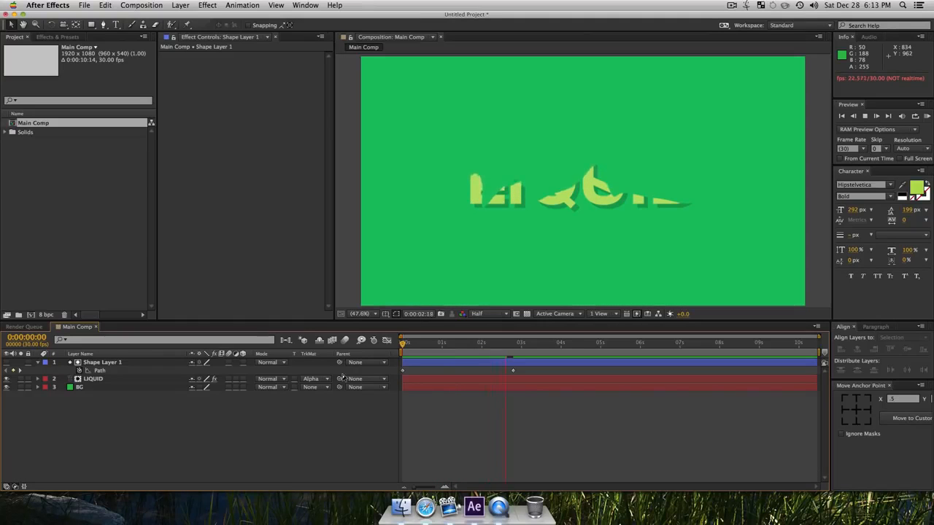
pyautogui.press('space')
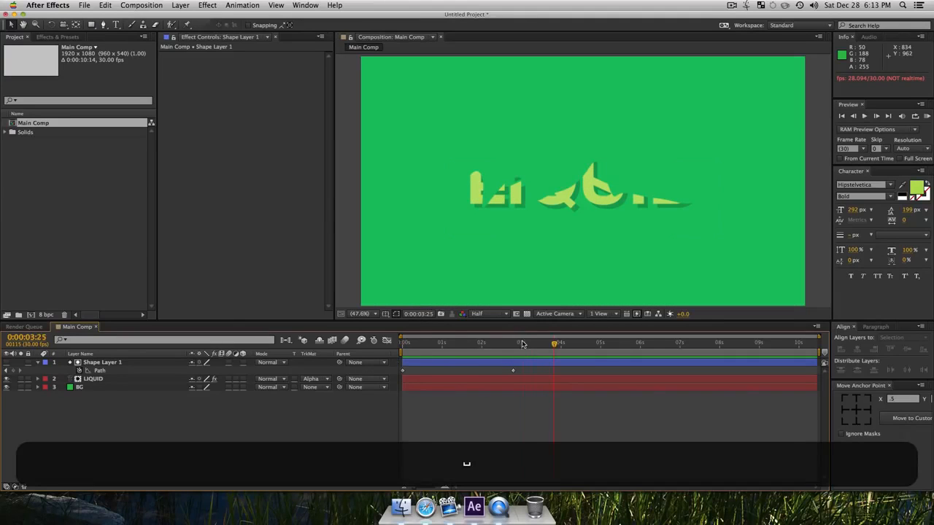
# Move the current time to 0:00:03:19 and delete Shape Layer 1 with the wavy path.
pyautogui.moveTo(521, 344); pyautogui.dragTo(546, 352)
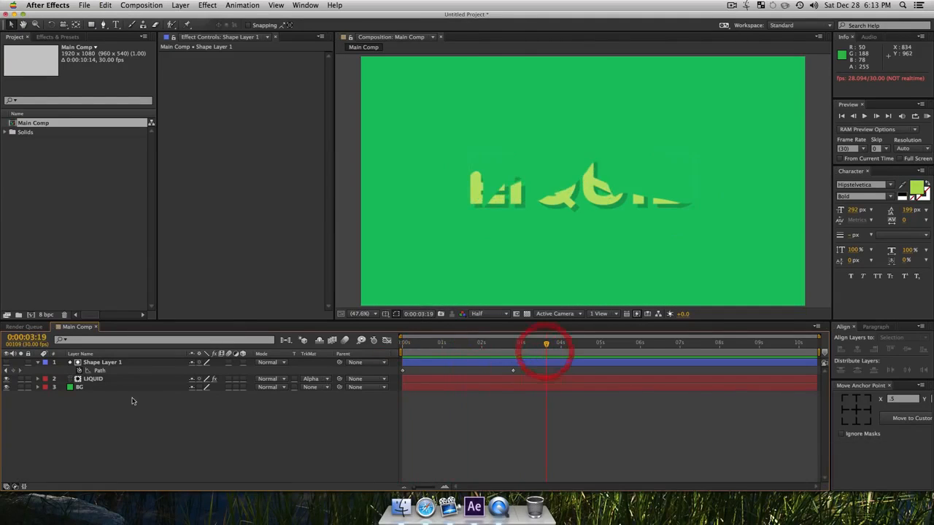
pyautogui.click(108, 363)
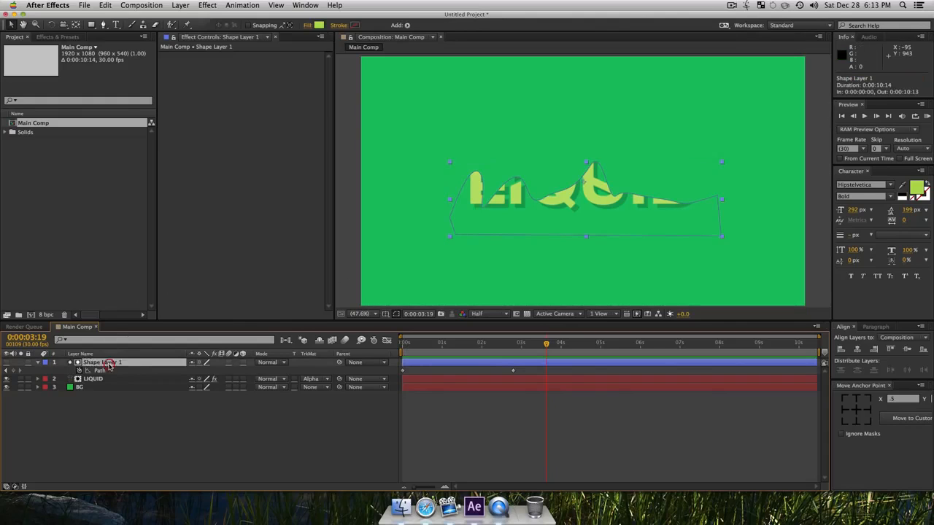
pyautogui.press('BackSpace')
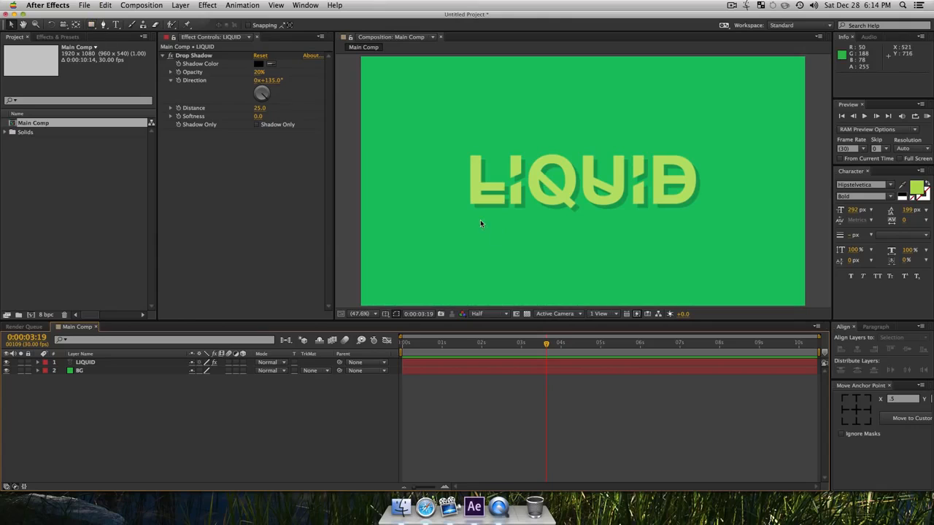
# Draw a rectangle shape about 1123 × 106 px just below the LIQUID text and set the LIQUID layer's track matte to none.
pyautogui.press('q')
pyautogui.moveTo(461, 218); pyautogui.dragTo(720, 241)
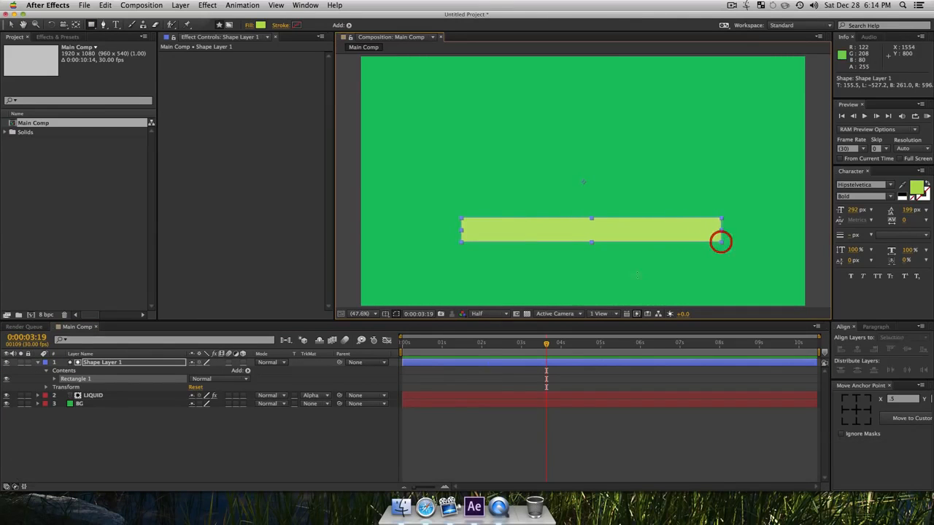
pyautogui.click(303, 398)
pyautogui.click(312, 397)
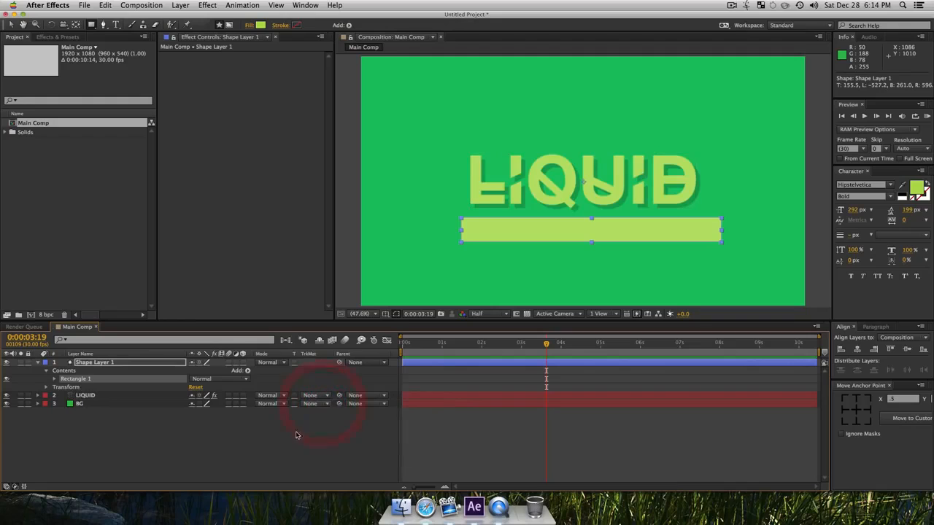
# Center the rectangle horizontally beneath the LIQUID text and move its anchor point to its bottom center.
pyautogui.press('v')
pyautogui.moveTo(642, 231); pyautogui.dragTo(633, 228)
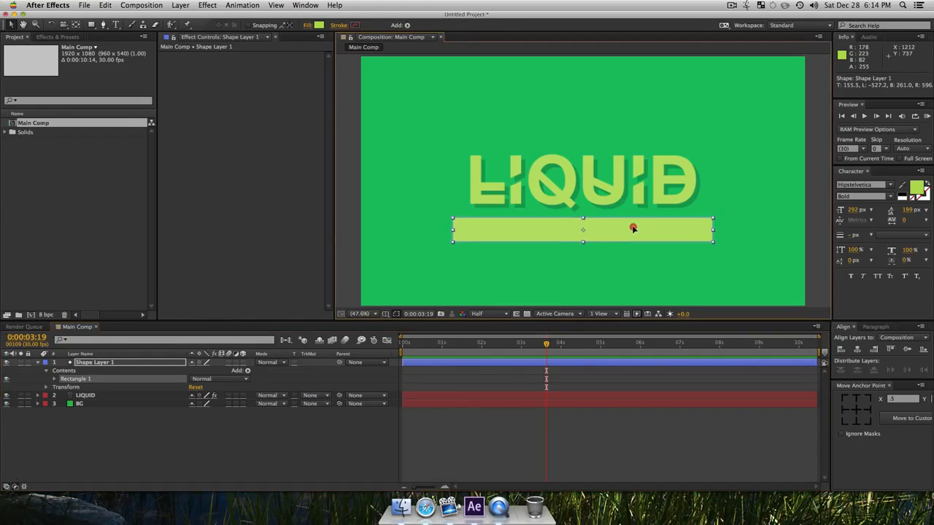
pyautogui.click(855, 423)
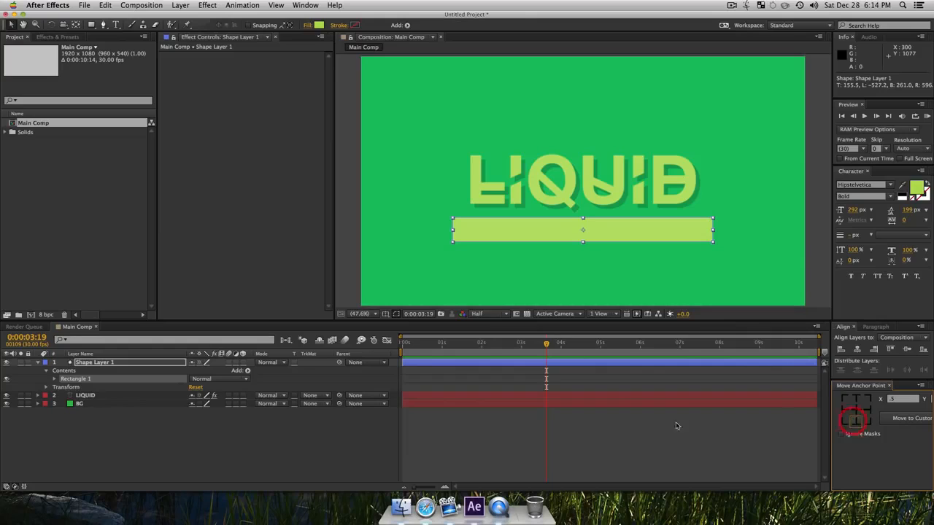
pyautogui.click(192, 448)
# Rename the rectangle's shape layer to Liquid Mask.
pyautogui.click(95, 363)
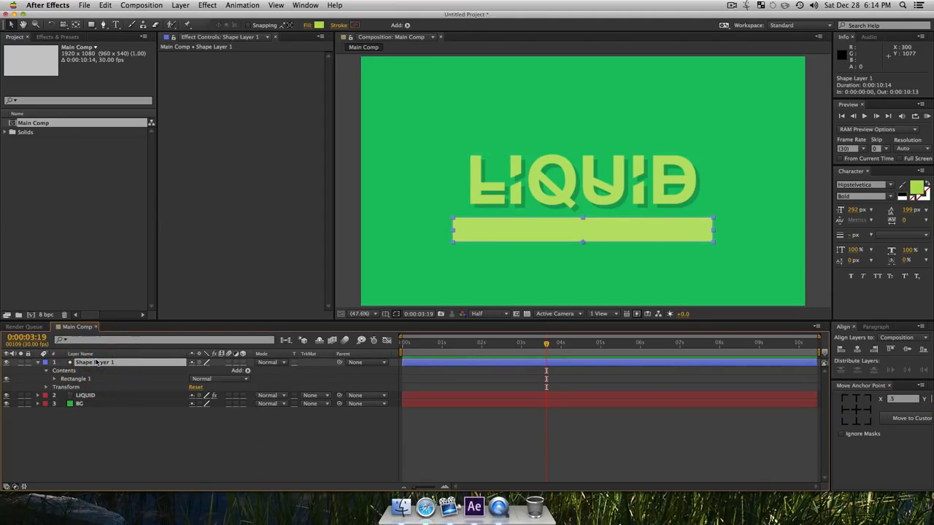
pyautogui.hotkey('shift', 'Return')
pyautogui.write('S')
pyautogui.hotkey('shift', 'BackSpace')
pyautogui.write('L')
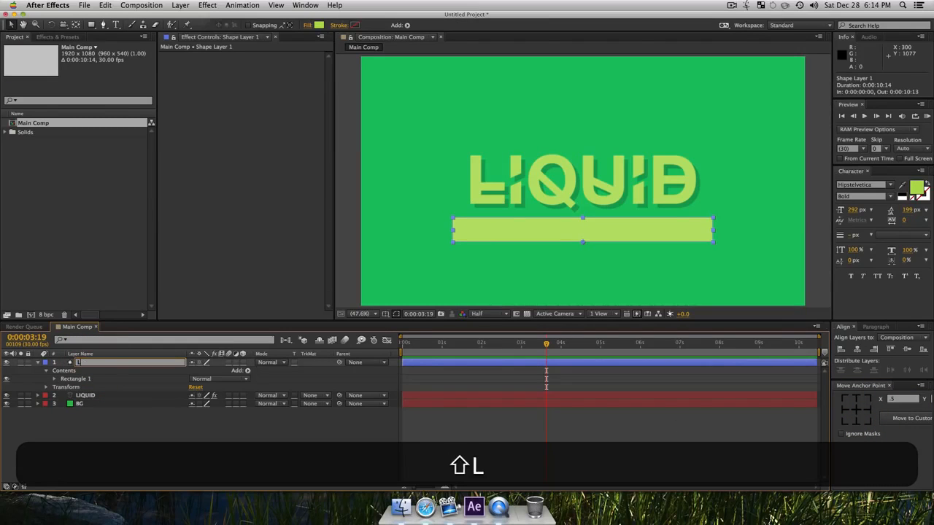
pyautogui.write('iquid m')
pyautogui.press('BackSpace')
pyautogui.write('MA')
pyautogui.hotkey('shift', 'BackSpace')
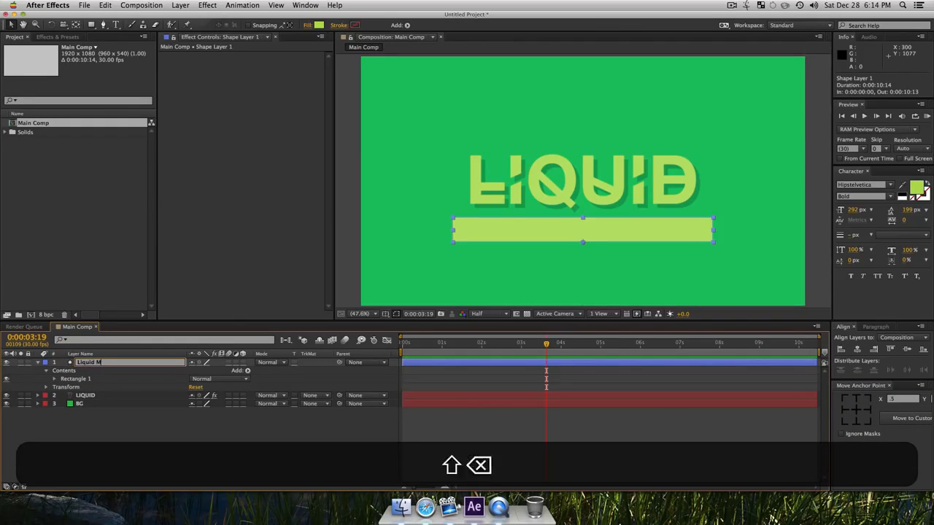
pyautogui.write('ask')
pyautogui.press('Return')
# Keyframe the Liquid Mask's Scale at 100% at 0:00:01:00 and, with proportions unlinked, at 100.0,383.0% at 0:00:03:02.
pyautogui.press('s')
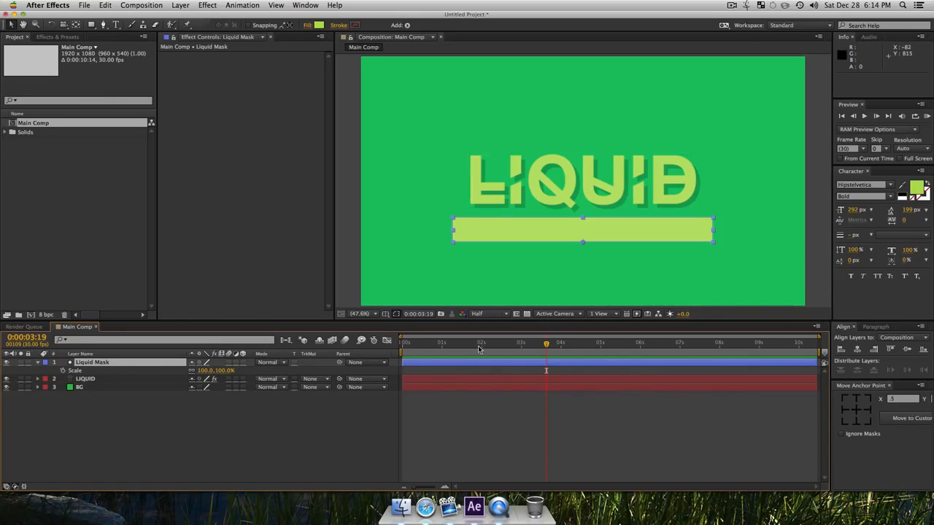
pyautogui.hotkey('alt', 'shift', 's')
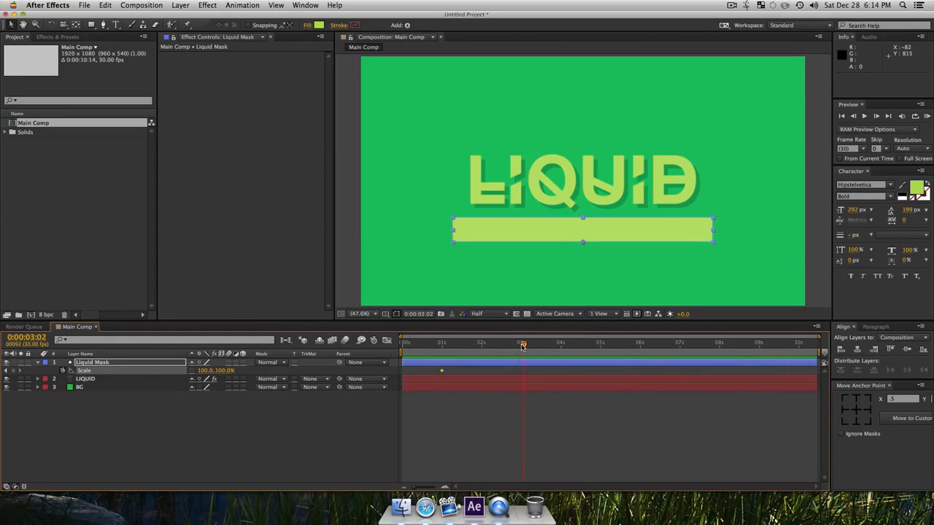
pyautogui.moveTo(226, 371); pyautogui.dragTo(348, 356)
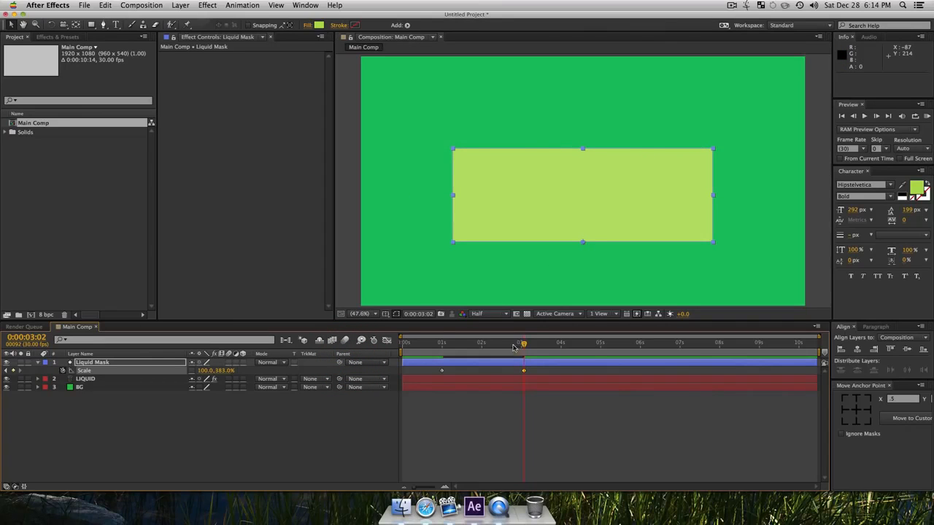
# Play back the Liquid Mask's scale animation from 0:00:00:22.
pyautogui.click(431, 342)
pyautogui.press('space')
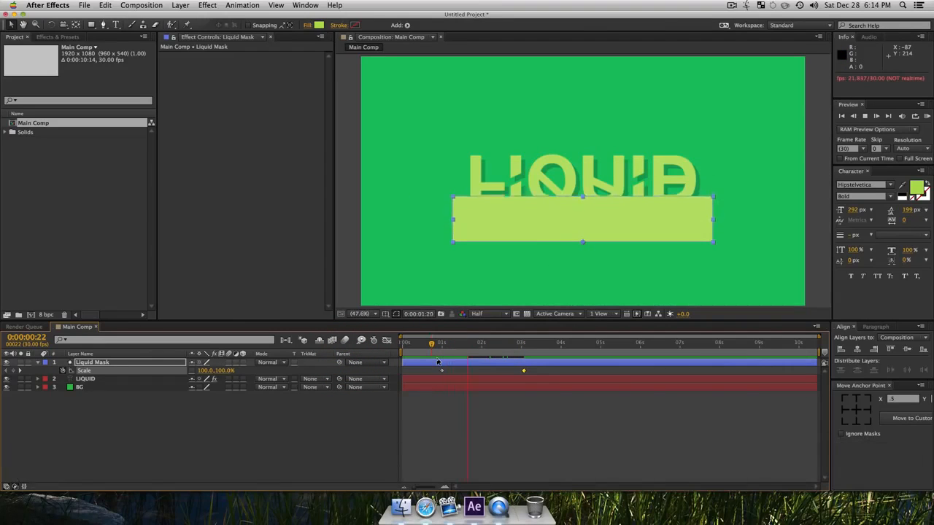
pyautogui.press('space')
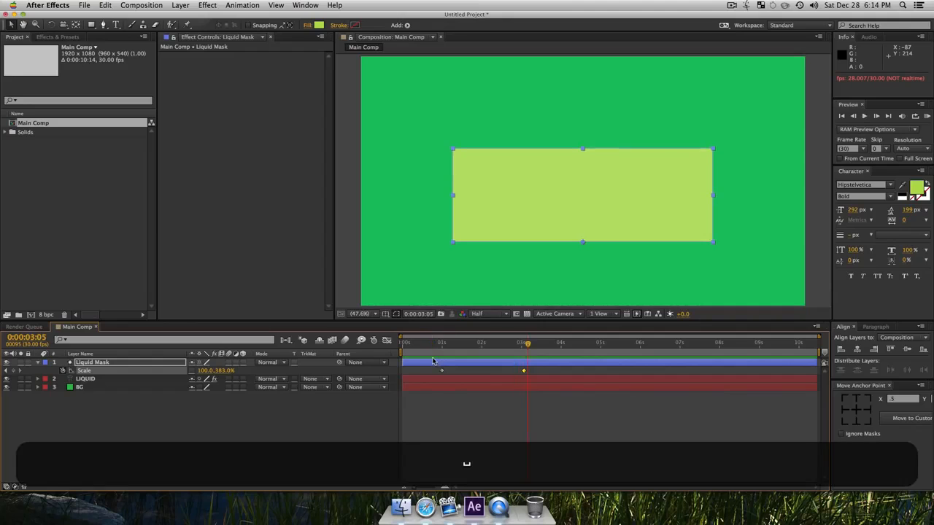
# Set the Liquid Mask layer's Opacity to 70%.
pyautogui.click(92, 364)
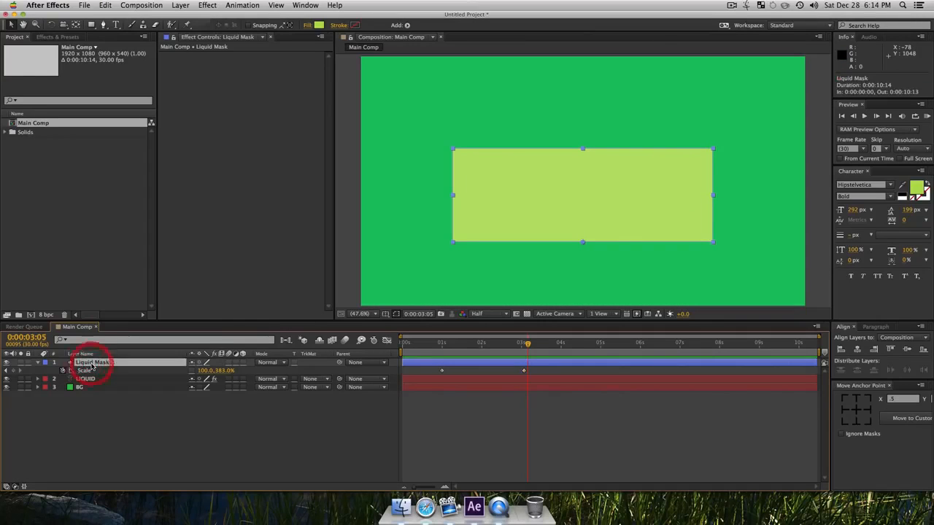
pyautogui.press('t')
pyautogui.moveTo(196, 370); pyautogui.dragTo(180, 371)
pyautogui.click(182, 439)
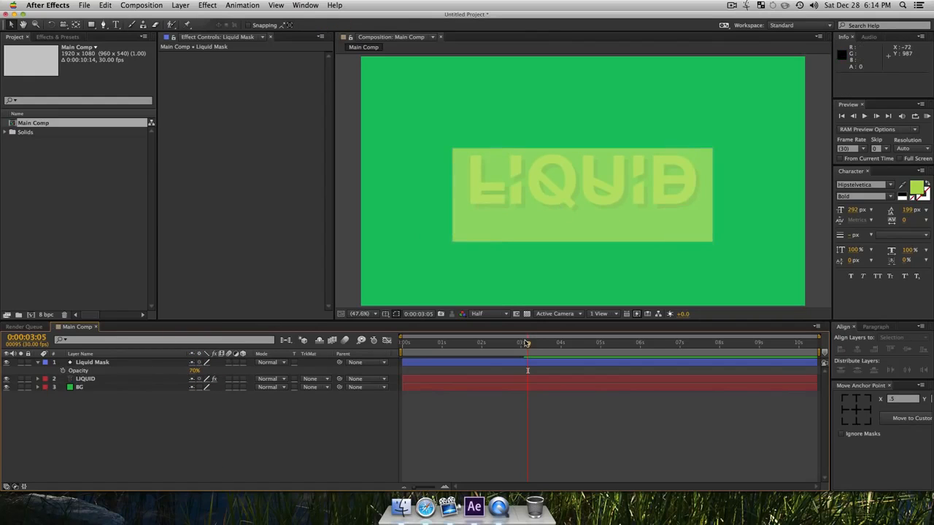
# Search the effects for "liqu" and apply Liquify to the Liquid Mask layer.
pyautogui.click(94, 363)
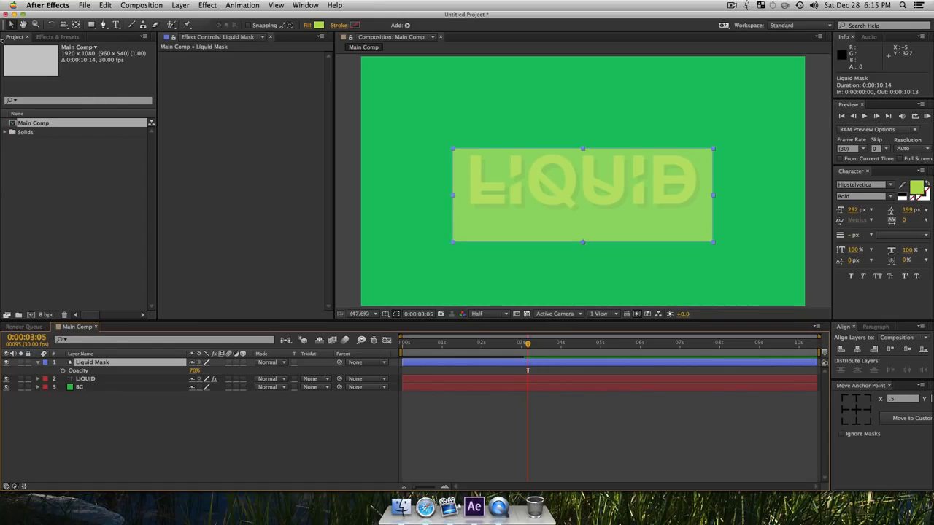
pyautogui.click(58, 37)
pyautogui.click(25, 48)
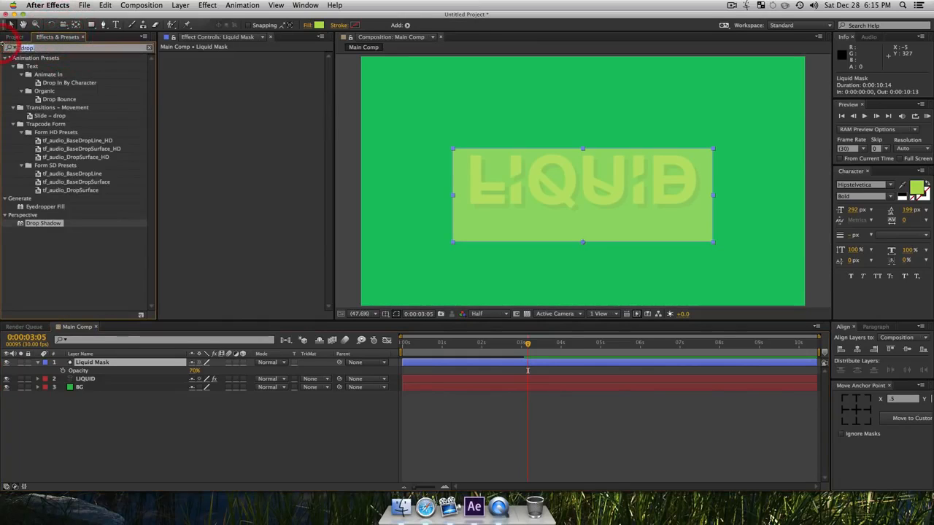
pyautogui.write('liq')
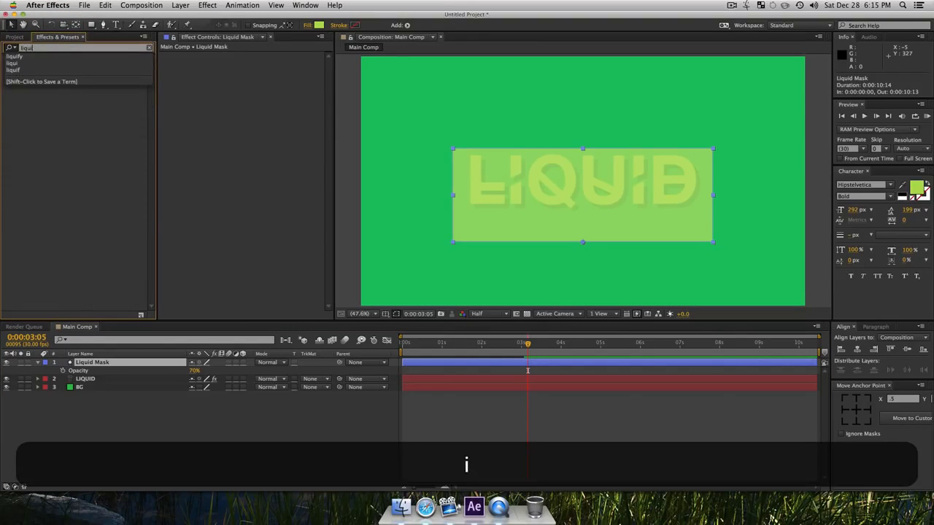
pyautogui.write('ui')
pyautogui.press('BackSpace')
pyautogui.click(57, 145)
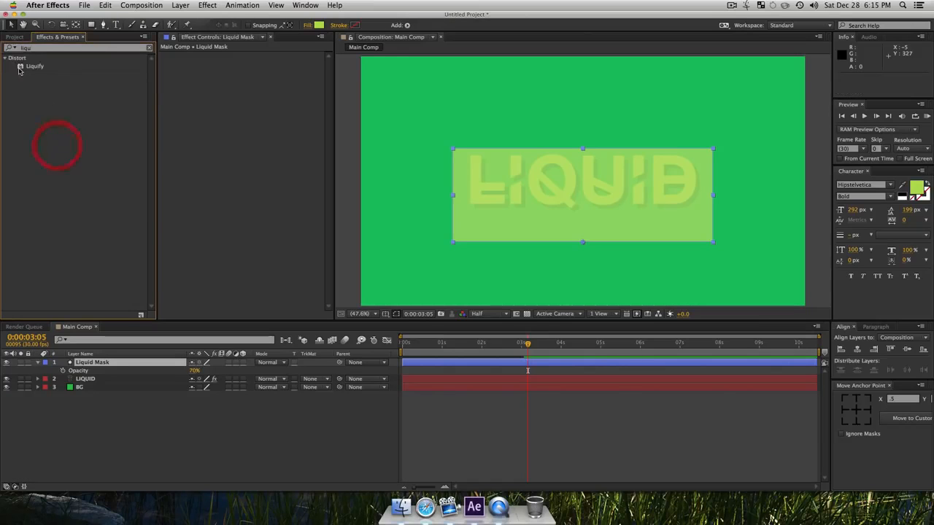
pyautogui.click(32, 67)
pyautogui.moveTo(51, 148)
pyautogui.mouseDown()
pyautogui.moveTo(113, 359)
pyautogui.moveTo(102, 362)
pyautogui.mouseUp()
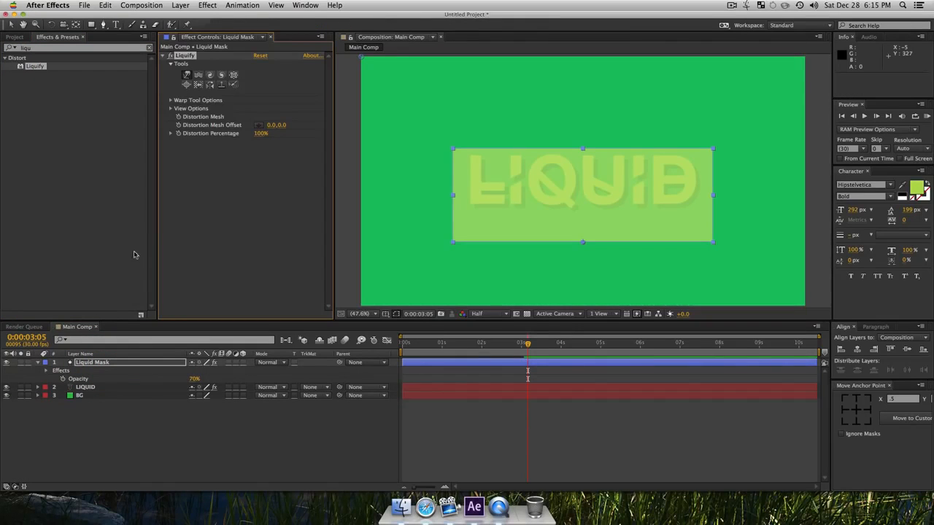
# Expand Liquify's Warp Tool Options and View Options with all their subgroups and turn on View Mesh.
pyautogui.keyDown('super'); pyautogui.click(170, 100); pyautogui.keyUp('super')
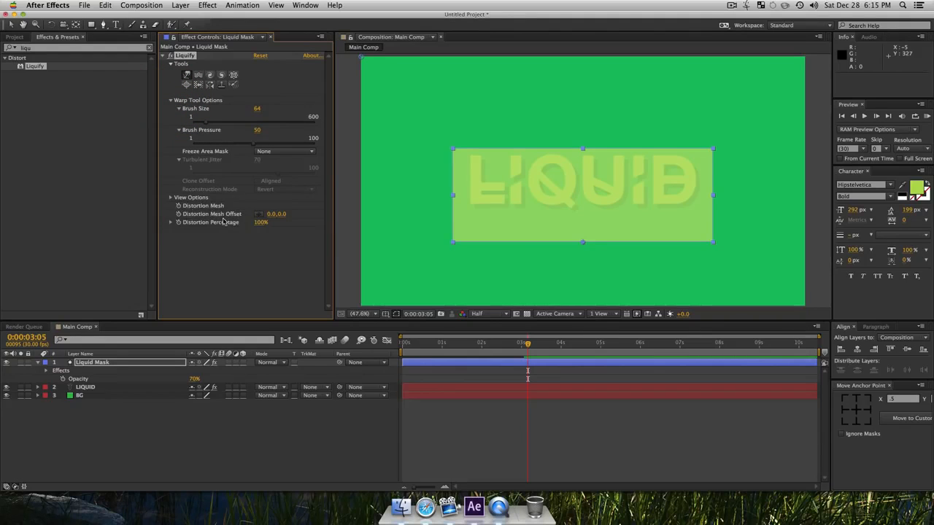
pyautogui.press('super')
pyautogui.keyDown('super'); pyautogui.click(172, 198); pyautogui.keyUp('super')
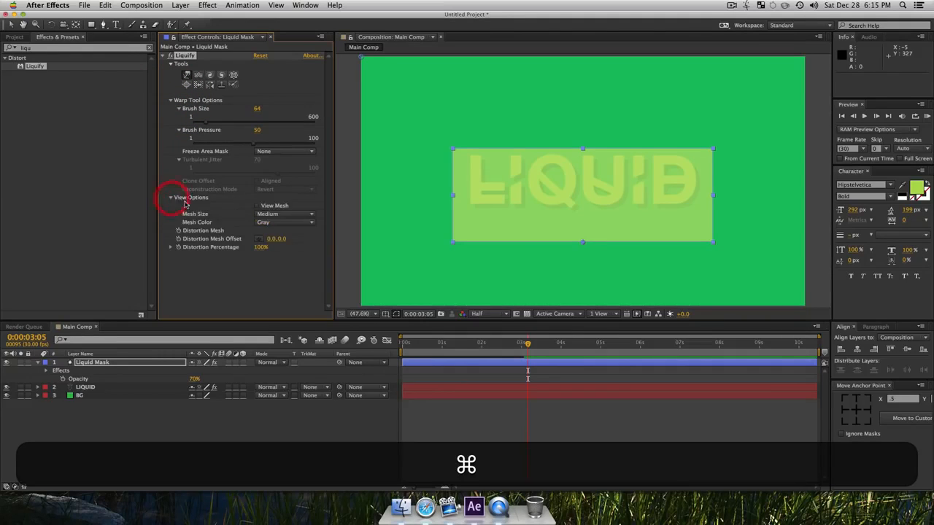
pyautogui.click(258, 206)
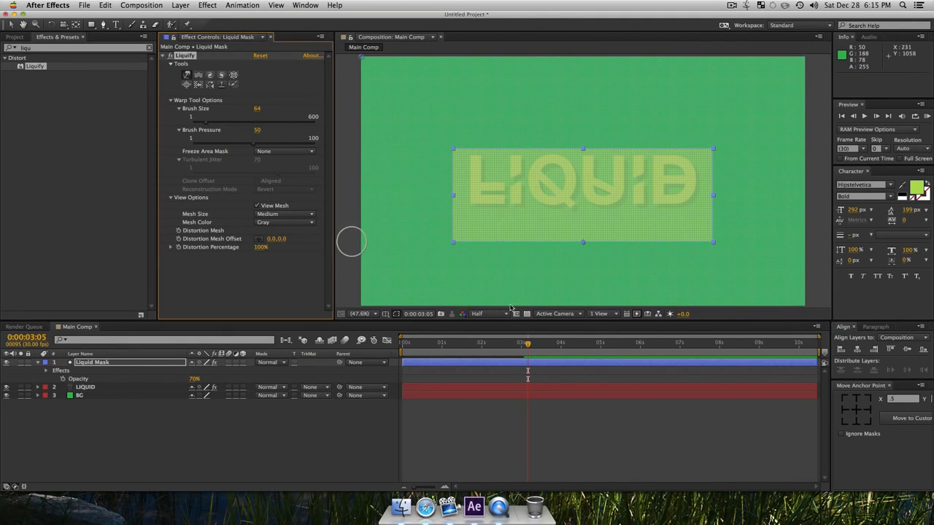
# Try warping two peaks upward along the rectangle's top edge with the Liquify brush, and undo them.
pyautogui.moveTo(502, 181); pyautogui.dragTo(508, 142)
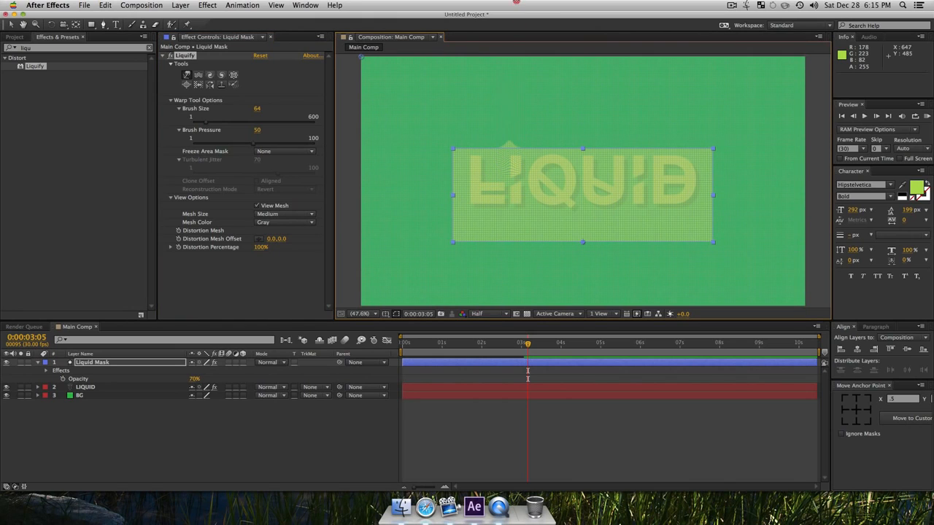
pyautogui.moveTo(601, 171); pyautogui.dragTo(590, 118)
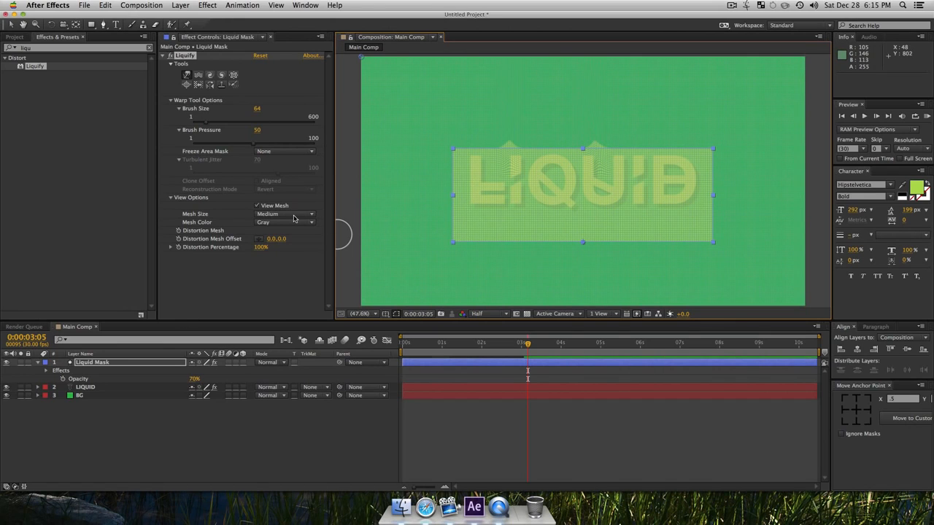
pyautogui.press('super+z')
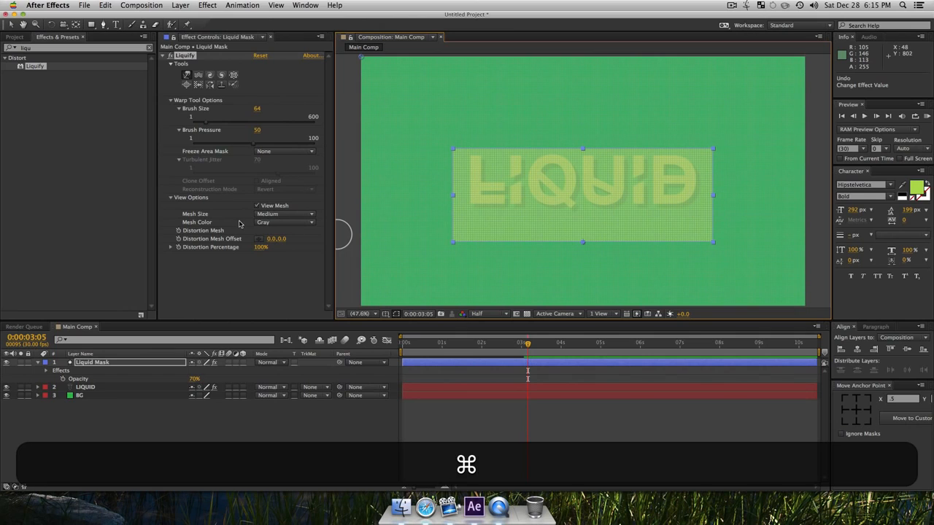
# Set Liquify's Mesh Size to Large.
pyautogui.click(286, 214)
pyautogui.click(185, 211)
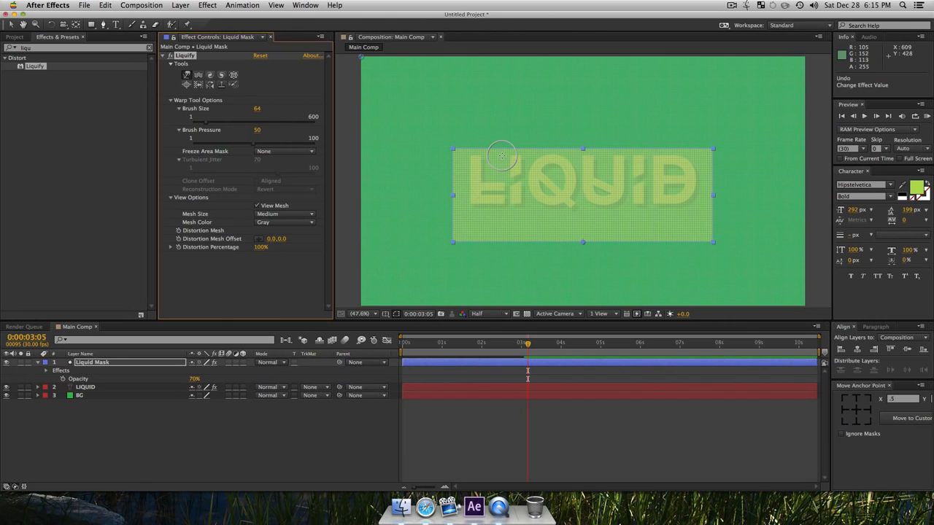
pyautogui.click(267, 215)
pyautogui.click(271, 224)
pyautogui.click(273, 215)
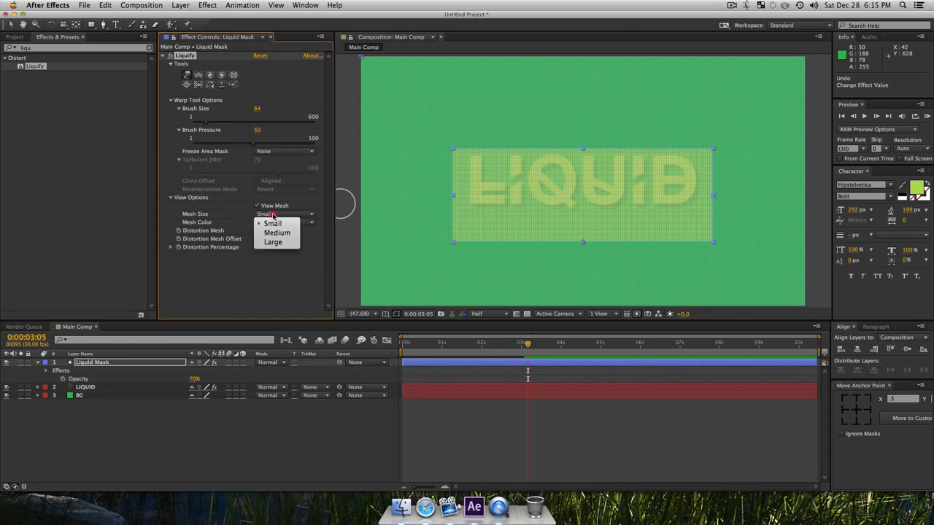
pyautogui.click(272, 241)
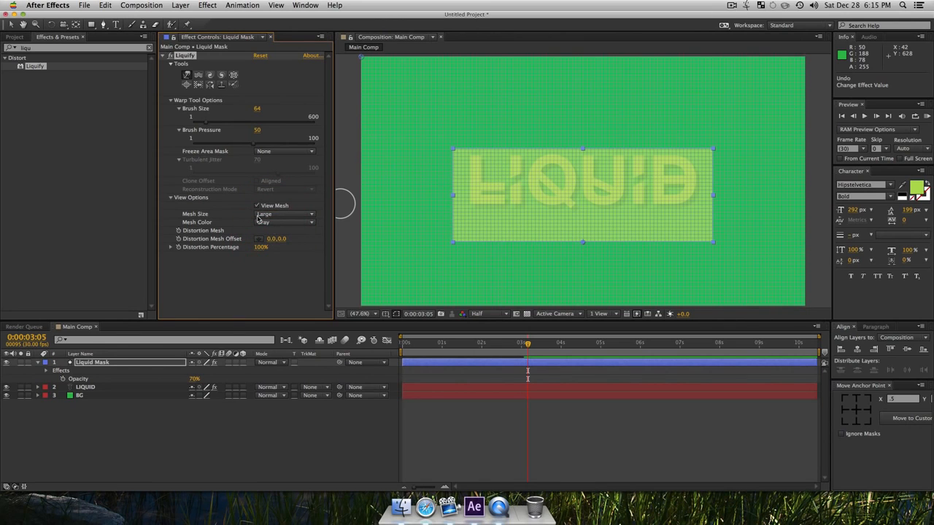
# Try warping four peaks upward along the mask's top edge over the large mesh, and undo them.
pyautogui.moveTo(563, 164); pyautogui.dragTo(561, 113)
pyautogui.moveTo(628, 163); pyautogui.dragTo(641, 109)
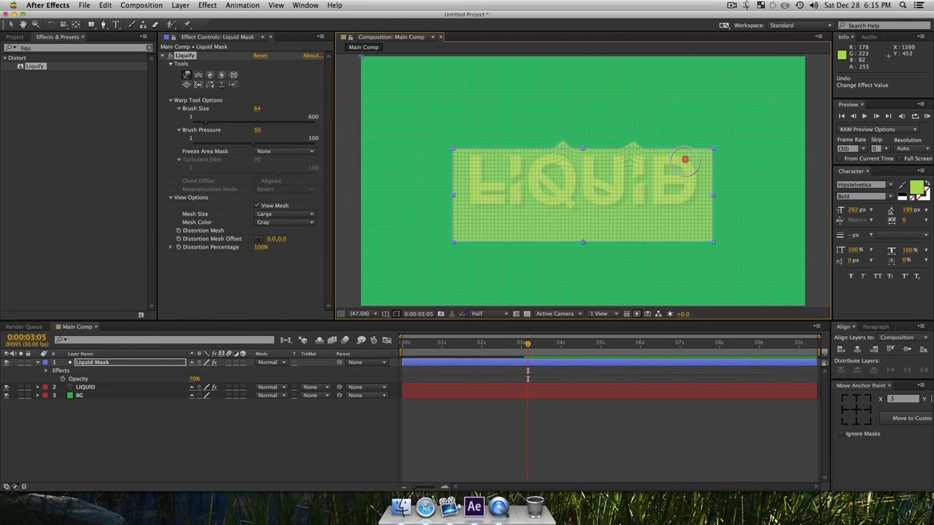
pyautogui.moveTo(681, 156); pyautogui.dragTo(689, 102)
pyautogui.moveTo(505, 164); pyautogui.dragTo(479, 112)
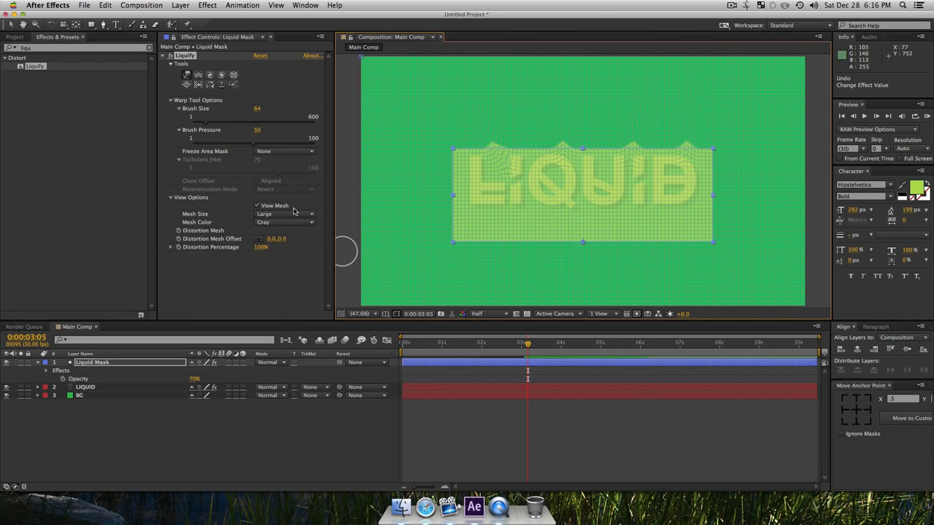
pyautogui.press('super+z')
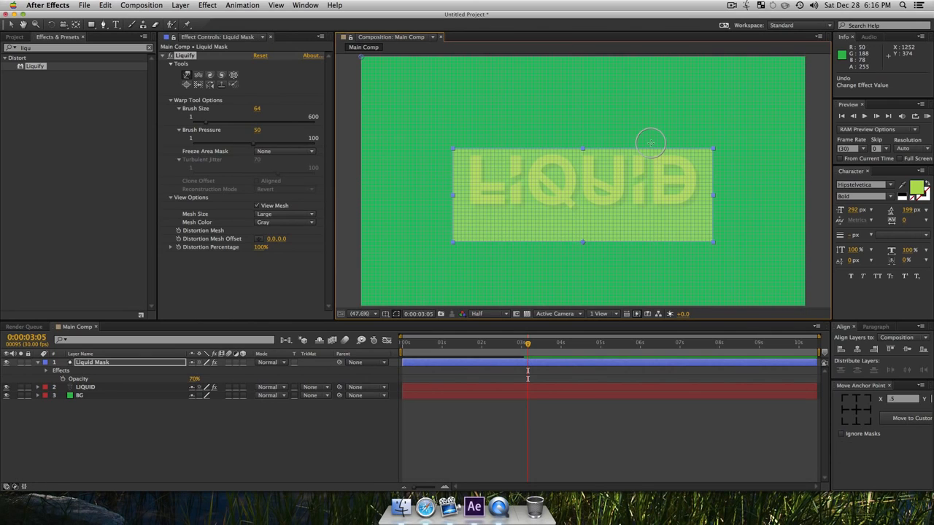
# Turn off View Mesh and return to the Liquid Mask's first Scale keyframe at 0:00:01:00, with only keyframed properties shown.
pyautogui.click(257, 206)
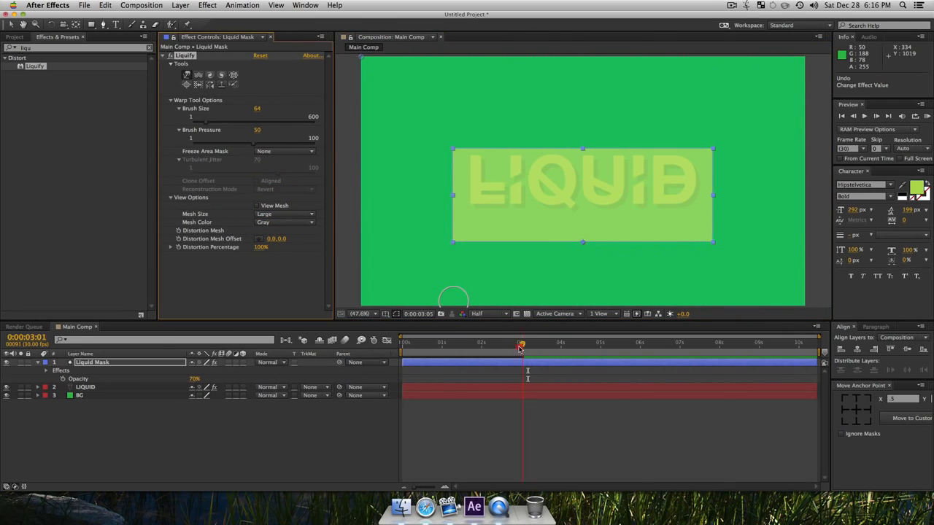
pyautogui.moveTo(519, 348); pyautogui.dragTo(458, 346)
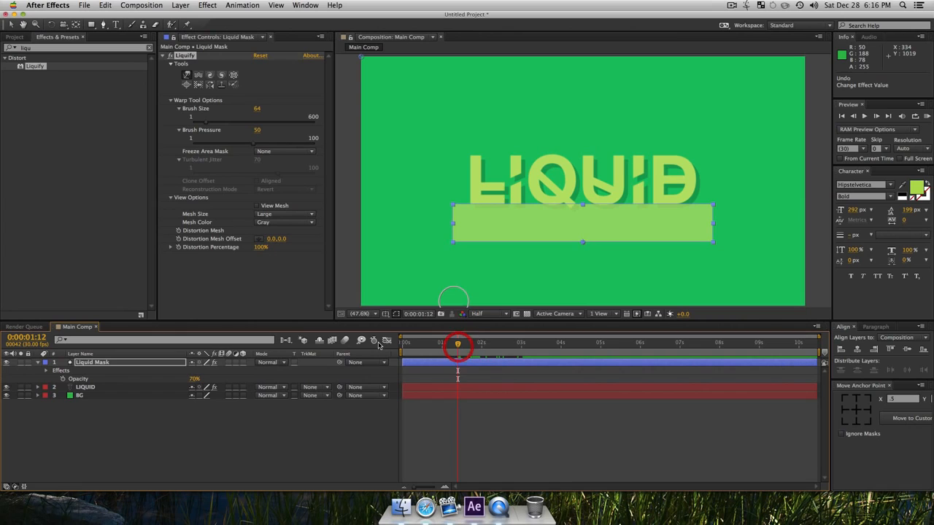
pyautogui.click(100, 378)
pyautogui.press('u')
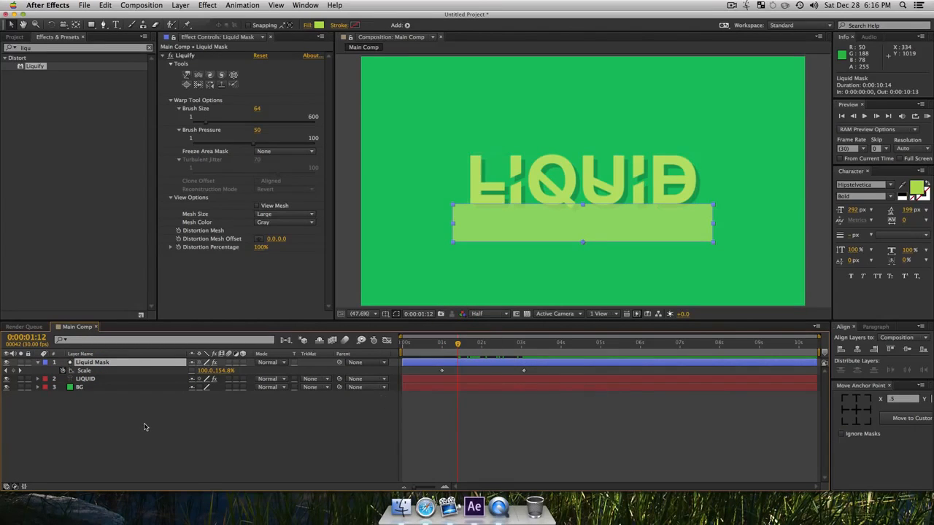
pyautogui.press('j')
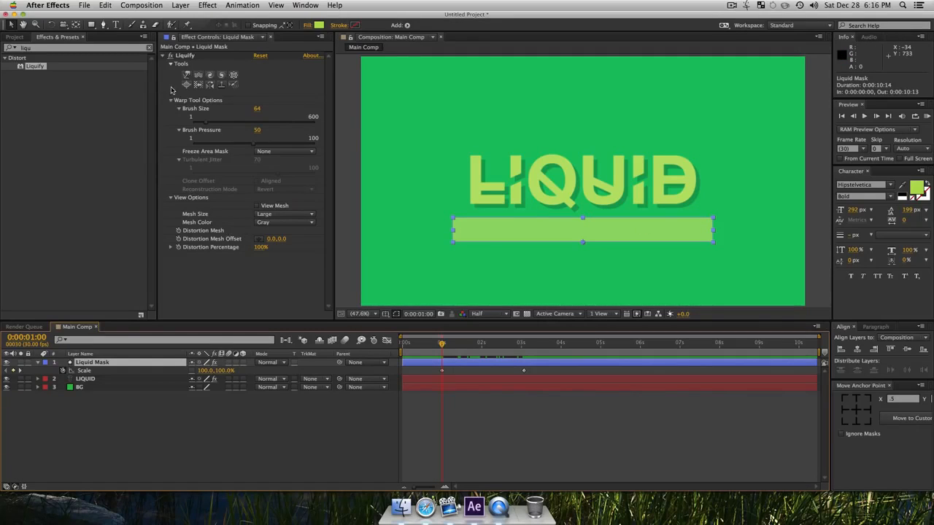
# Enable keyframing of Liquify's Distortion Mesh at 0:00:01:00 and activate the Warp tool.
pyautogui.click(179, 231)
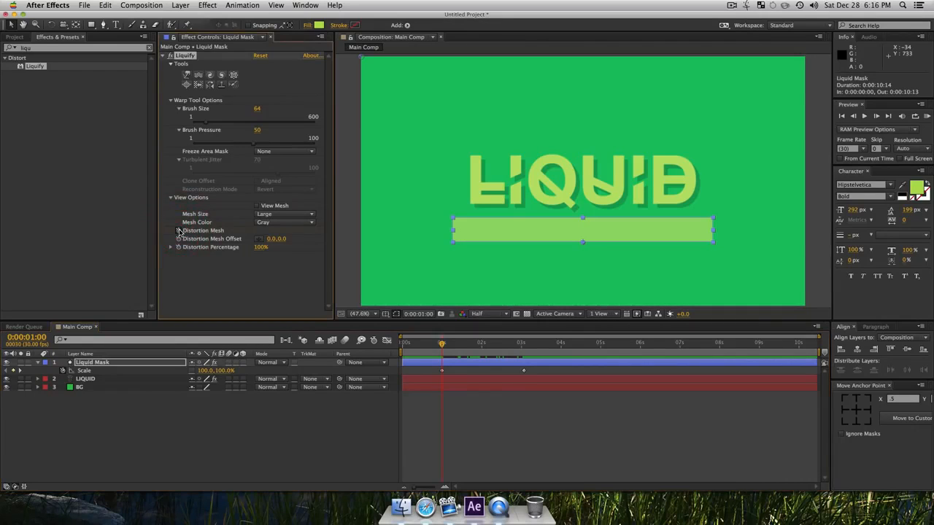
pyautogui.click(185, 77)
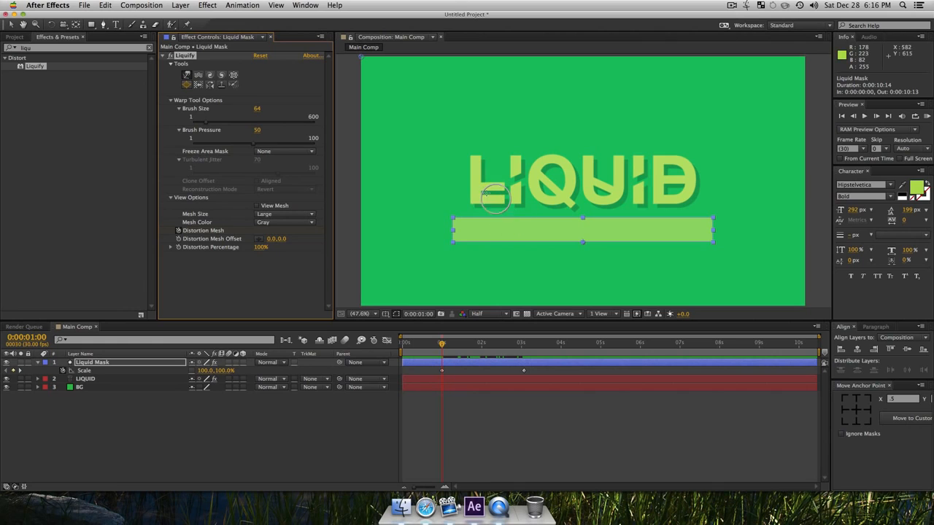
# Enlarge the Warp brush to size 119 and warp the mask's edges into gentle waves at 0:00:01:00.
pyautogui.moveTo(479, 178)
pyautogui.mouseDown()
pyautogui.moveTo(540, 179)
pyautogui.moveTo(483, 178)
pyautogui.moveTo(527, 175)
pyautogui.moveTo(516, 173)
pyautogui.moveTo(519, 203)
pyautogui.mouseUp()
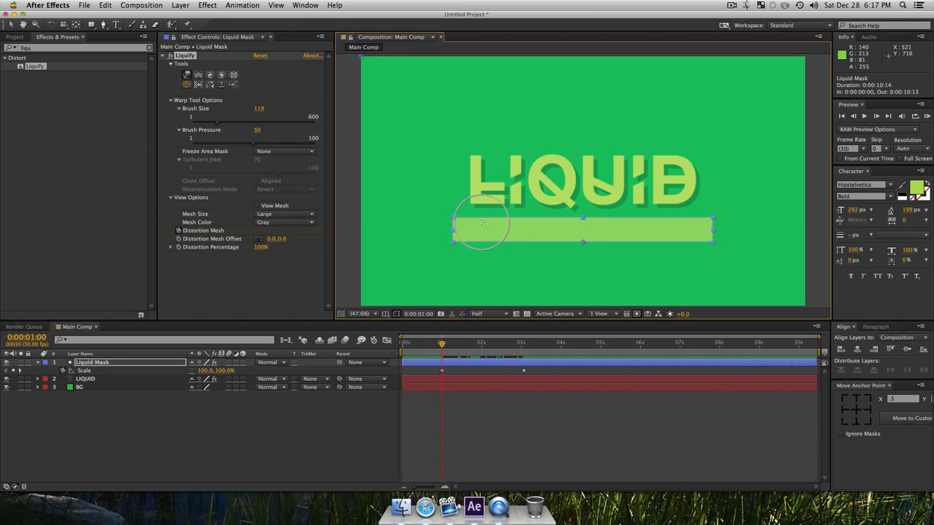
pyautogui.moveTo(481, 221)
pyautogui.mouseDown()
pyautogui.moveTo(537, 228)
pyautogui.moveTo(543, 242)
pyautogui.moveTo(627, 213)
pyautogui.moveTo(633, 239)
pyautogui.moveTo(711, 217)
pyautogui.moveTo(720, 187)
pyautogui.moveTo(677, 221)
pyautogui.moveTo(599, 226)
pyautogui.moveTo(585, 265)
pyautogui.moveTo(582, 233)
pyautogui.moveTo(510, 235)
pyautogui.moveTo(485, 250)
pyautogui.mouseUp()
pyautogui.moveTo(542, 224); pyautogui.dragTo(531, 204)
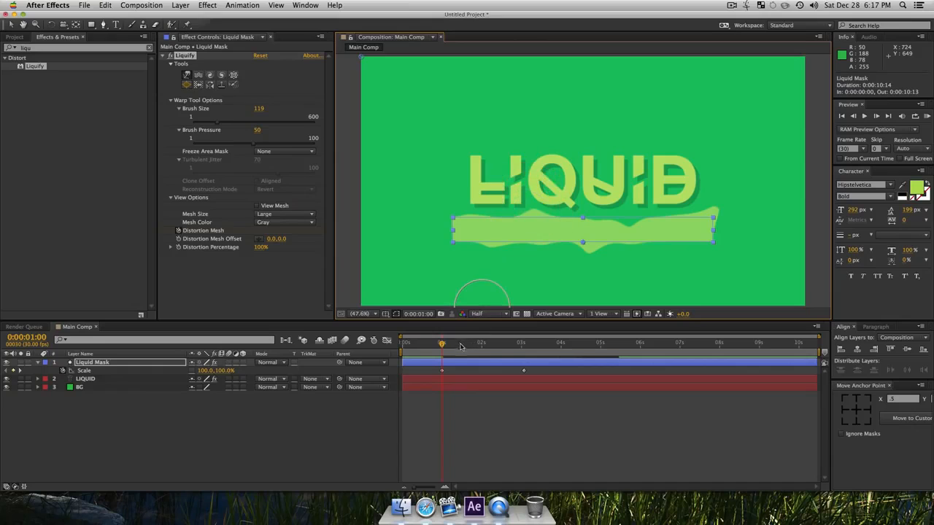
# At 0:00:01:17, warp the mask's top edge into dips with brush size 119 and pull a tall peak up over the D.
pyautogui.moveTo(450, 344); pyautogui.dragTo(444, 372)
pyautogui.moveTo(452, 372)
pyautogui.mouseDown()
pyautogui.moveTo(494, 371)
pyautogui.moveTo(443, 370)
pyautogui.moveTo(465, 371)
pyautogui.mouseUp()
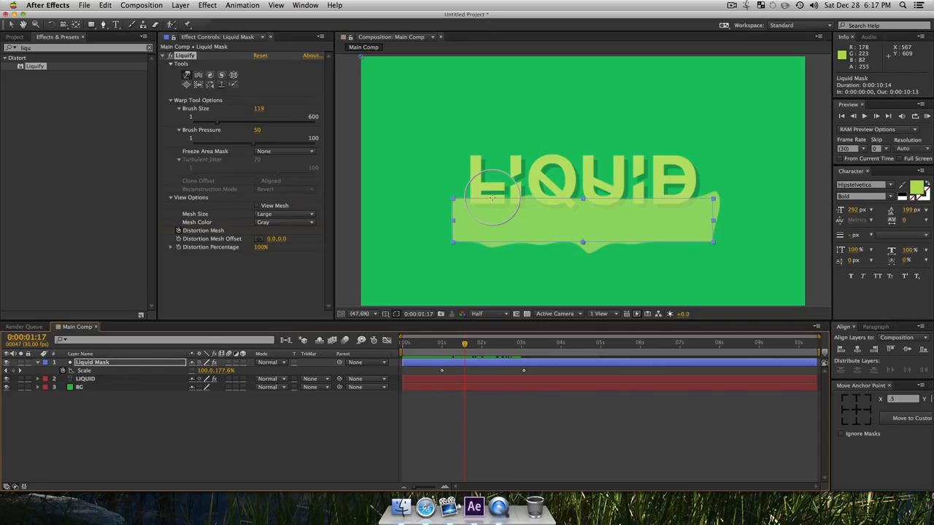
pyautogui.moveTo(492, 197); pyautogui.dragTo(503, 237)
pyautogui.moveTo(558, 187); pyautogui.dragTo(546, 221)
pyautogui.moveTo(615, 196)
pyautogui.mouseDown()
pyautogui.moveTo(615, 219)
pyautogui.moveTo(635, 229)
pyautogui.mouseUp()
pyautogui.moveTo(661, 198); pyautogui.dragTo(652, 127)
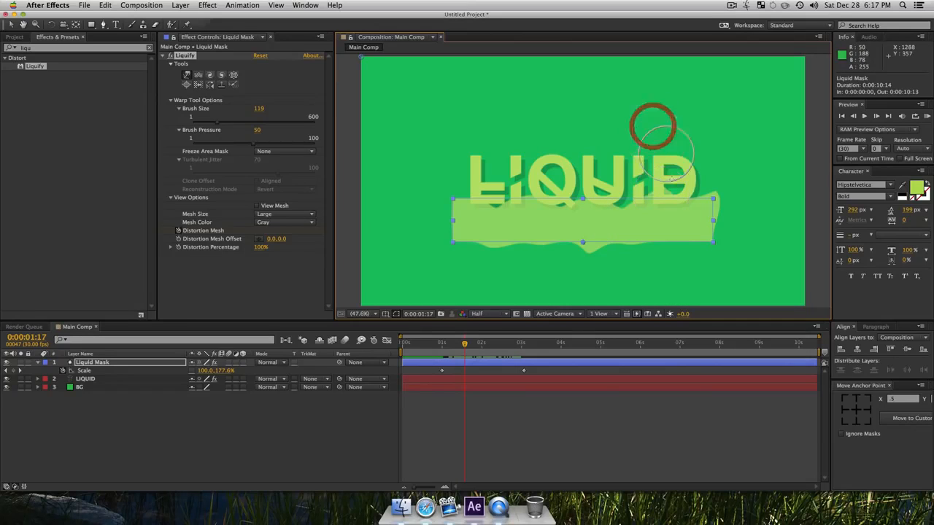
pyautogui.moveTo(660, 197); pyautogui.dragTo(657, 110)
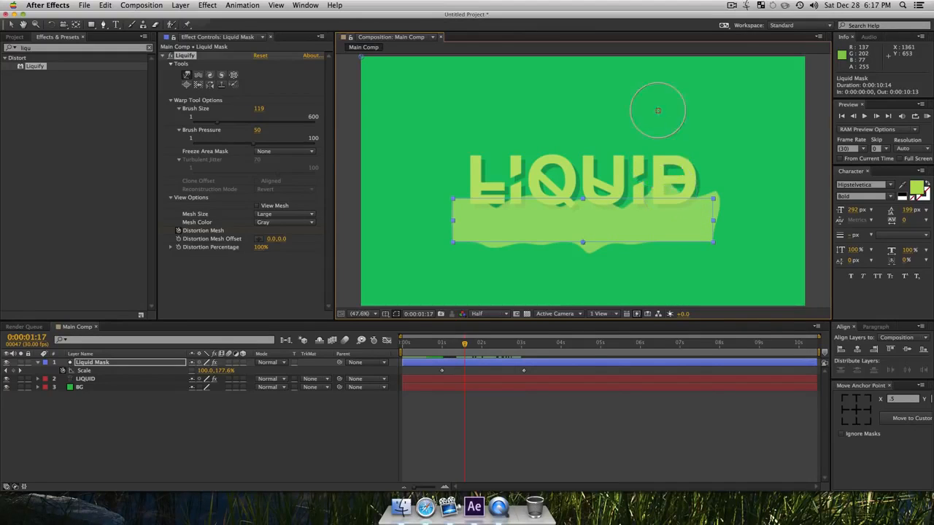
pyautogui.moveTo(660, 186); pyautogui.dragTo(662, 141)
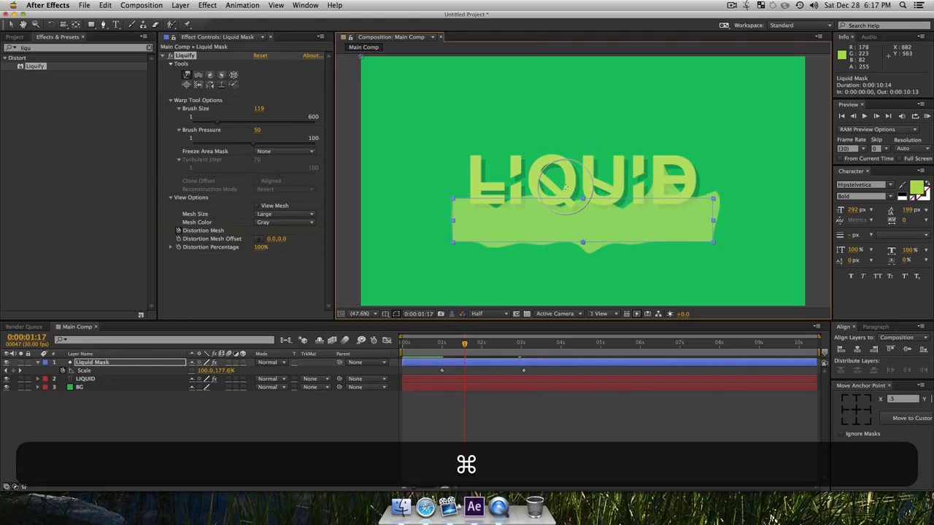
# Set the Warp brush to size 43 and pressure 87, and pull sharp small peaks along the mask's top edge at 0:00:01:17.
pyautogui.moveTo(564, 187); pyautogui.dragTo(549, 188)
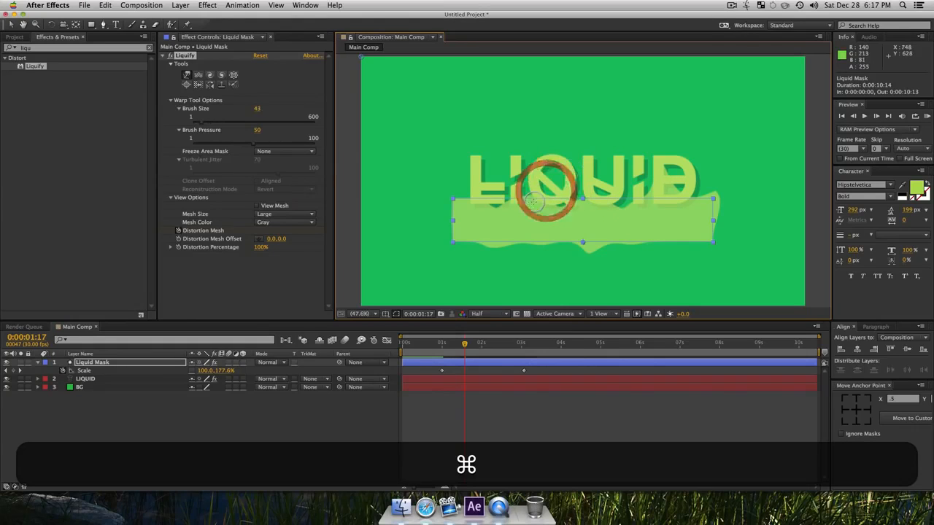
pyautogui.moveTo(285, 144); pyautogui.dragTo(299, 144)
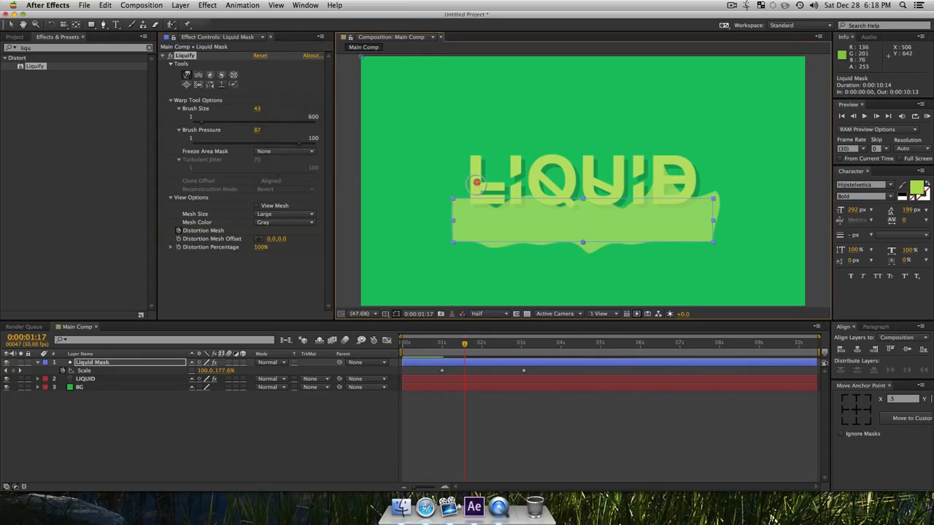
pyautogui.moveTo(484, 193)
pyautogui.mouseDown()
pyautogui.moveTo(494, 179)
pyautogui.moveTo(462, 173)
pyautogui.moveTo(565, 216)
pyautogui.moveTo(526, 198)
pyautogui.moveTo(542, 174)
pyautogui.mouseUp()
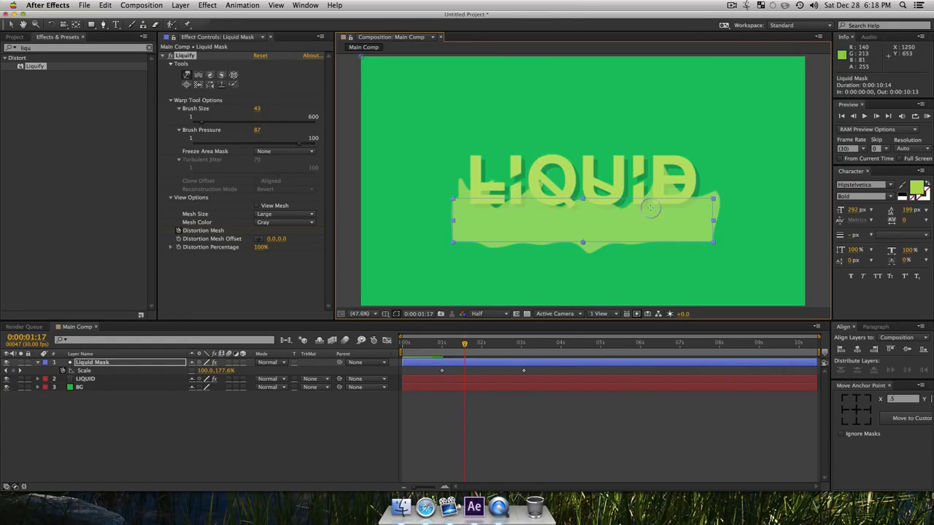
pyautogui.moveTo(615, 205); pyautogui.dragTo(625, 175)
# Change the Liquid Mask's shape fill color to blue 5270DF.
pyautogui.keyDown('shift'); pyautogui.click(103, 365); pyautogui.keyUp('shift')
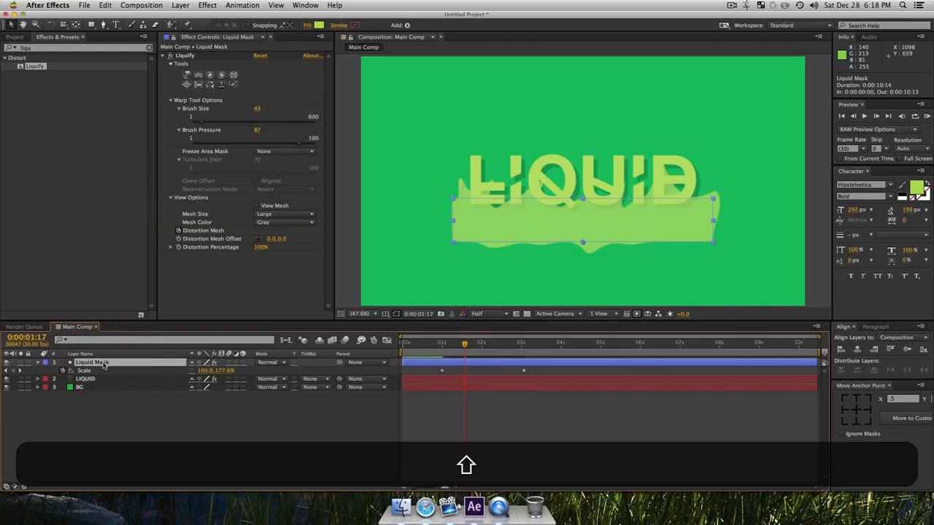
pyautogui.click(319, 25)
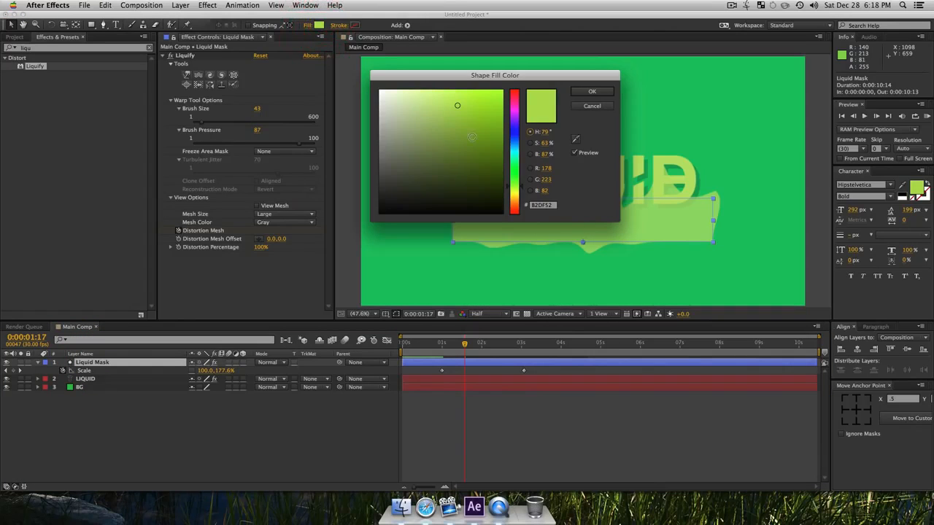
pyautogui.moveTo(508, 148); pyautogui.dragTo(510, 125)
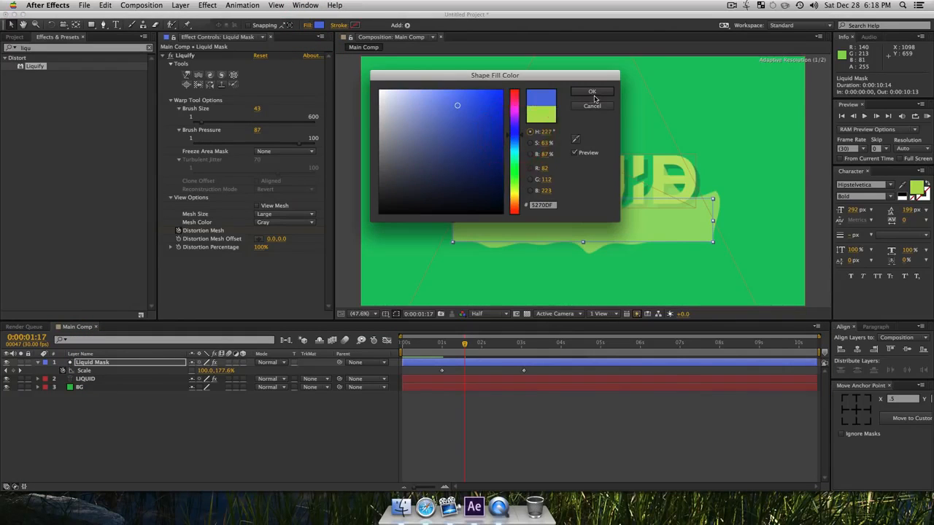
pyautogui.click(591, 91)
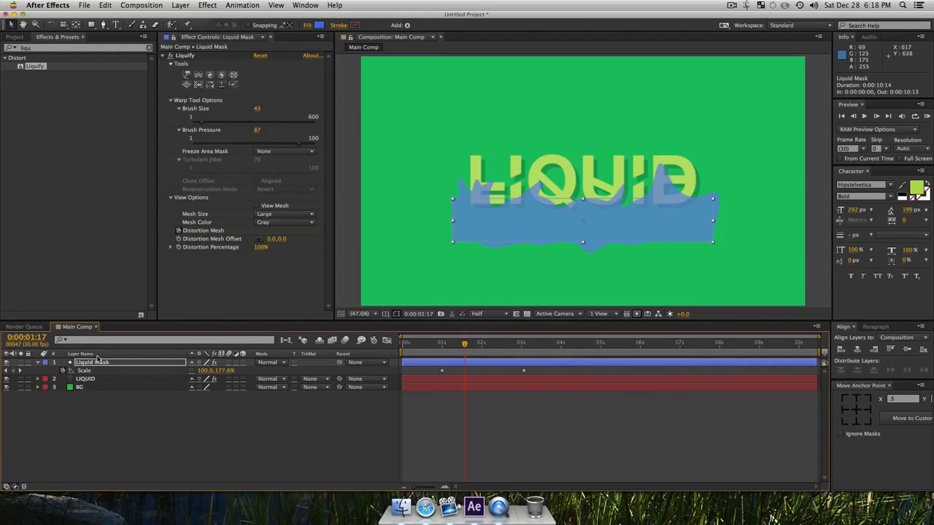
pyautogui.press('Return')
# With the Warp tool, add a small peak beside the D, and swell the mask's middle upward using brush size 377 and pressure 72.
pyautogui.click(186, 74)
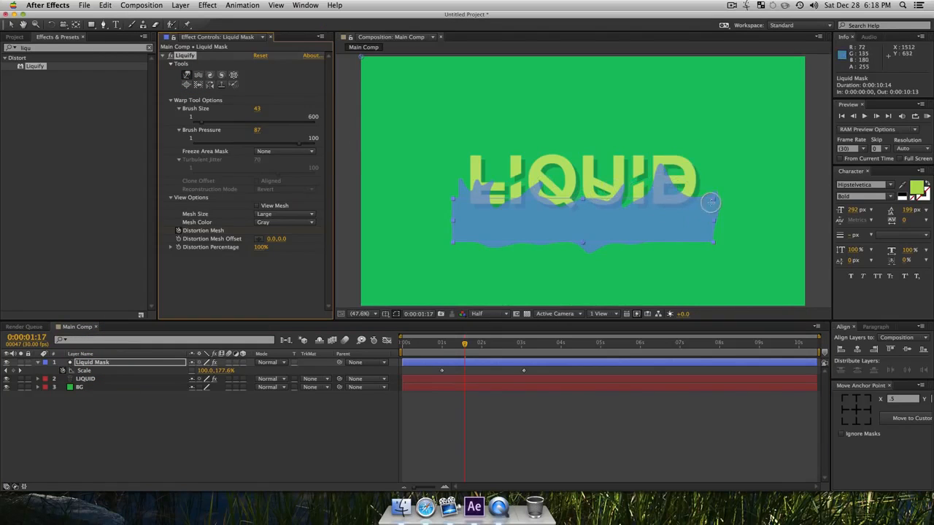
pyautogui.moveTo(649, 201); pyautogui.dragTo(640, 173)
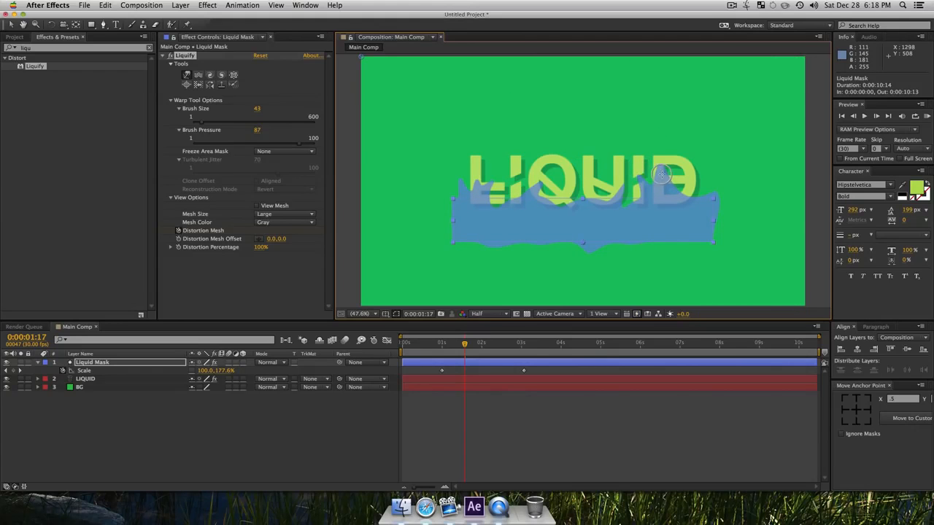
pyautogui.click(279, 141)
pyautogui.click(267, 119)
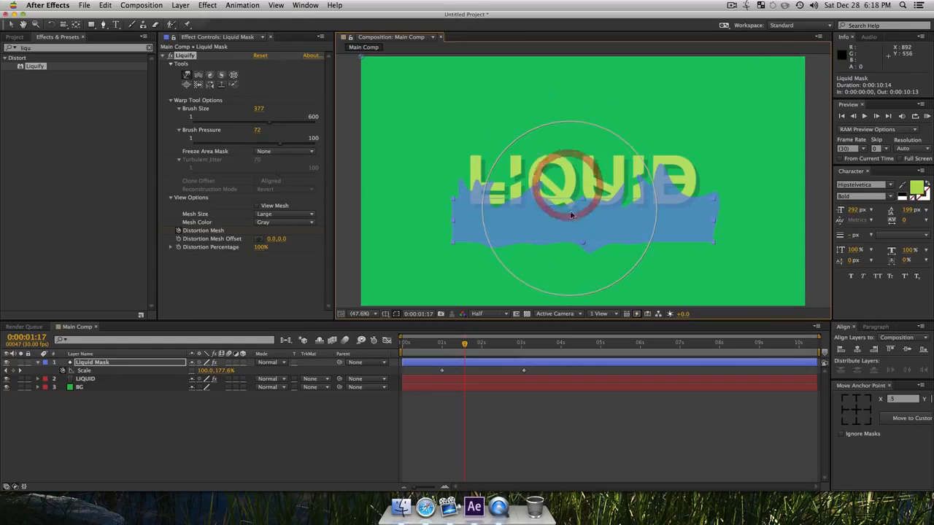
pyautogui.moveTo(571, 214); pyautogui.dragTo(568, 195)
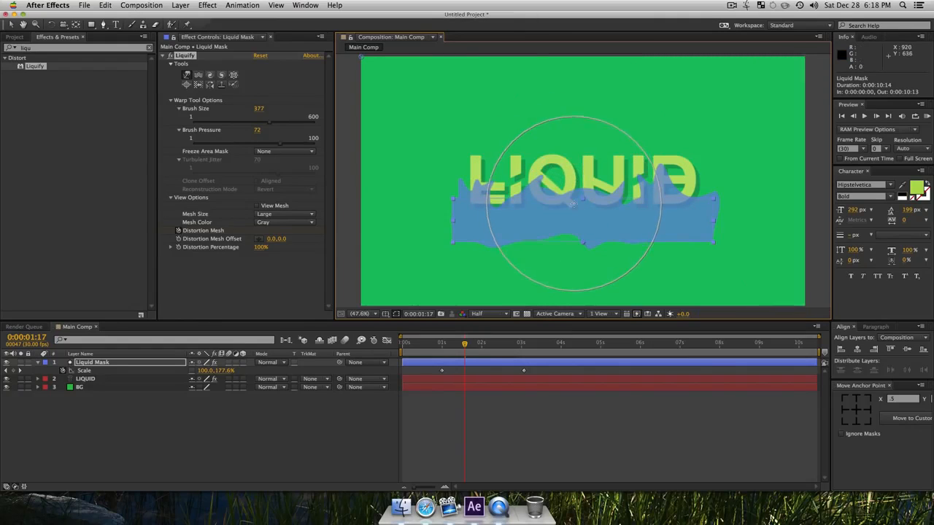
# At 0:00:02:10, warp the mask's top edge at brush pressure 49, using brush size 236 over the L and 69 around the Q and U.
pyautogui.click(495, 343)
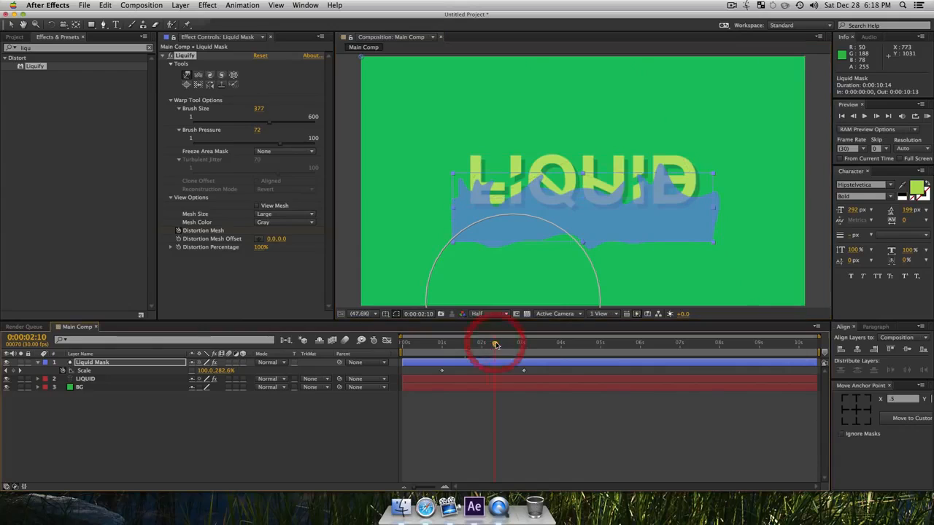
pyautogui.click(253, 144)
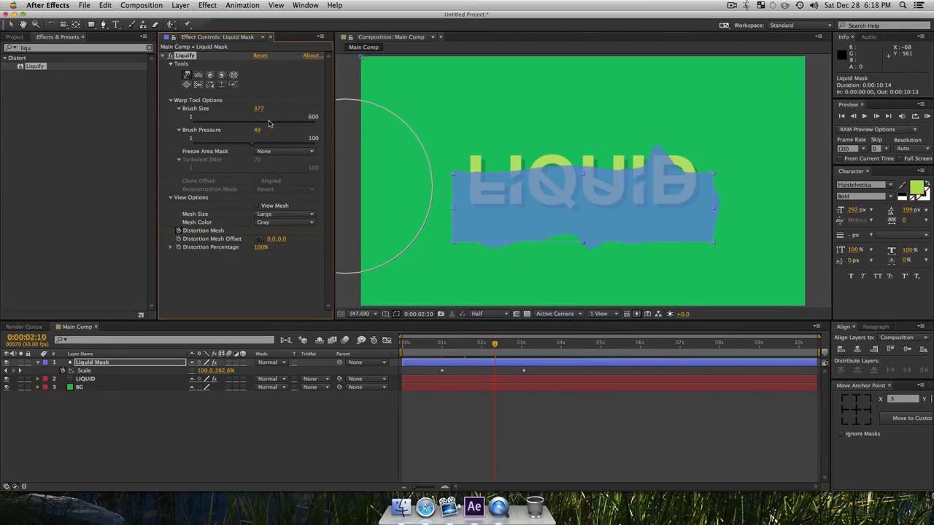
pyautogui.moveTo(268, 124); pyautogui.dragTo(230, 121)
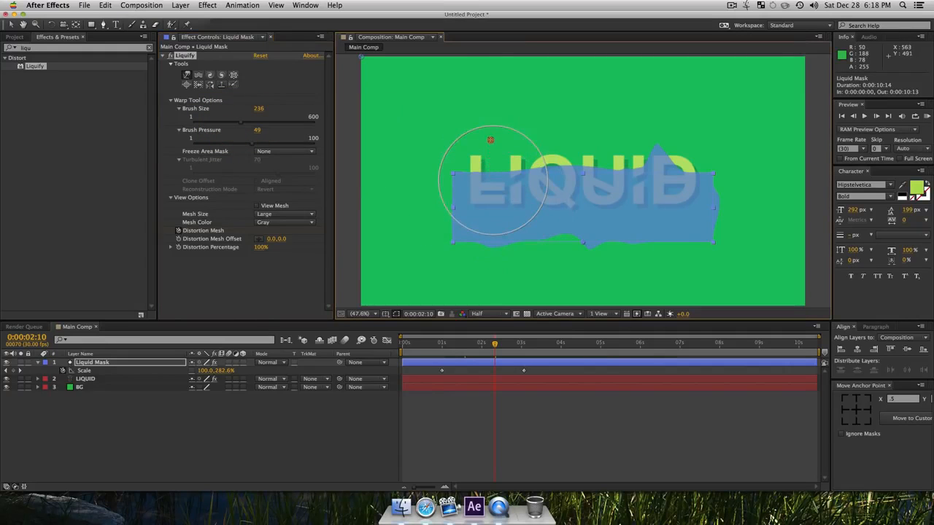
pyautogui.click(487, 139)
pyautogui.moveTo(507, 153); pyautogui.dragTo(471, 158)
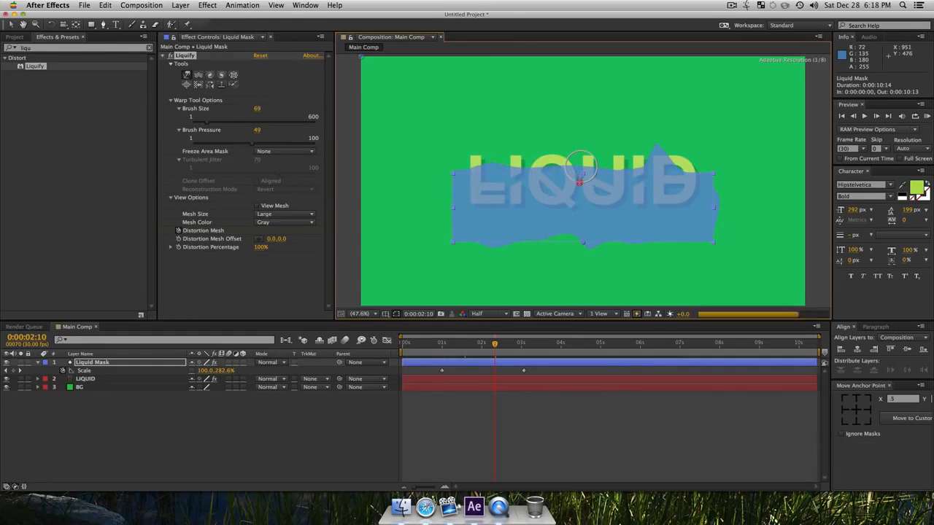
pyautogui.click(580, 192)
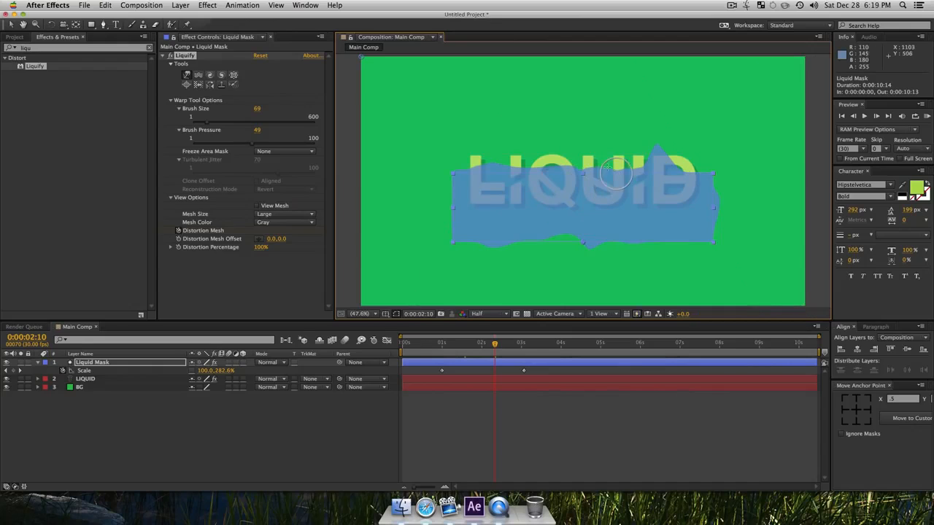
pyautogui.click(604, 182)
# Raise the brush pressure to 67 and warp stronger dips into the mask's top edge over the L, Q, U and D at 0:00:02:10.
pyautogui.moveTo(265, 149); pyautogui.dragTo(272, 148)
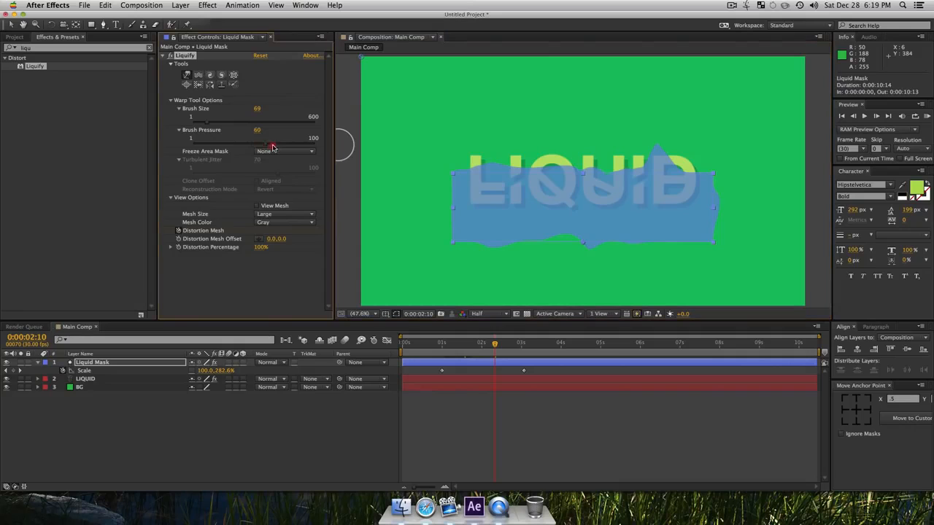
pyautogui.click(475, 157)
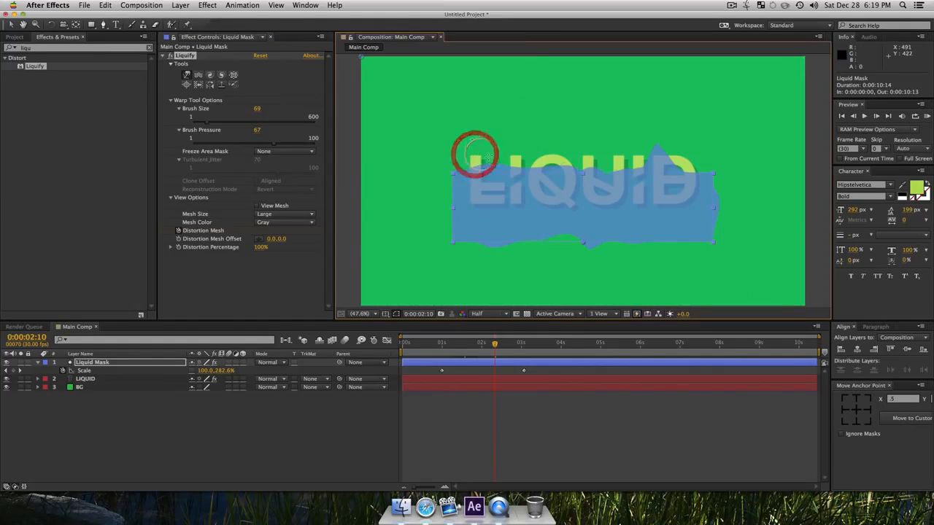
pyautogui.click(555, 181)
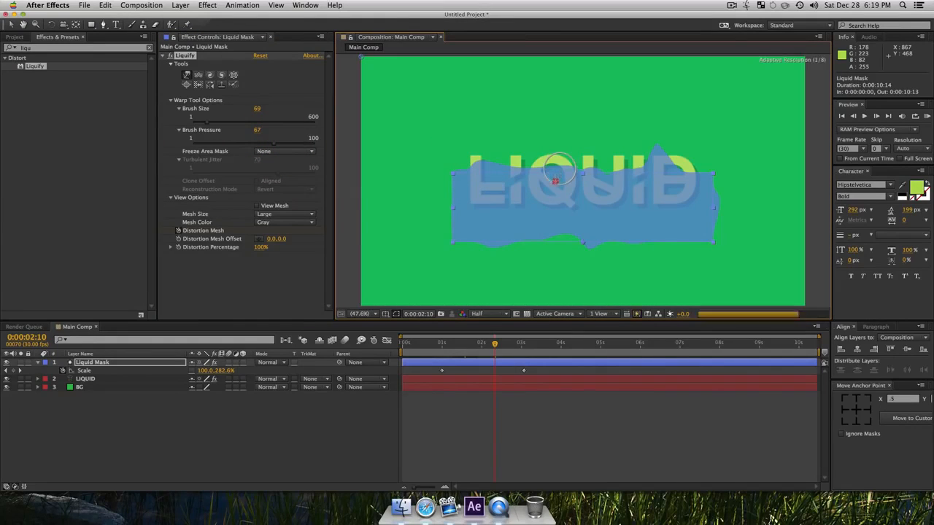
pyautogui.click(554, 194)
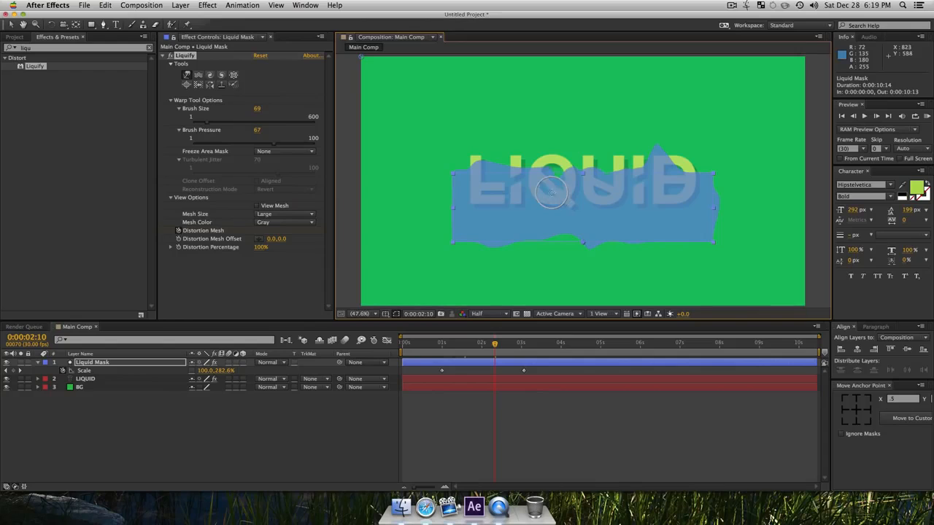
pyautogui.click(545, 174)
pyautogui.moveTo(545, 173); pyautogui.dragTo(535, 192)
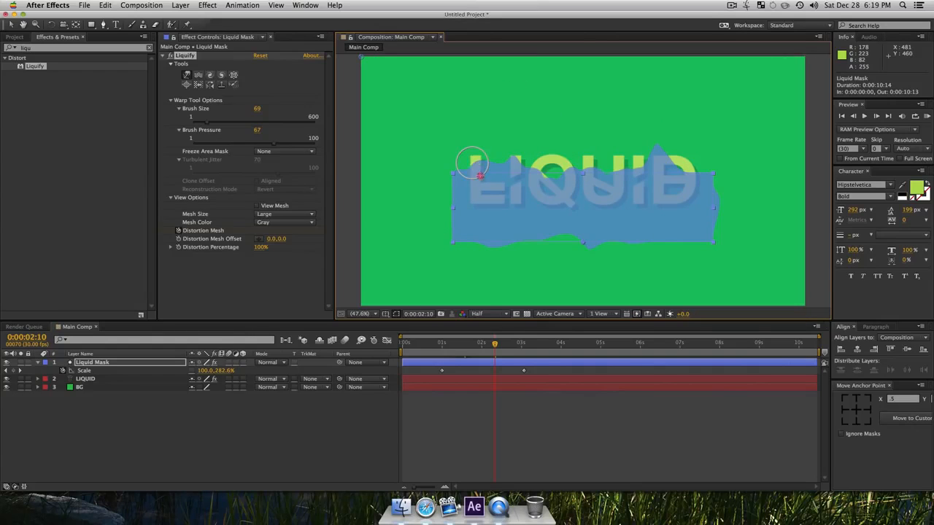
pyautogui.moveTo(480, 176); pyautogui.dragTo(481, 185)
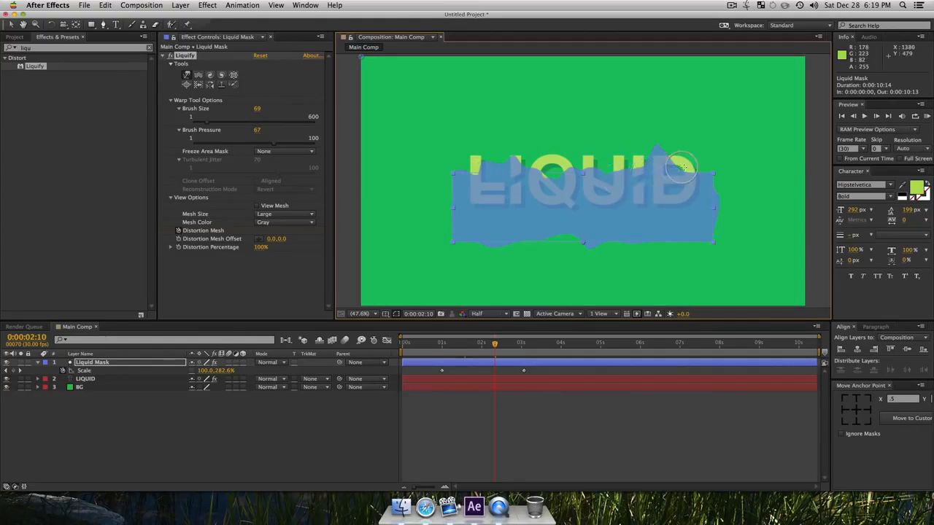
pyautogui.moveTo(701, 143); pyautogui.dragTo(690, 169)
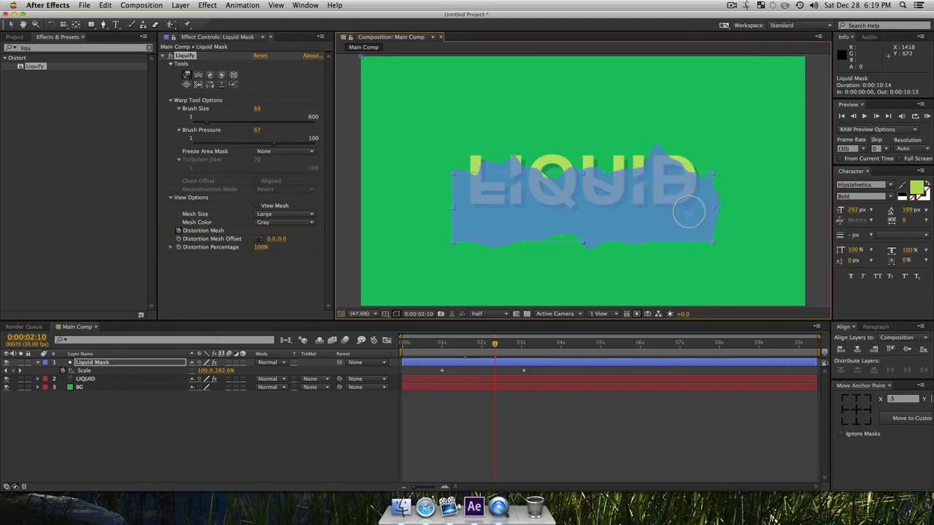
pyautogui.moveTo(608, 170); pyautogui.dragTo(612, 194)
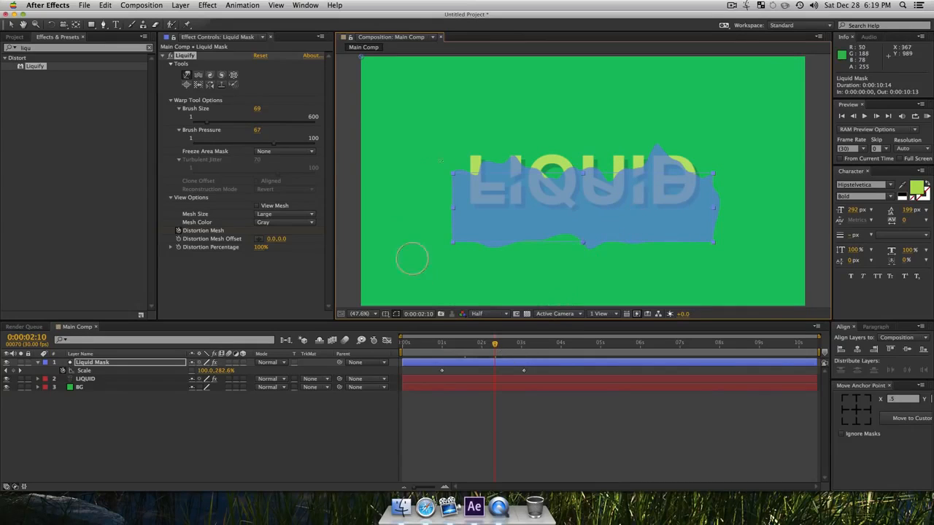
# At 0:00:03:03, enlarge the Warp brush to size 424 and pull the mask's top edge above the L and I into a broad wave.
pyautogui.click(525, 343)
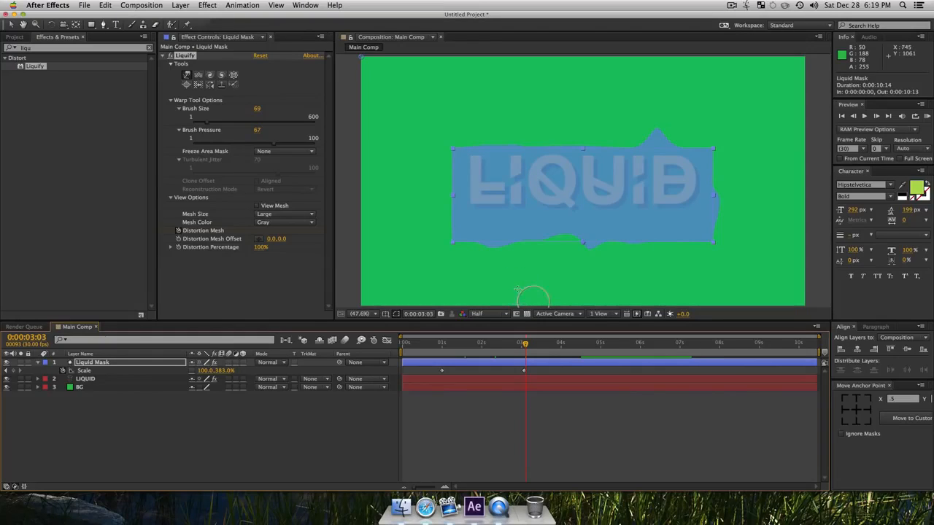
pyautogui.moveTo(538, 209)
pyautogui.mouseDown()
pyautogui.moveTo(632, 216)
pyautogui.moveTo(617, 214)
pyautogui.mouseUp()
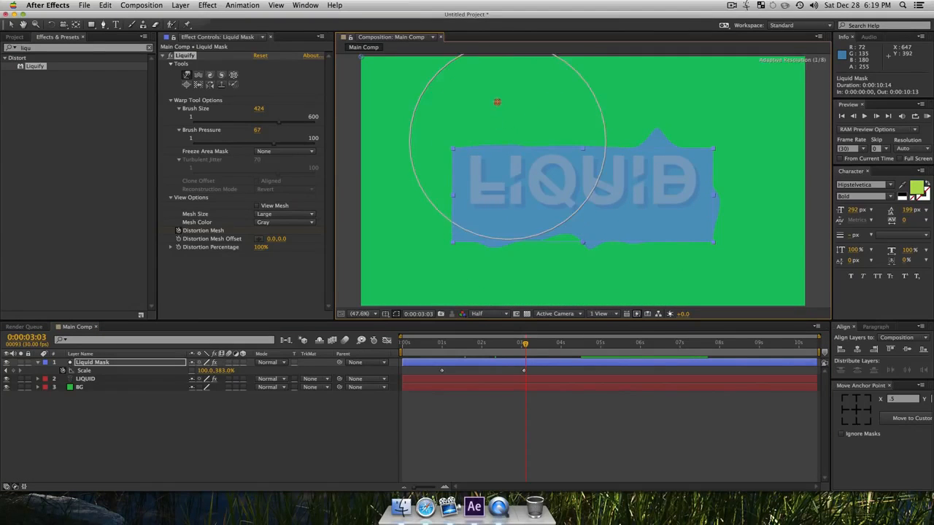
pyautogui.moveTo(509, 150); pyautogui.dragTo(498, 89)
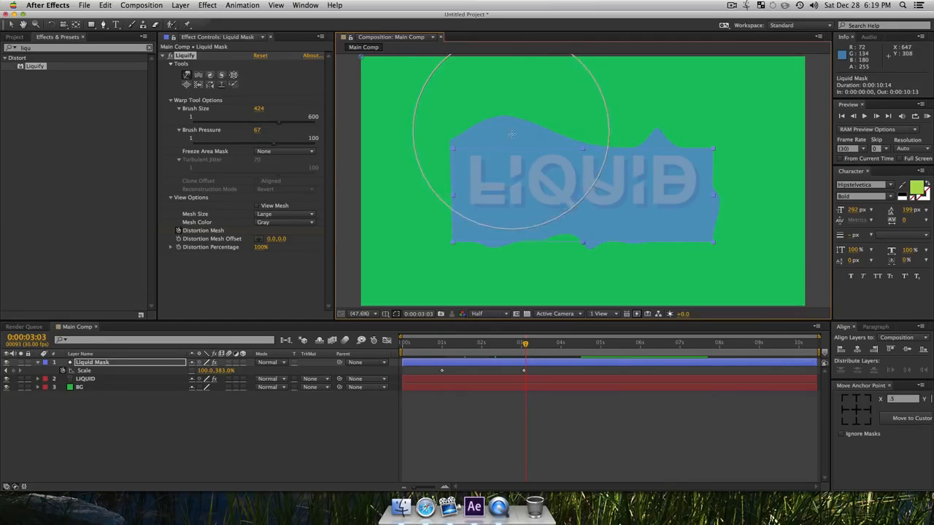
# Deselect the Liquid Mask layer and end the work area at 0:00:03:23.
pyautogui.click(339, 440)
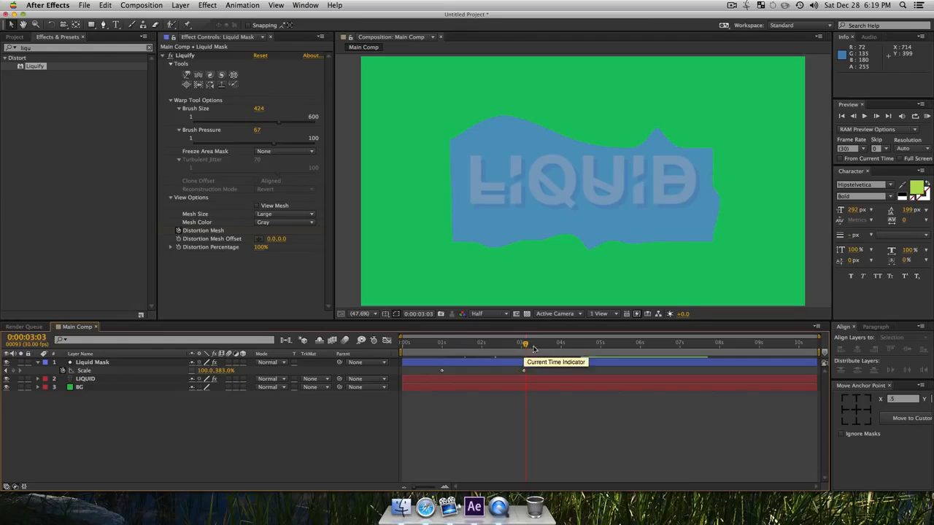
pyautogui.moveTo(525, 347); pyautogui.dragTo(552, 352)
pyautogui.press('n')
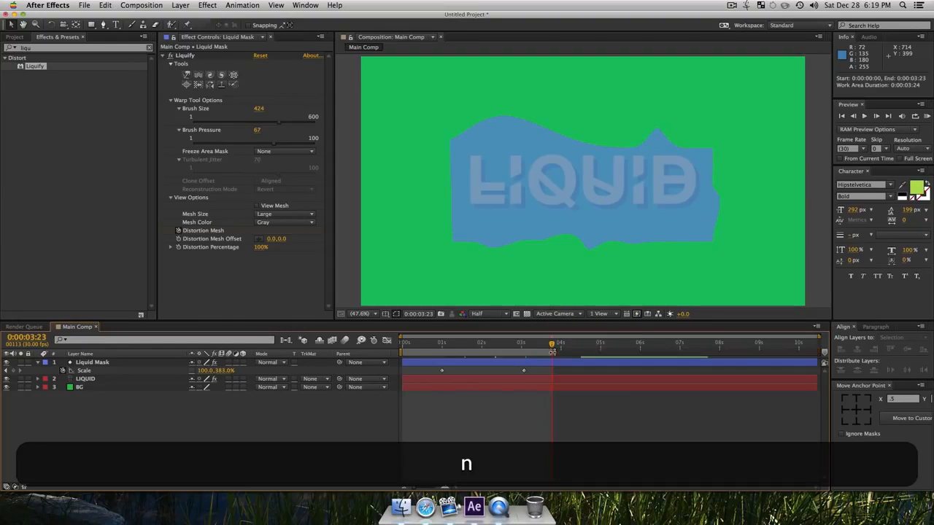
# Preview the mask animation over the work area, and set the LIQUID layer's track matte to Alpha Matte "Liquid Mask".
pyautogui.press('0')
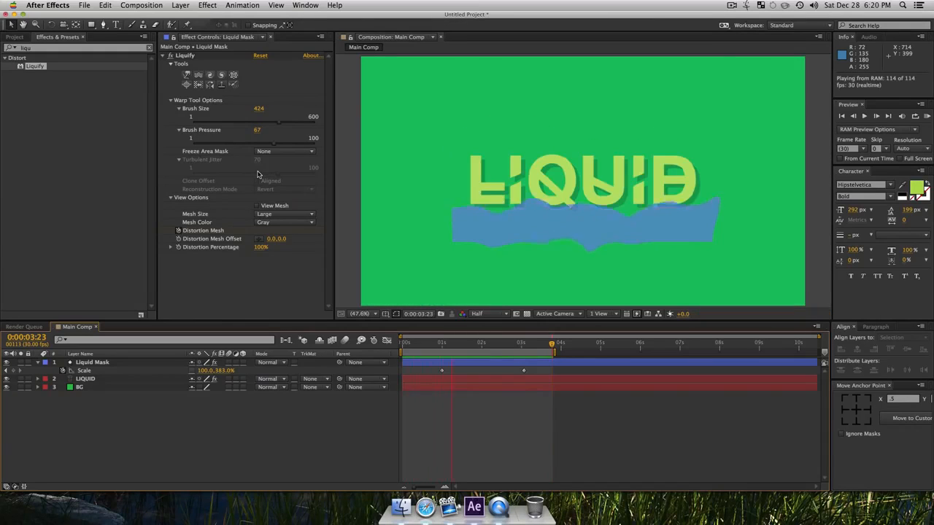
pyautogui.press('space')
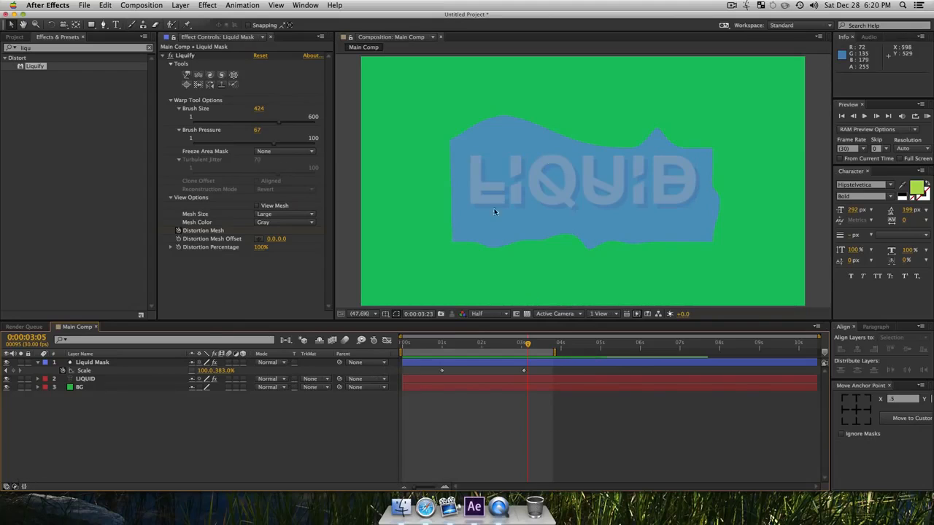
pyautogui.click(327, 378)
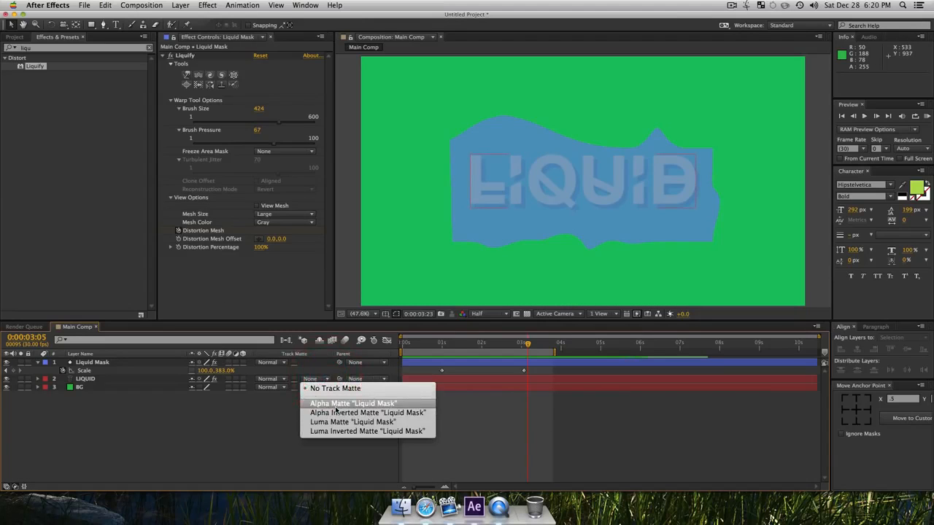
pyautogui.click(333, 398)
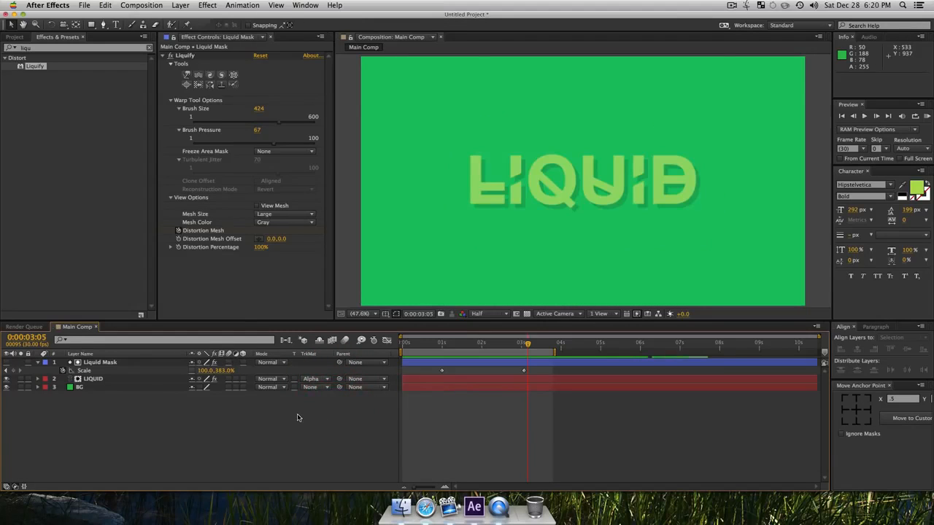
# Set the Liquid Mask layer's opacity to 100% and preview the matted title reveal over the work area.
pyautogui.click(100, 362)
pyautogui.press('t')
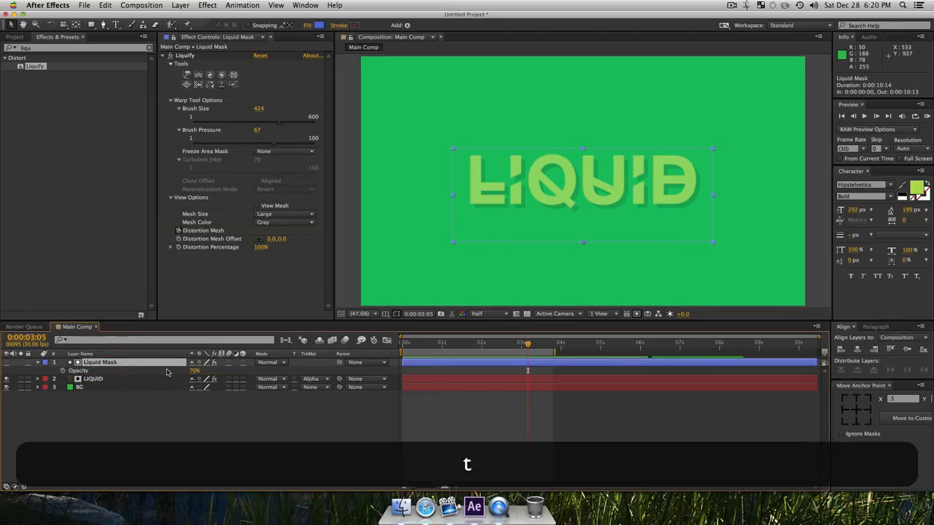
pyautogui.moveTo(195, 371); pyautogui.dragTo(369, 375)
pyautogui.click(323, 443)
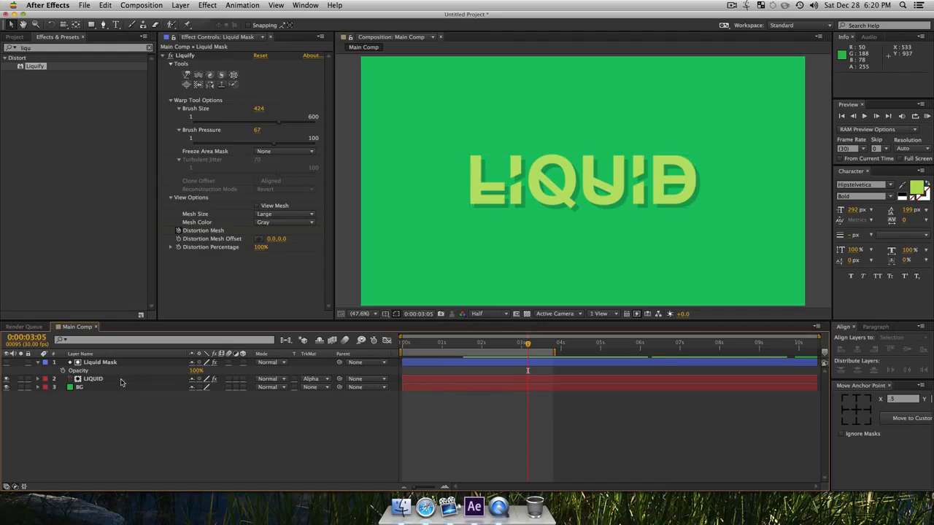
pyautogui.press('0')
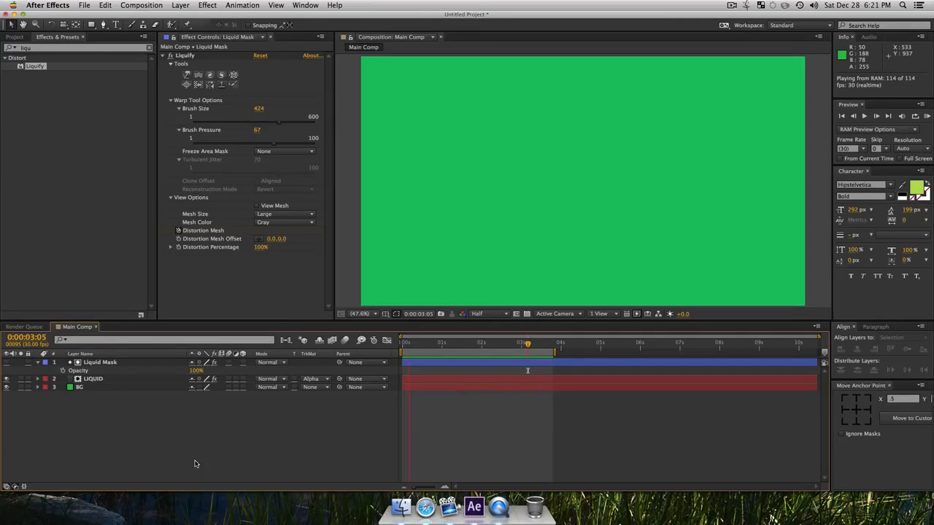
pyautogui.press('space')
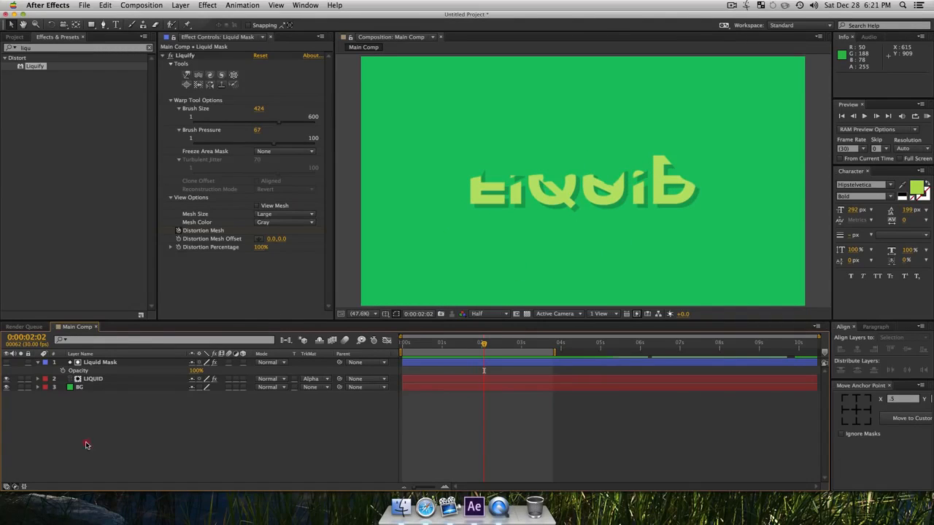
# Duplicate the LIQUID and Liquid Mask layers together and deselect the copies.
pyautogui.click(93, 379)
pyautogui.keyDown('shift'); pyautogui.click(93, 363); pyautogui.keyUp('shift')
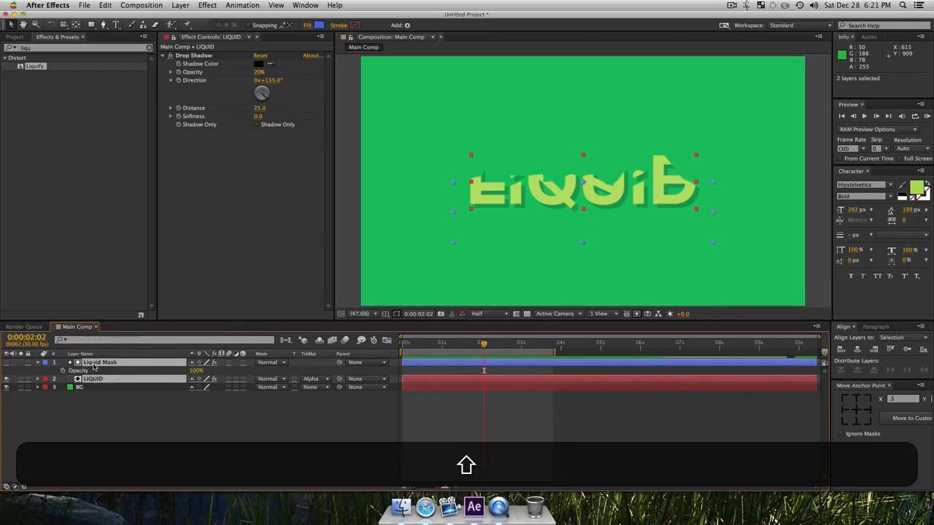
pyautogui.press('super+d')
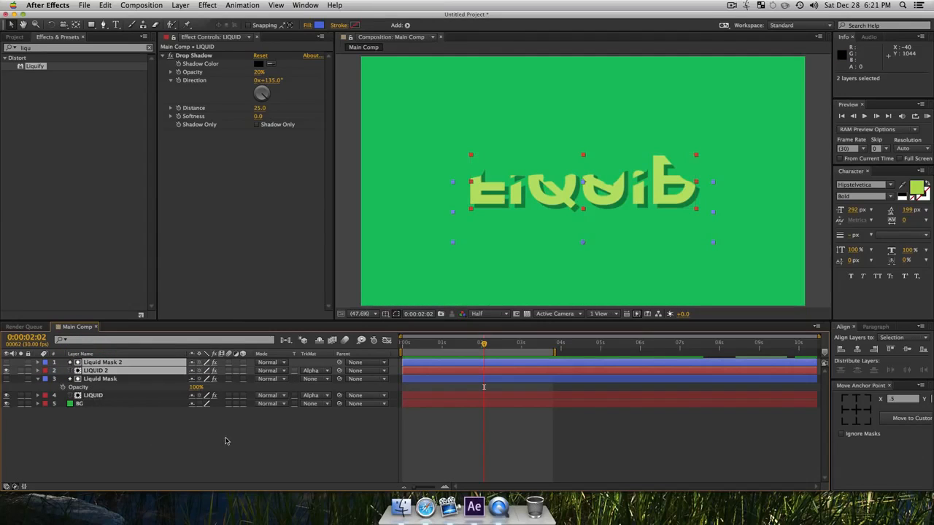
pyautogui.click(229, 460)
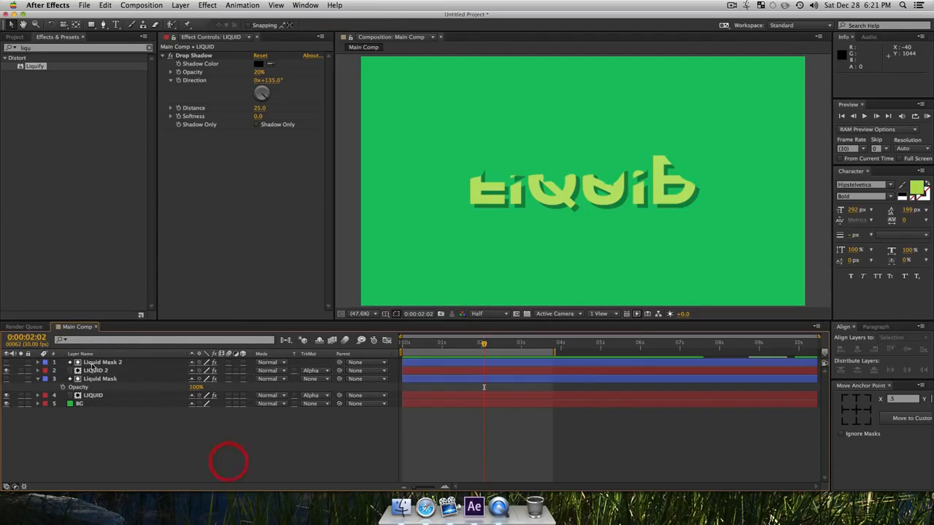
# Nudge the Liquid Mask 2 and LIQUID 2 layers later in time so both start at 0:00:00:08.
pyautogui.click(443, 362)
pyautogui.keyDown('shift'); pyautogui.click(443, 371); pyautogui.keyUp('shift')
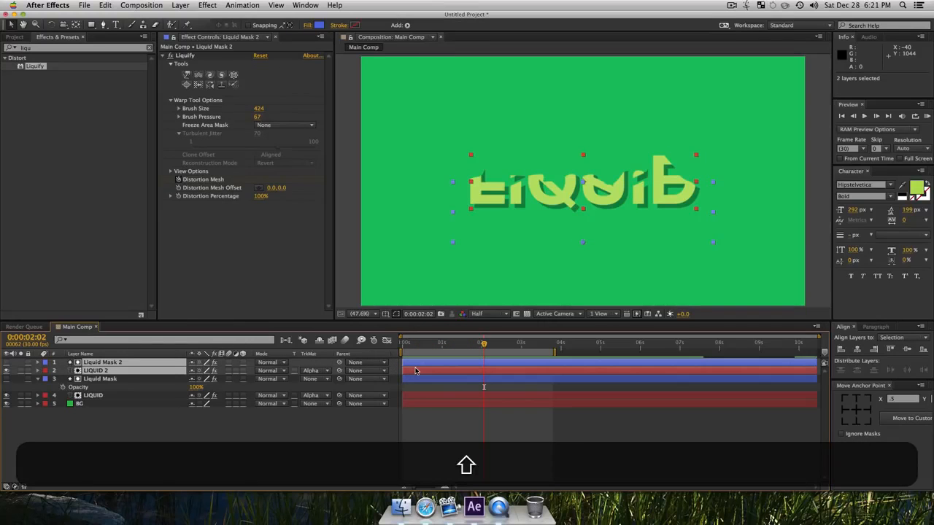
pyautogui.press('alt')
pyautogui.hotkey('alt', 'pagedown')
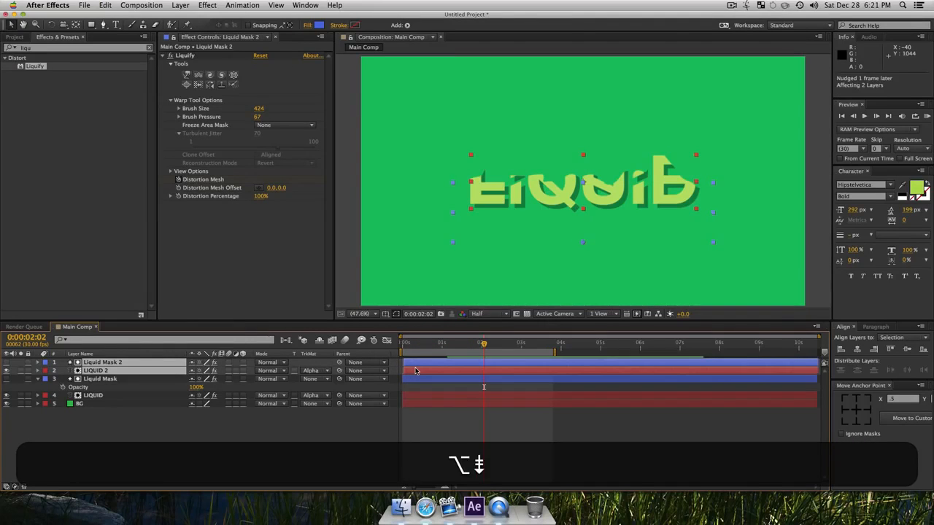
pyautogui.hotkey('alt', 'pagedown')
pyautogui.hotkey('alt', 'pagedown')
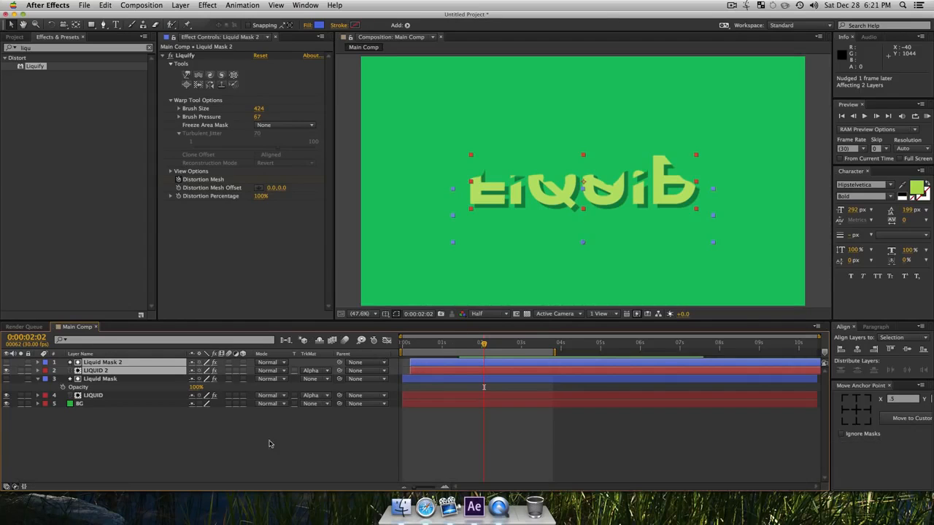
pyautogui.click(280, 417)
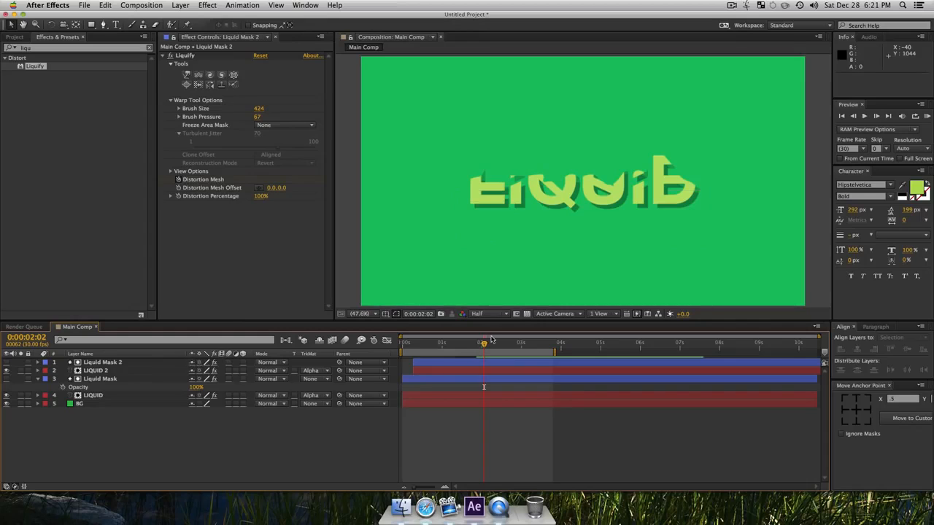
# Set the opacity of the original LIQUID layer to 70%.
pyautogui.click(93, 371)
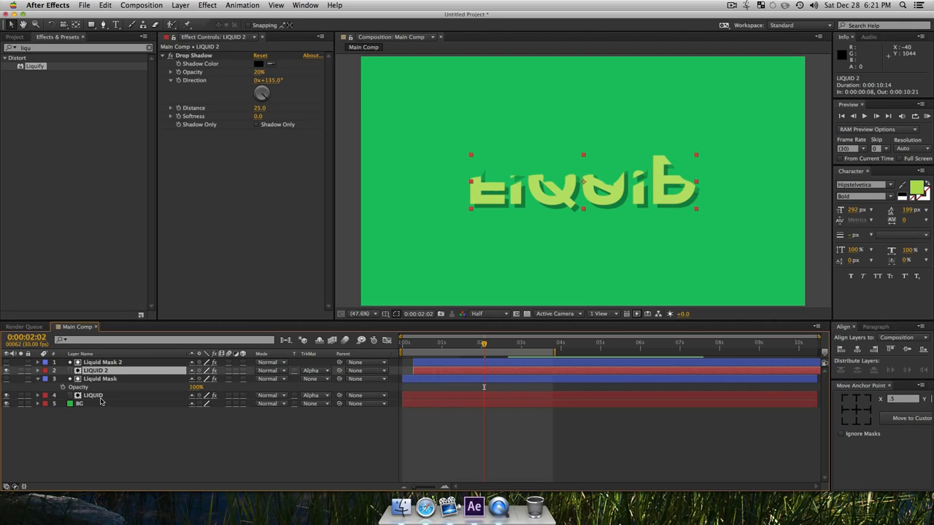
pyautogui.click(101, 398)
pyautogui.press('t')
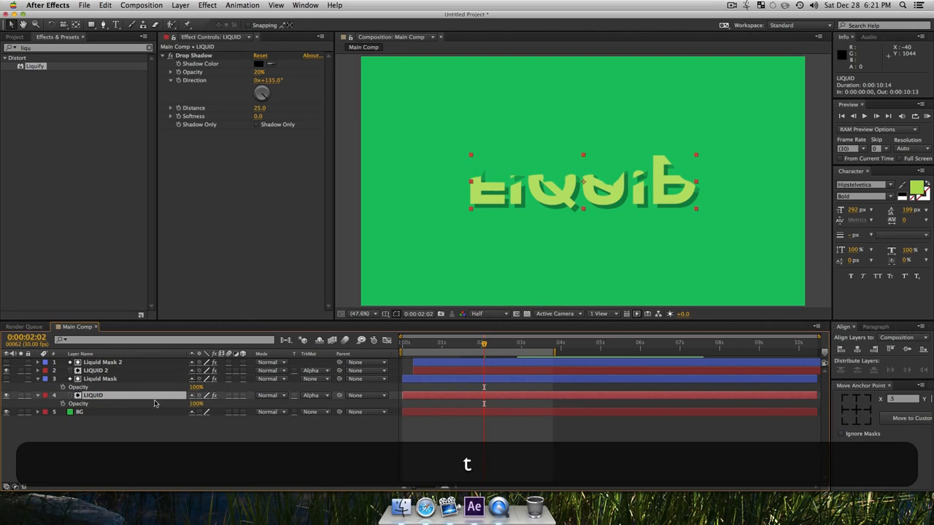
pyautogui.write('7')
pyautogui.click(257, 457)
# Examine the overlapping edges of the two title layers up close on the L, I, Q and U letters.
pyautogui.press('z')
pyautogui.click(528, 178)
pyautogui.click(538, 190)
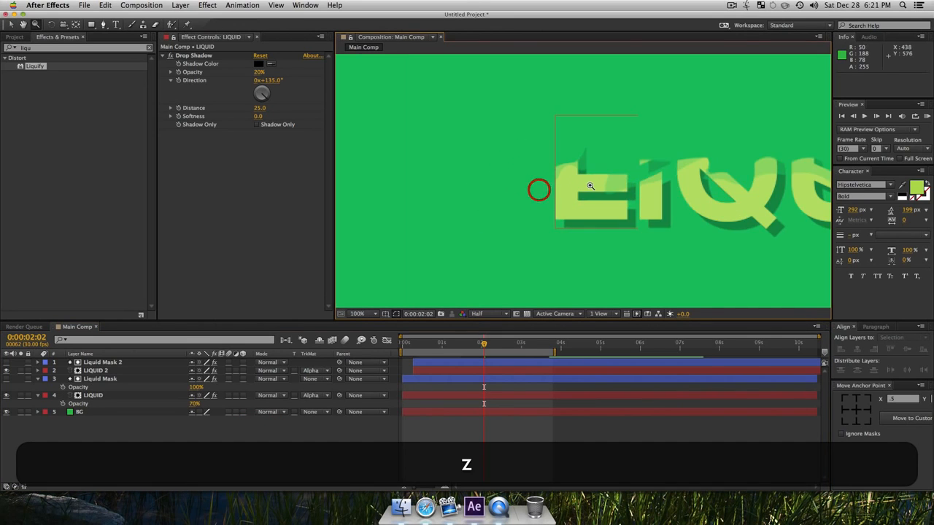
pyautogui.click(591, 187)
pyautogui.press('space')
pyautogui.moveTo(703, 190); pyautogui.dragTo(329, 194)
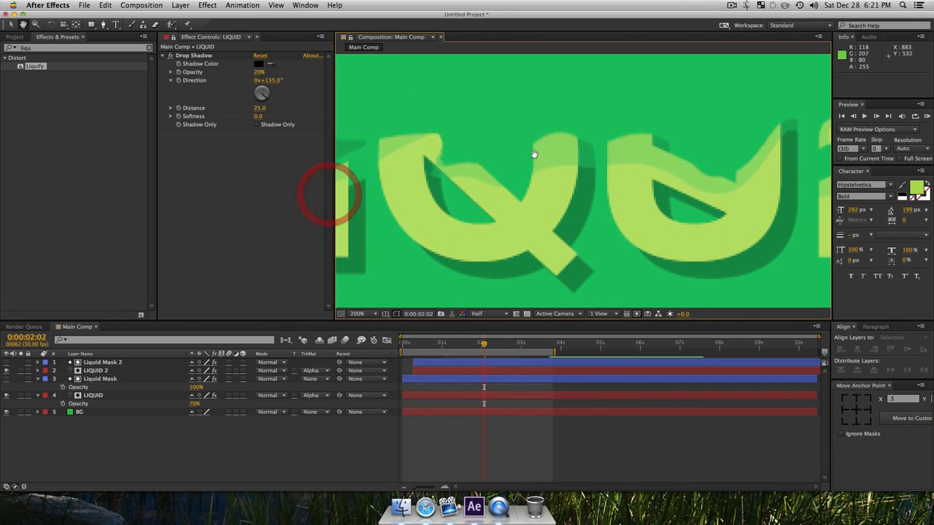
pyautogui.press('z')
pyautogui.keyDown('alt'); pyautogui.click(645, 149); pyautogui.keyUp('alt')
pyautogui.keyDown('alt'); pyautogui.click(604, 167); pyautogui.keyUp('alt')
pyautogui.keyDown('alt'); pyautogui.click(566, 203); pyautogui.keyUp('alt')
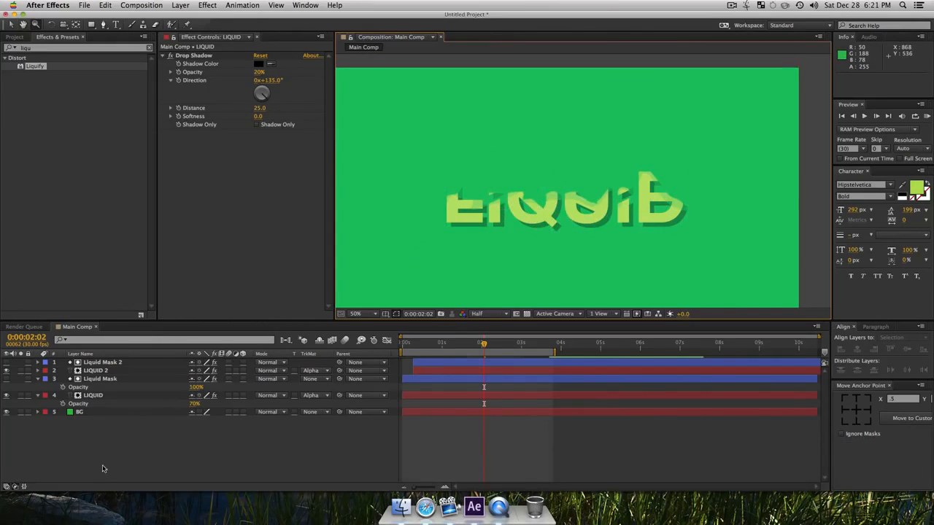
# Return to the Selection tool with no layer selected and preview the staggered two-layer reveal.
pyautogui.click(103, 470)
pyautogui.click(95, 380)
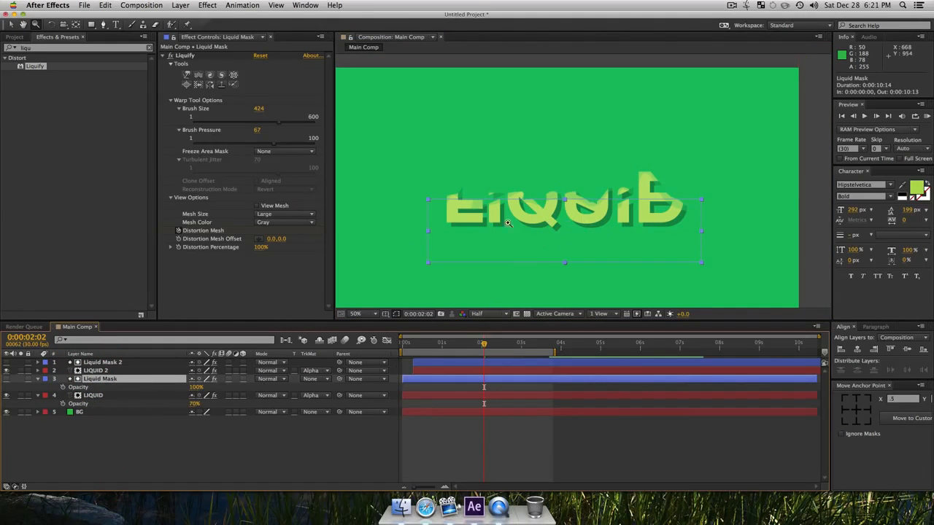
pyautogui.press('v')
pyautogui.click(221, 462)
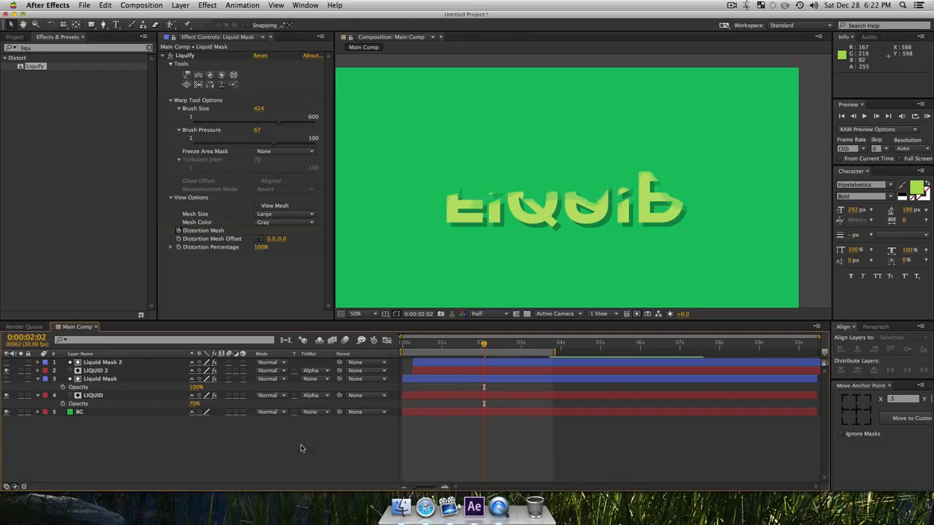
pyautogui.press('0')
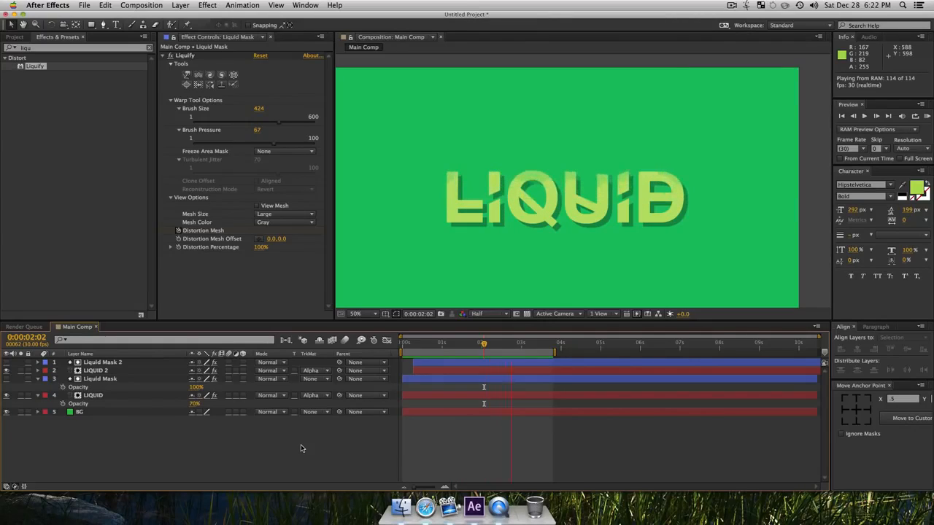
pyautogui.press('space')
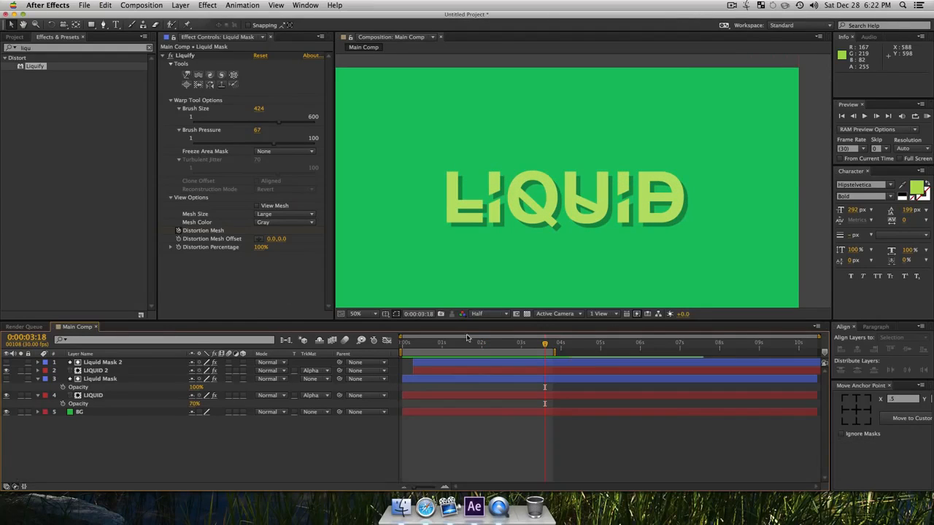
# At 0:00:01:27, reveal the keyframes of all layers and select every Distortion Mesh and Scale keyframe on both masks.
pyautogui.moveTo(482, 347)
pyautogui.mouseDown()
pyautogui.moveTo(465, 355)
pyautogui.moveTo(521, 351)
pyautogui.moveTo(452, 351)
pyautogui.moveTo(478, 351)
pyautogui.mouseUp()
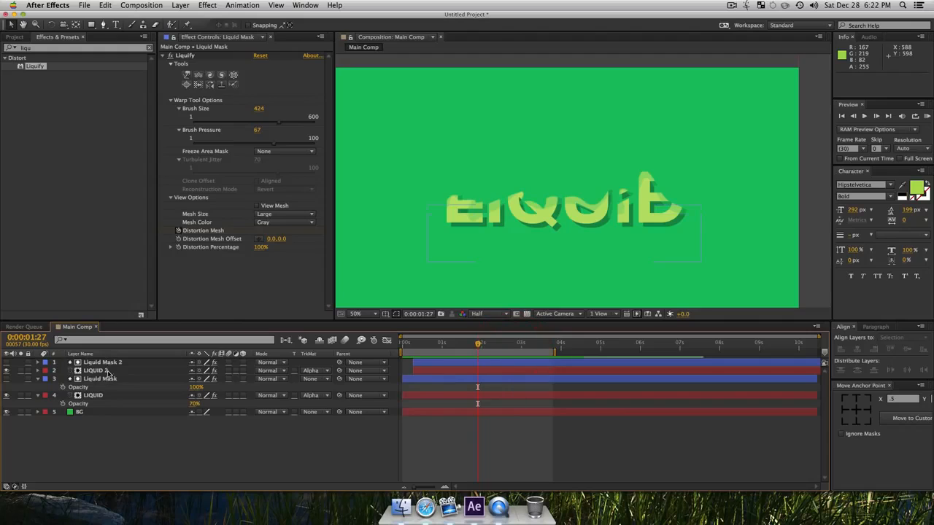
pyautogui.press('super+a')
pyautogui.press('super+u')
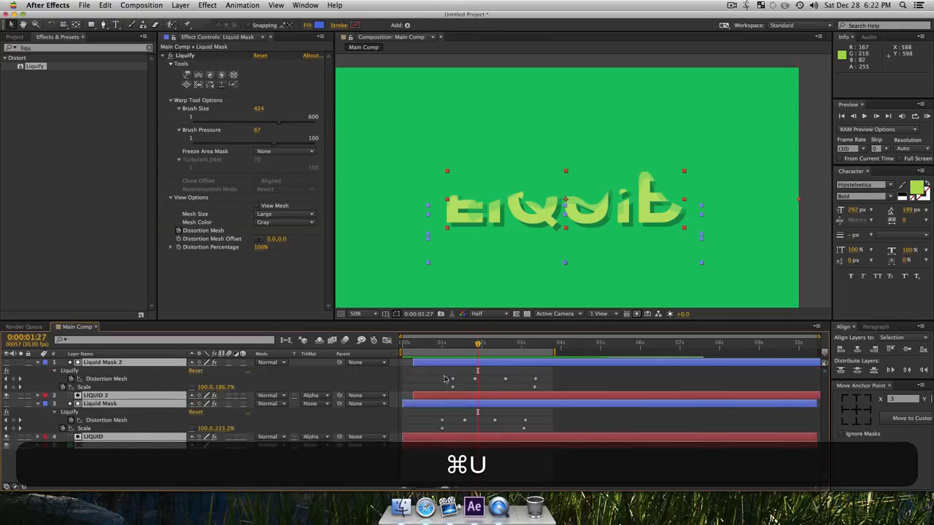
pyautogui.moveTo(556, 431); pyautogui.dragTo(419, 356)
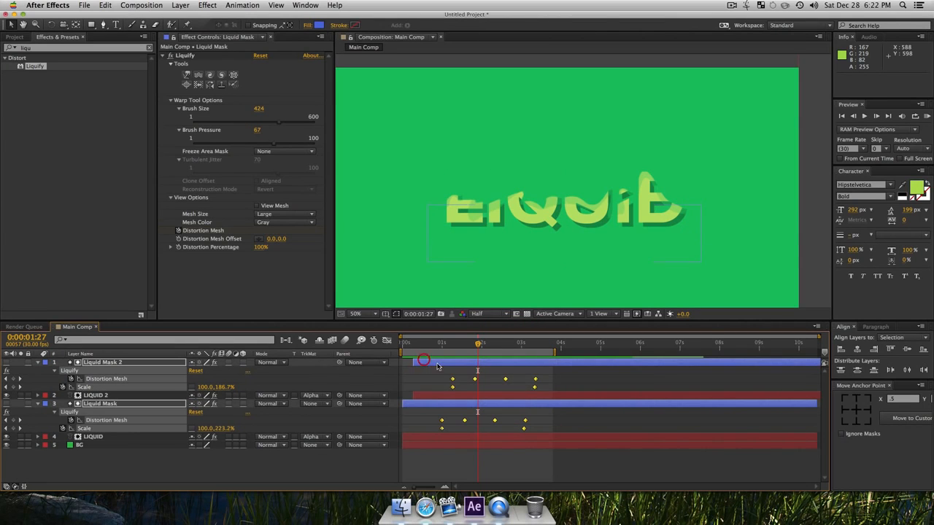
pyautogui.press('alt')
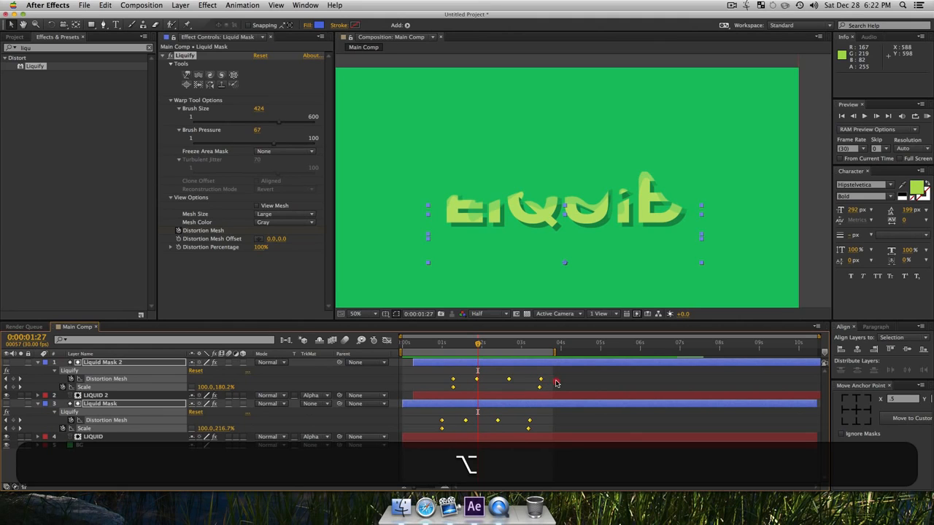
pyautogui.moveTo(556, 383); pyautogui.dragTo(608, 383)
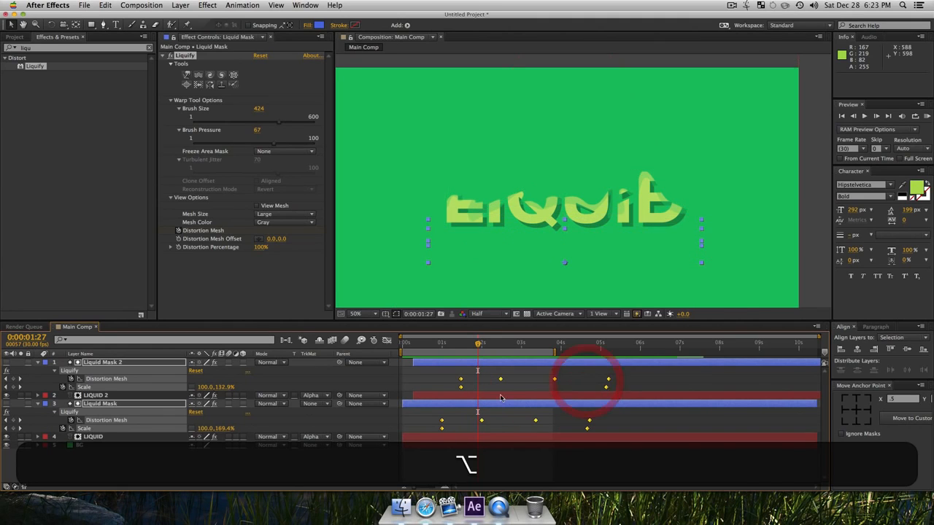
pyautogui.press('super+z')
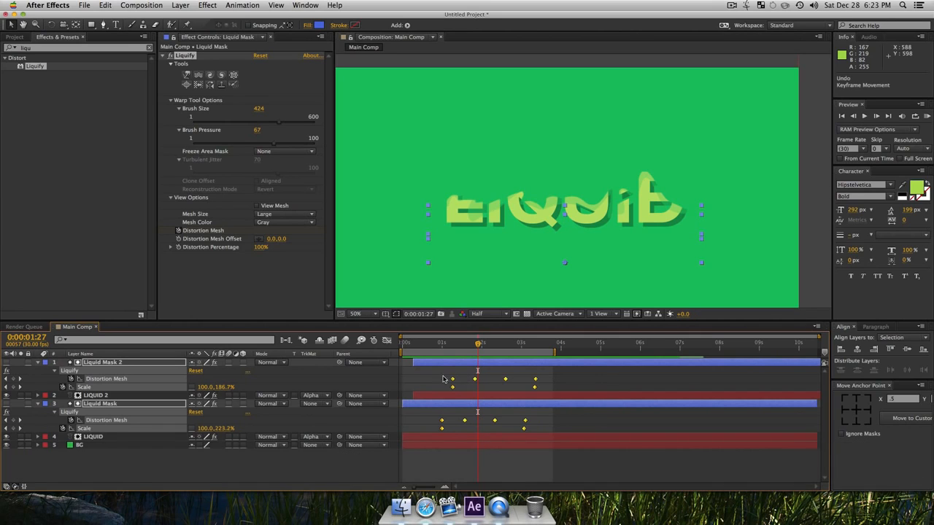
# Stretch both masks' keyframes proportionally until the last one sits just before 6 seconds, and extend the work area end to 0:00:06:13.
pyautogui.moveTo(422, 374); pyautogui.dragTo(566, 433)
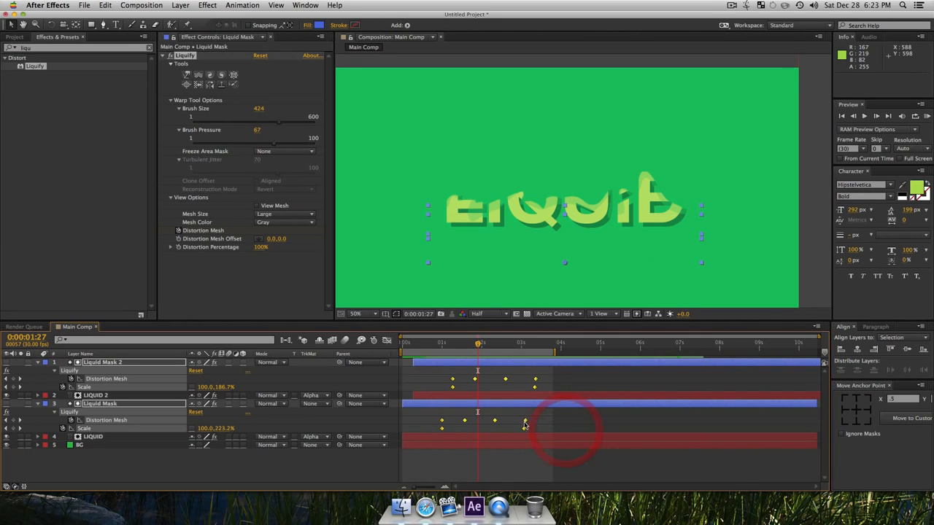
pyautogui.press('alt')
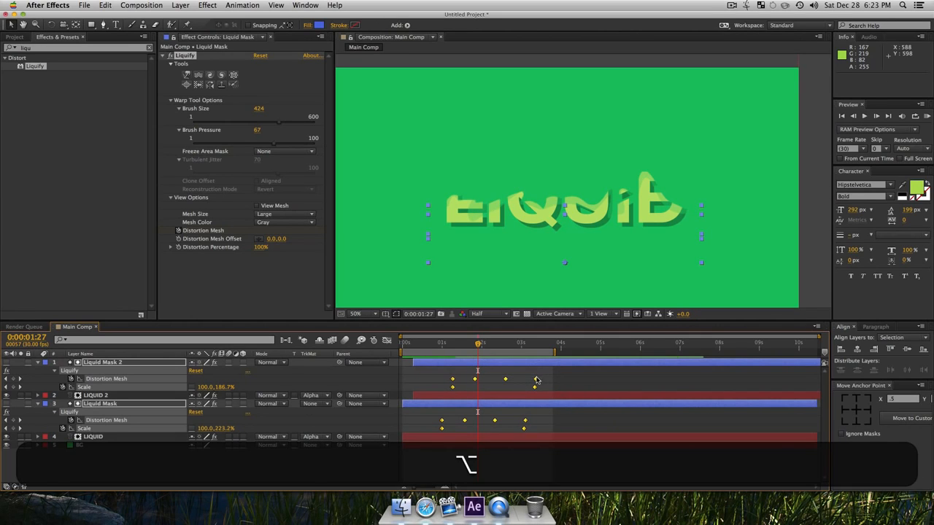
pyautogui.moveTo(536, 380); pyautogui.dragTo(564, 380)
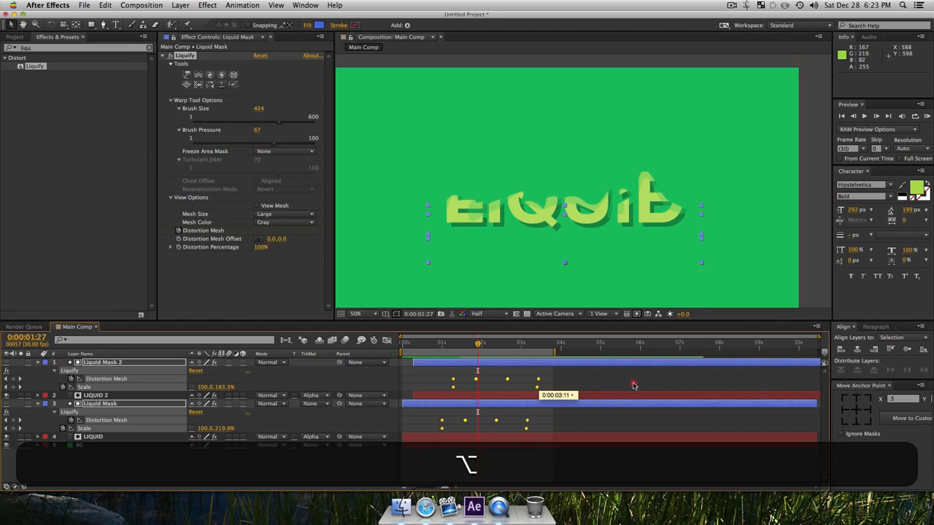
pyautogui.moveTo(645, 385); pyautogui.dragTo(634, 382)
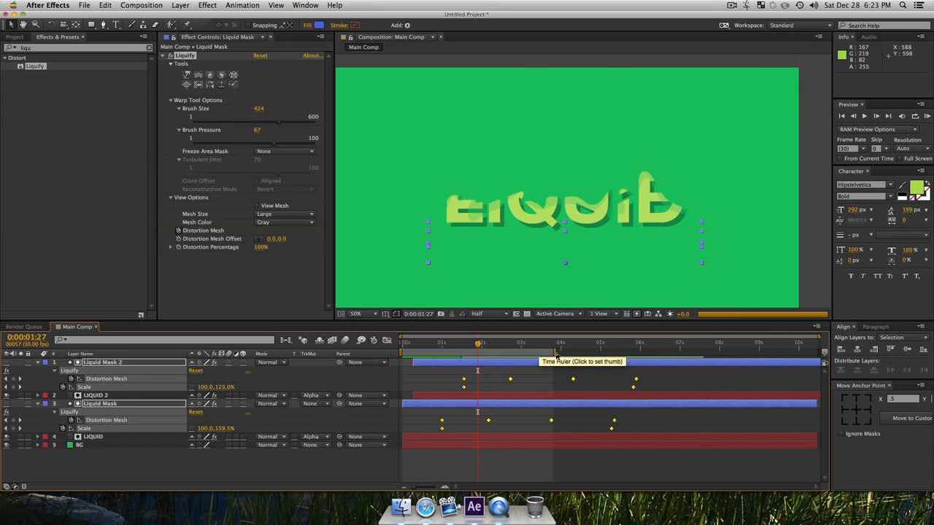
pyautogui.moveTo(555, 353); pyautogui.dragTo(660, 353)
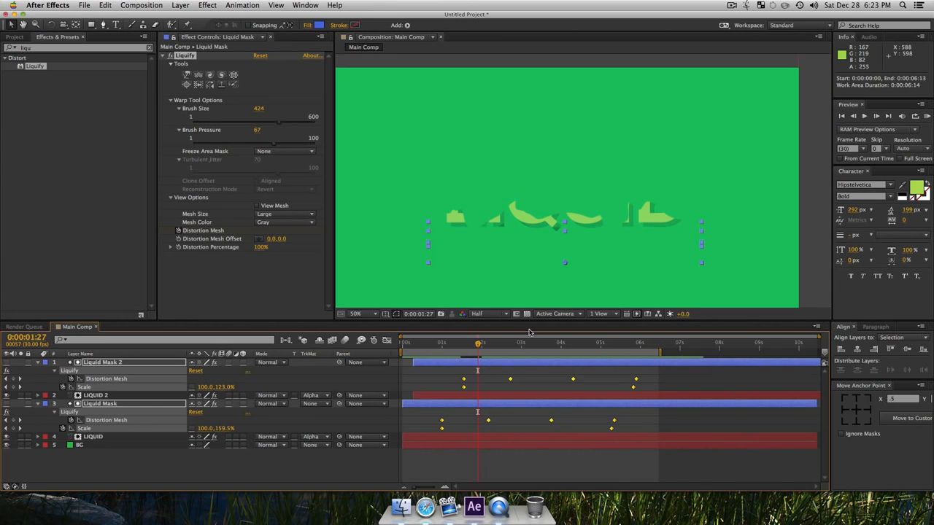
# Preview the slowed-down reveal, and inspect the title at 0:00:03:06 with the whole composition fitted in the viewer.
pyautogui.click(280, 461)
pyautogui.press('0')
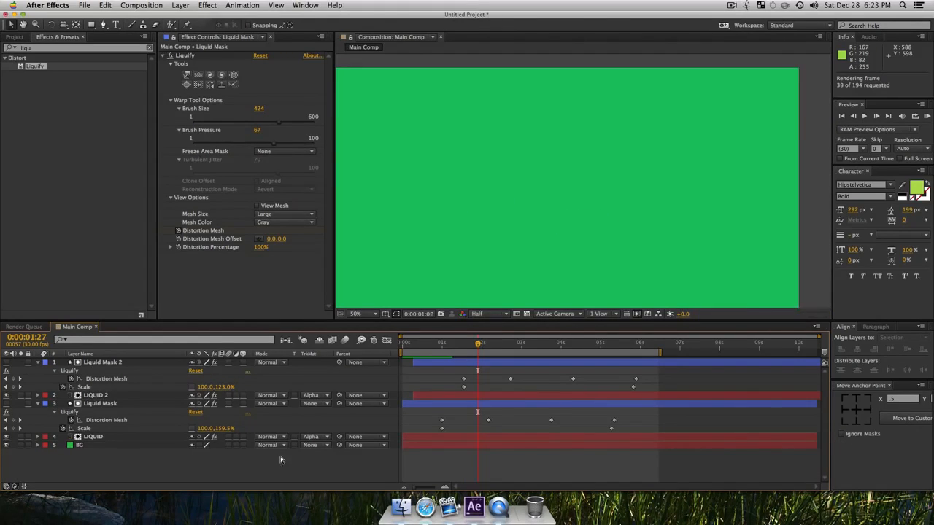
pyautogui.press('space')
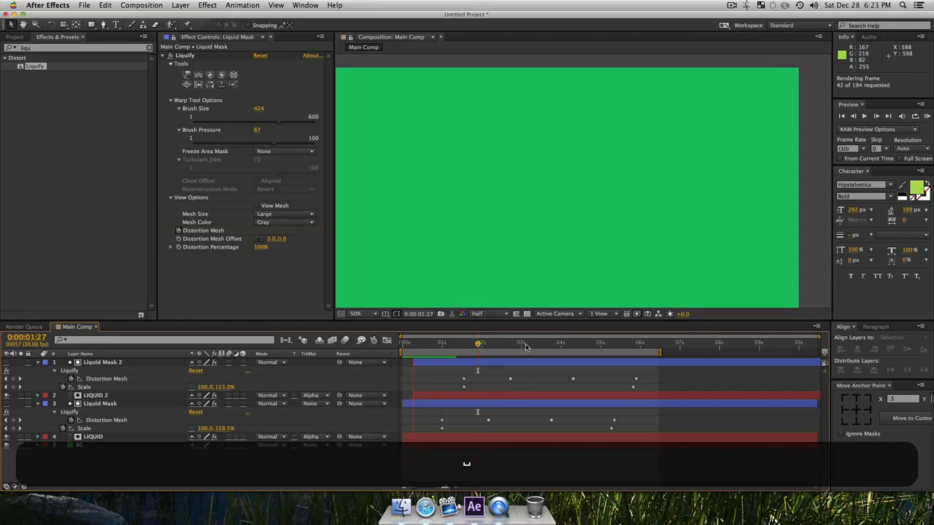
pyautogui.click(529, 346)
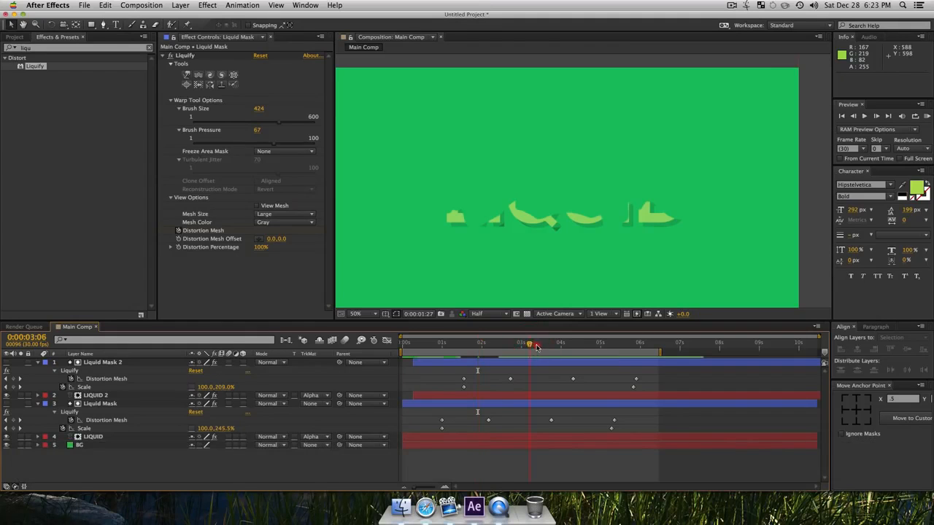
pyautogui.click(534, 346)
pyautogui.hotkey('alt', 'z')
pyautogui.click(567, 208)
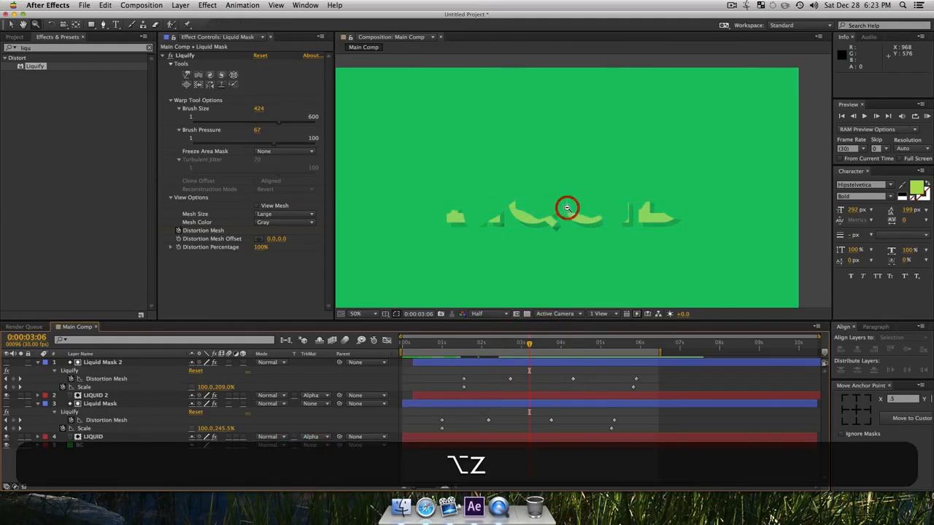
pyautogui.press('v')
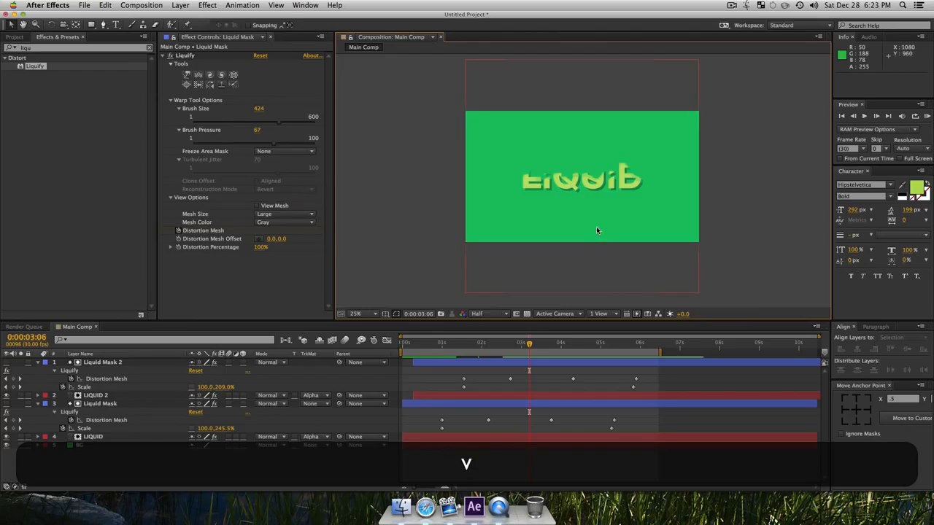
pyautogui.hotkey('shift', '/')
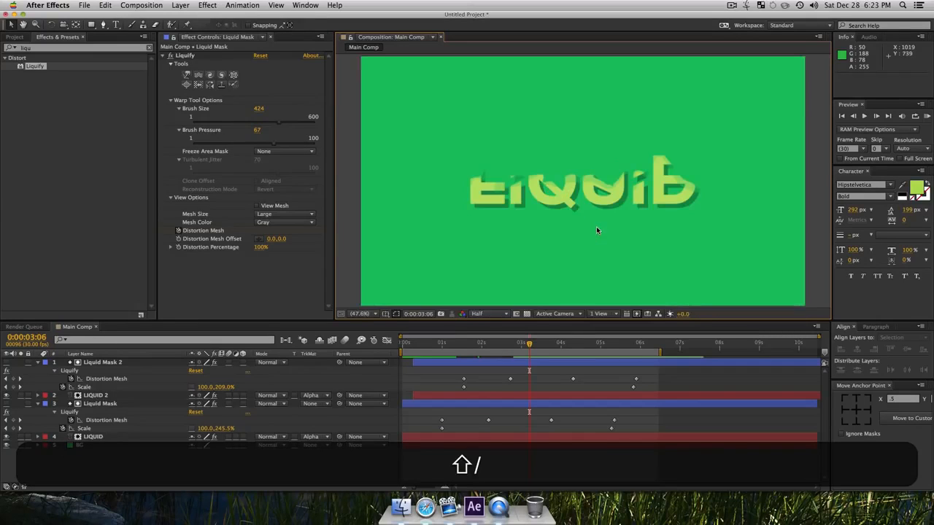
pyautogui.hotkey('shift', 'v')
# Collapse the revealed keyframe properties of all layers and leave no layer selected.
pyautogui.click(338, 462)
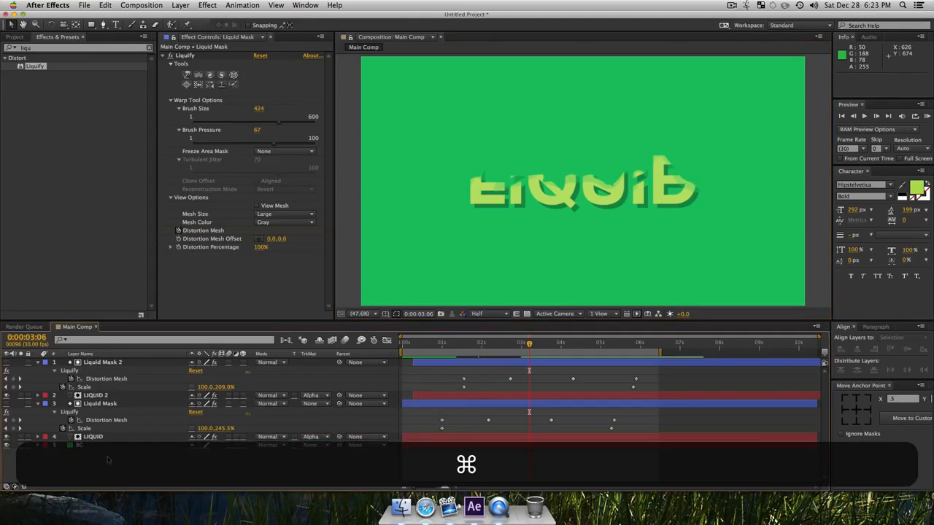
pyautogui.press('super+a')
pyautogui.press('super+u')
pyautogui.click(111, 438)
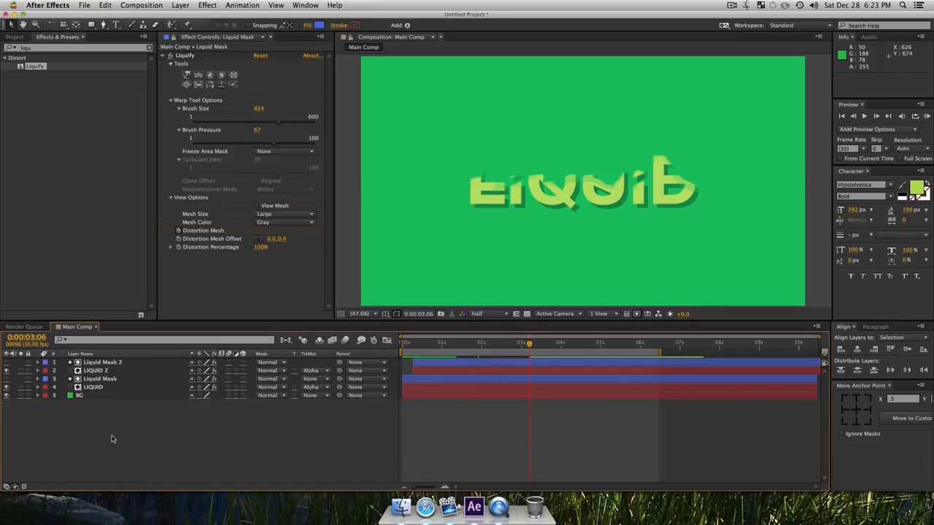
# Hide both title layers with their masks, and turn the visibility of only the LIQUID layer back on.
pyautogui.click(107, 387)
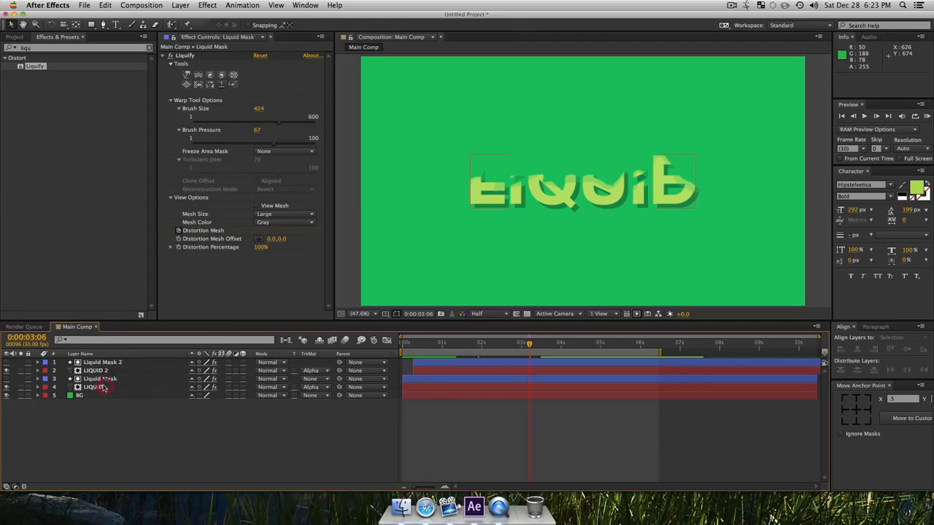
pyautogui.keyDown('shift'); pyautogui.click(99, 363); pyautogui.keyUp('shift')
pyautogui.click(7, 370)
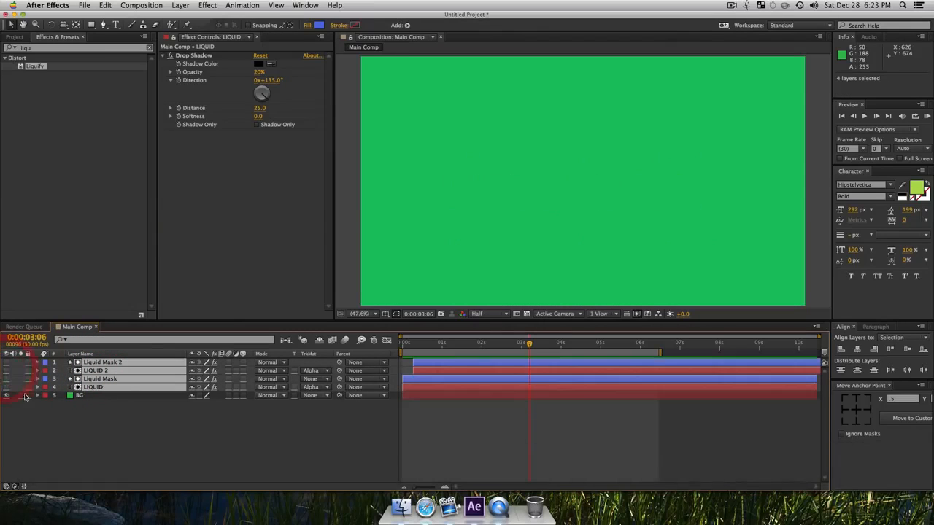
pyautogui.click(121, 434)
pyautogui.moveTo(571, 176)
pyautogui.mouseDown()
pyautogui.moveTo(552, 146)
pyautogui.moveTo(506, 215)
pyautogui.moveTo(523, 146)
pyautogui.moveTo(547, 162)
pyautogui.moveTo(519, 167)
pyautogui.mouseUp()
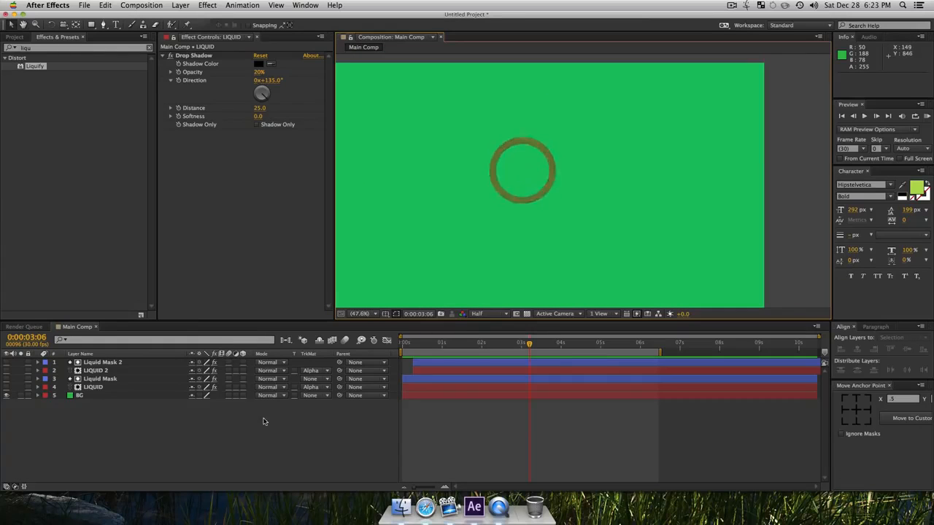
pyautogui.click(263, 421)
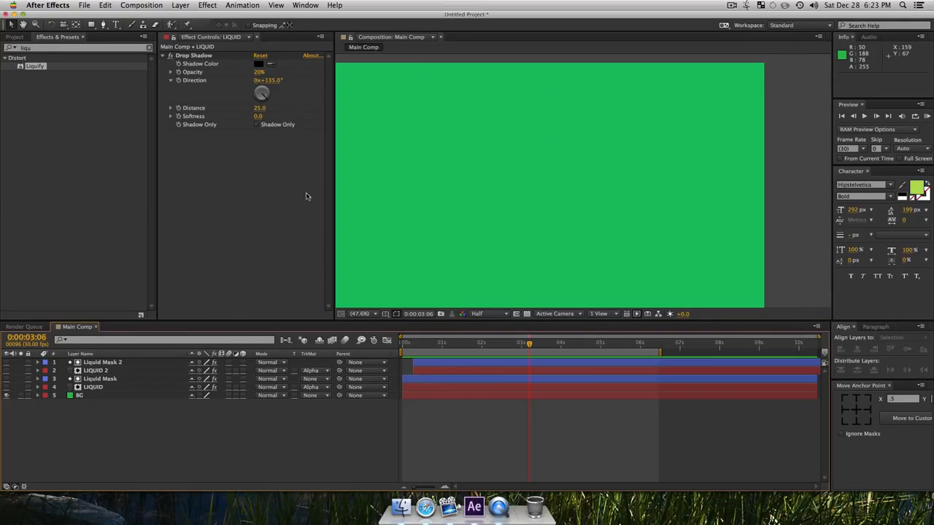
pyautogui.click(6, 387)
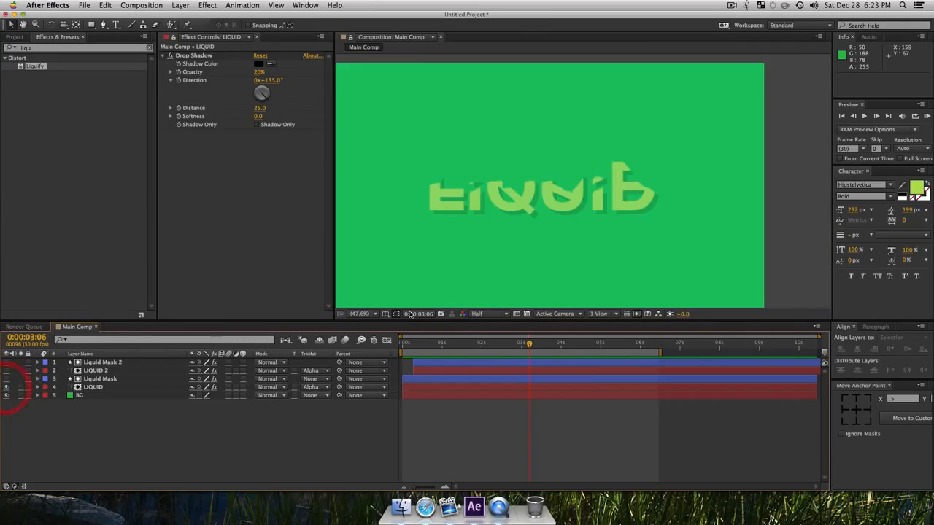
# Magnify the U, I and D letters to 100% and set the current time to 0:00:02:22.
pyautogui.press('space')
pyautogui.moveTo(645, 226); pyautogui.dragTo(558, 233)
pyautogui.press('z')
pyautogui.click(568, 195)
pyautogui.press('space')
pyautogui.press('z')
pyautogui.click(559, 233)
pyautogui.click(517, 182)
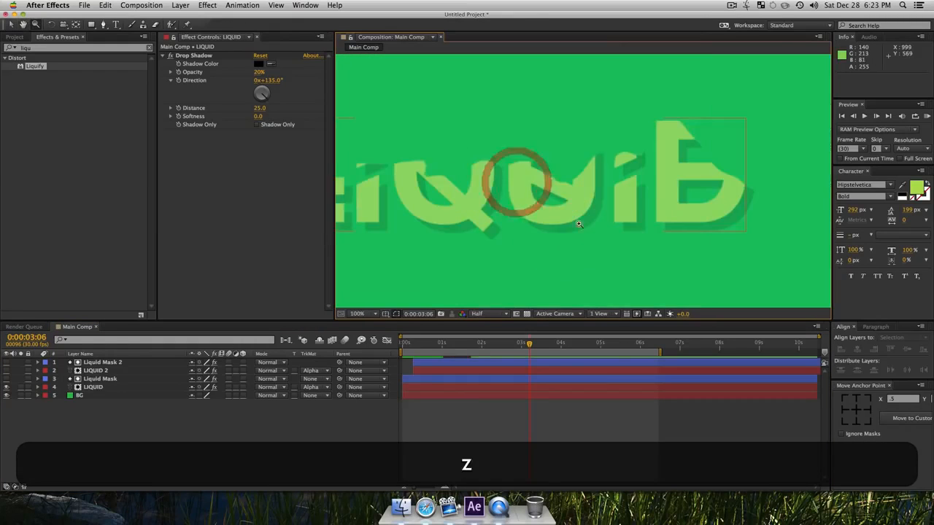
pyautogui.press('space')
pyautogui.moveTo(517, 182); pyautogui.dragTo(469, 225)
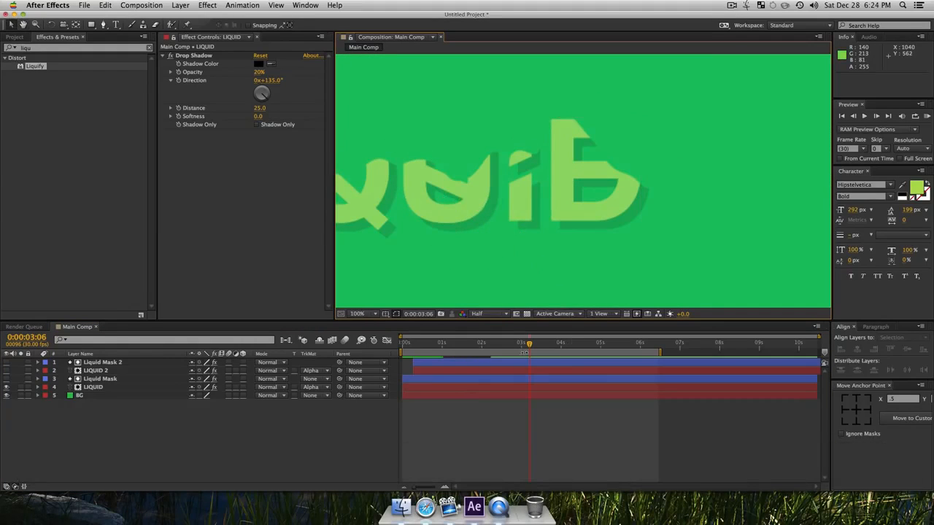
pyautogui.moveTo(515, 348); pyautogui.dragTo(510, 345)
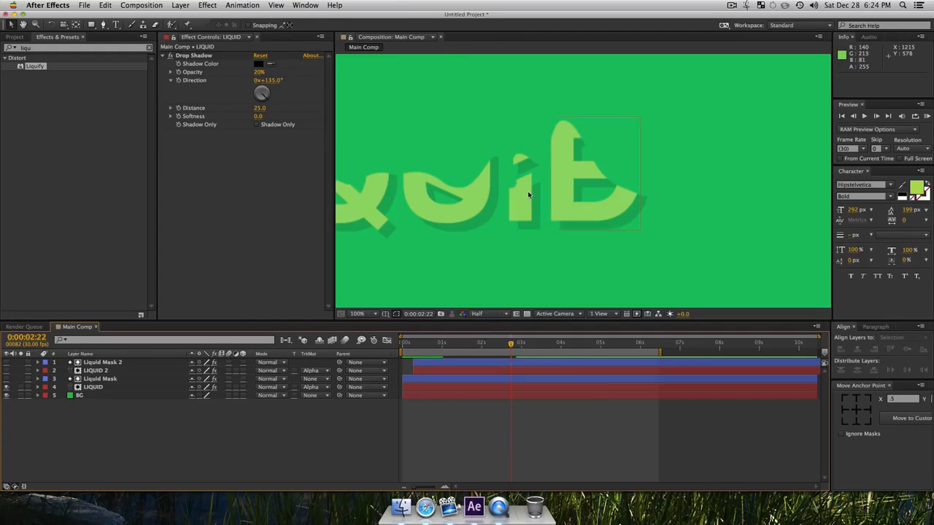
# Draw a closed, curved droplet shape with the Pen tool, hanging from the lower-left corner of the letter D.
pyautogui.click(104, 24)
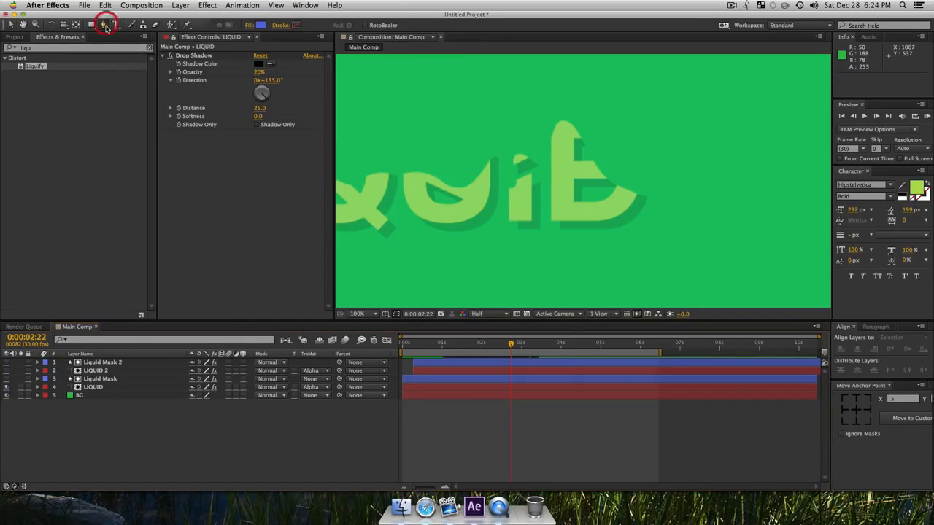
pyautogui.click(552, 217)
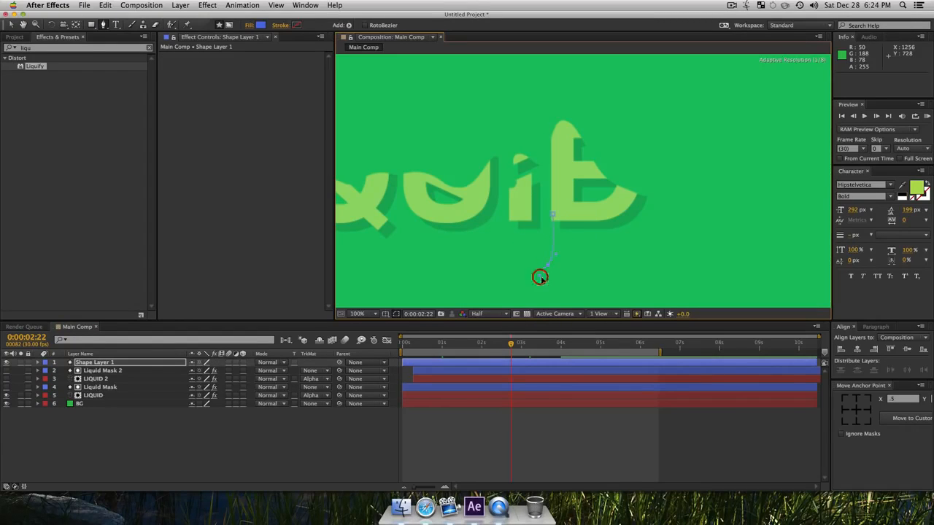
pyautogui.click(540, 275)
pyautogui.click(581, 253)
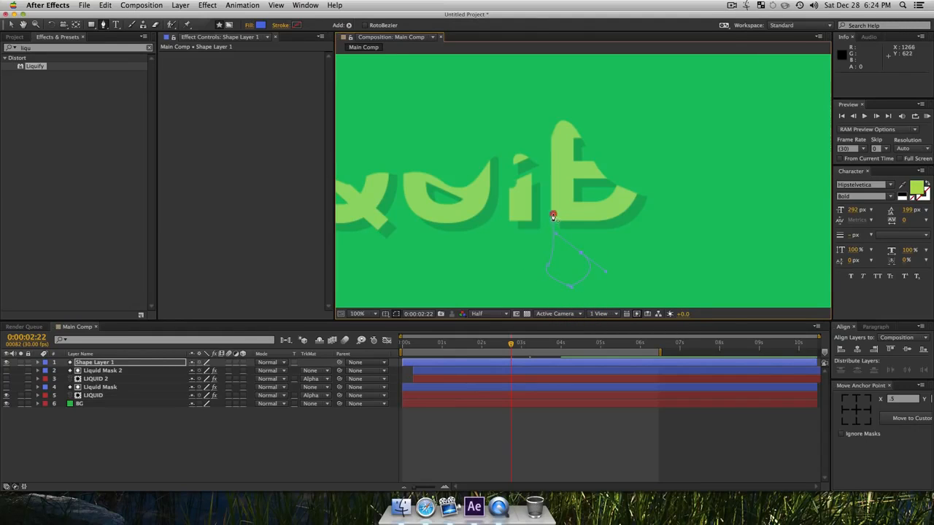
pyautogui.click(550, 185)
pyautogui.press('v')
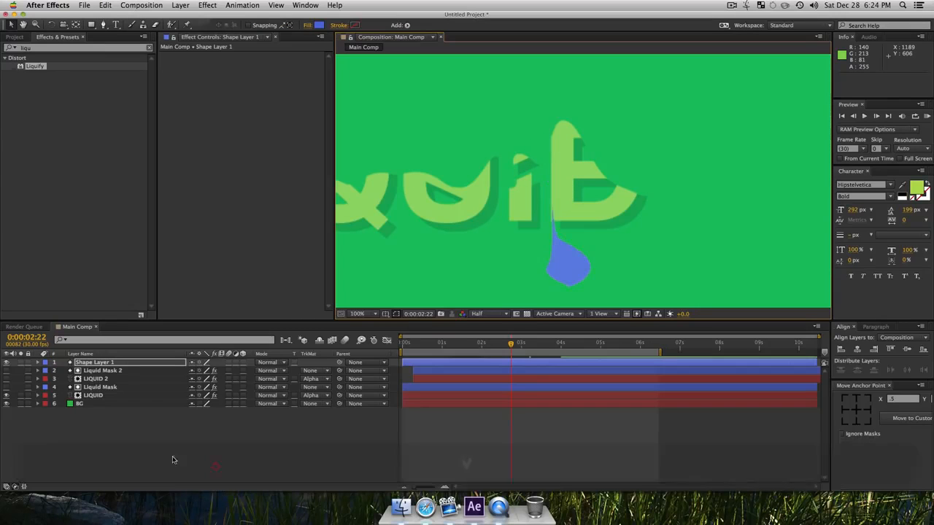
# Hide the LIQUID layer and move the droplet shape layer's anchor point to its top center.
pyautogui.click(173, 445)
pyautogui.click(6, 395)
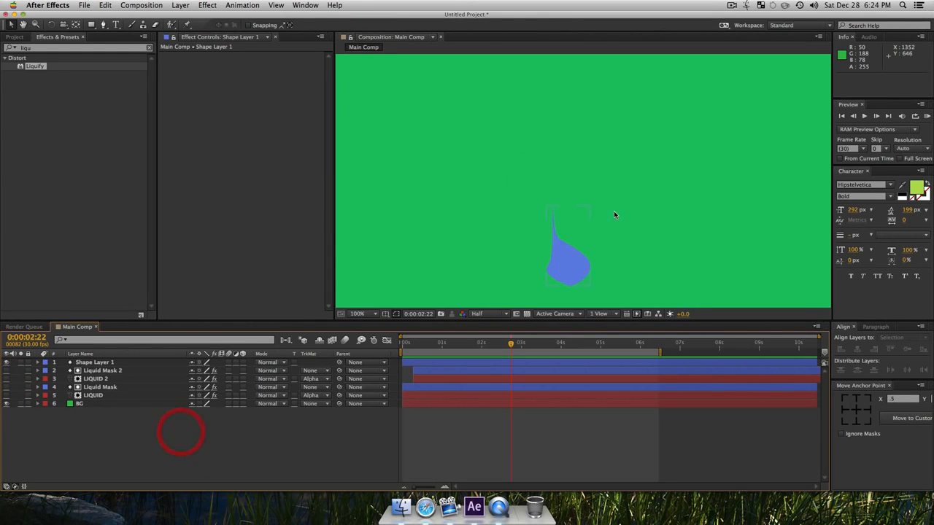
pyautogui.click(577, 264)
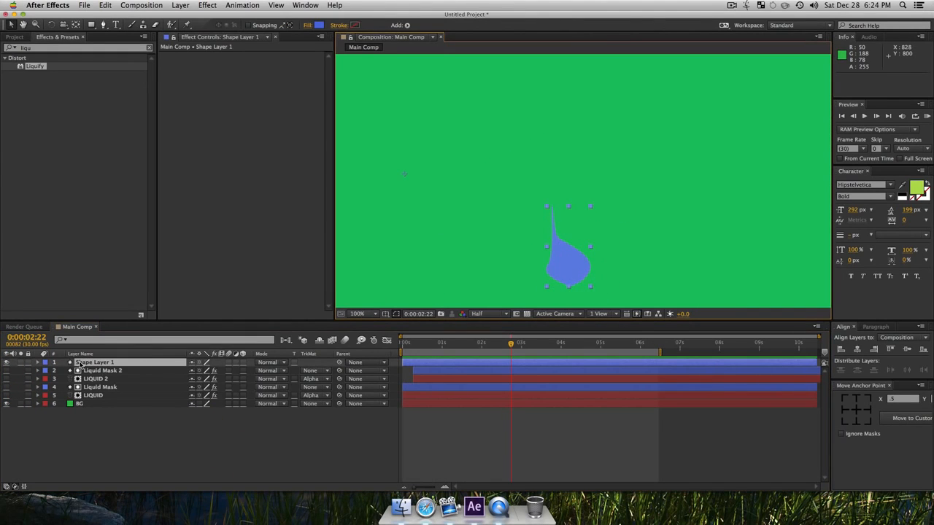
pyautogui.click(854, 398)
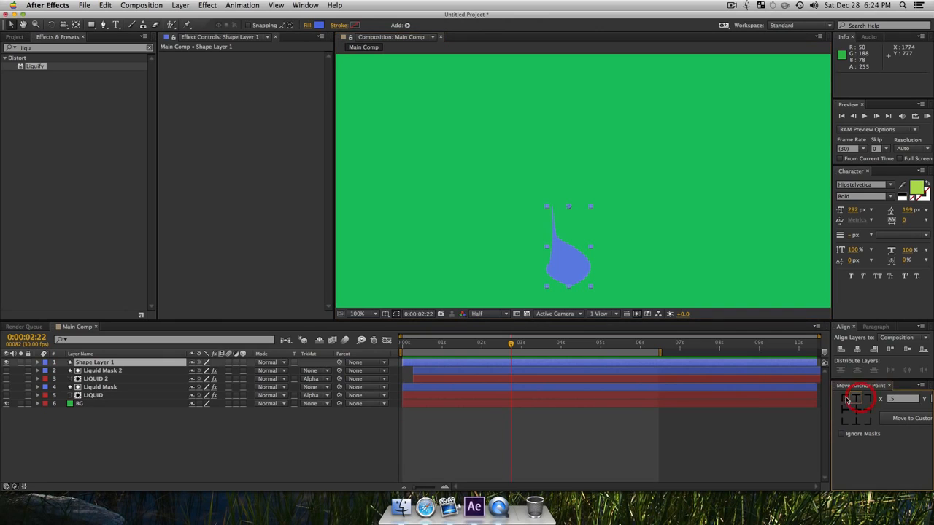
# Expand all properties of the droplet shape layer and rename it Droplet.
pyautogui.click(90, 364)
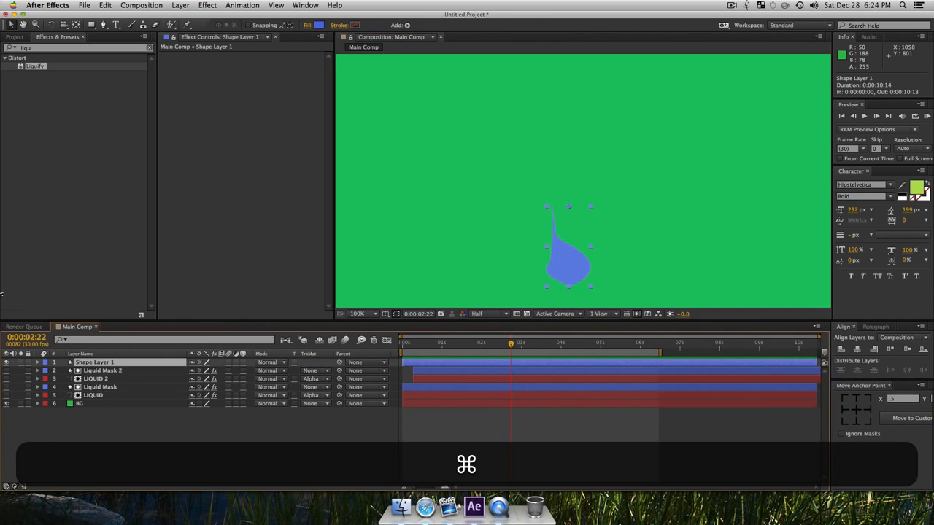
pyautogui.keyDown('super'); pyautogui.click(38, 365); pyautogui.keyUp('super')
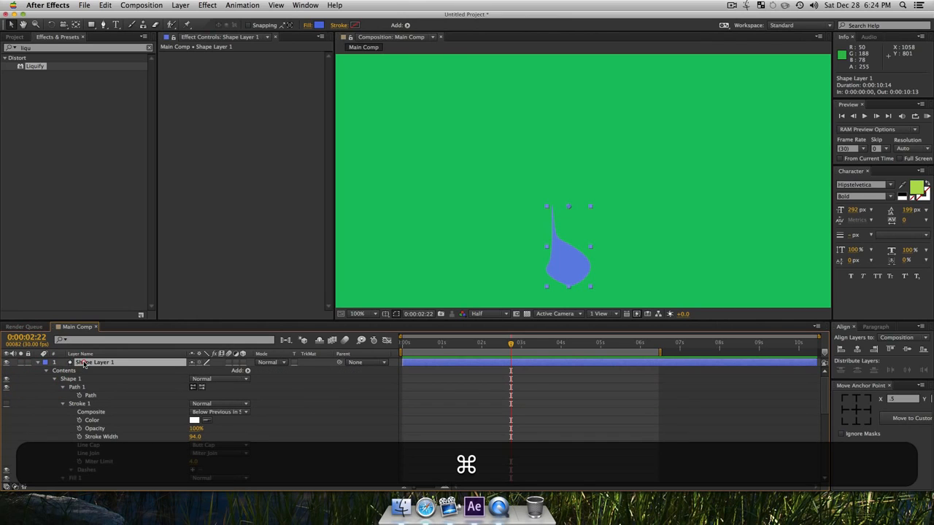
pyautogui.press('Return')
pyautogui.write('Droplet')
pyautogui.press('Return')
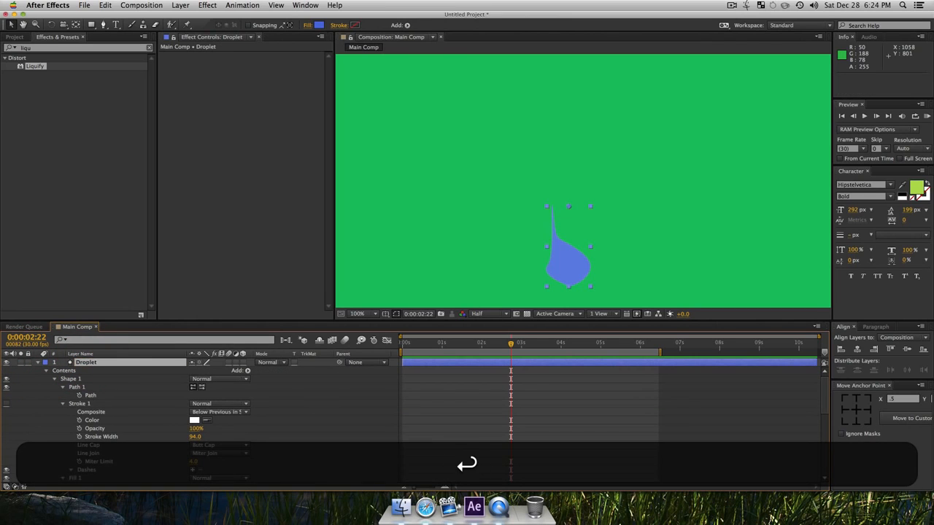
# Reshape the droplet's path by raising its top vertex slightly and widening the narrow neck.
pyautogui.click(90, 396)
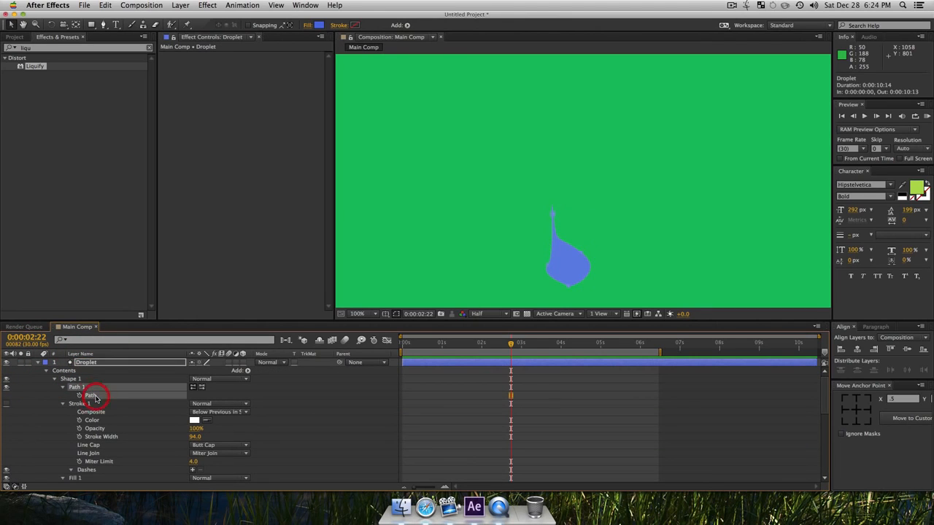
pyautogui.press('v')
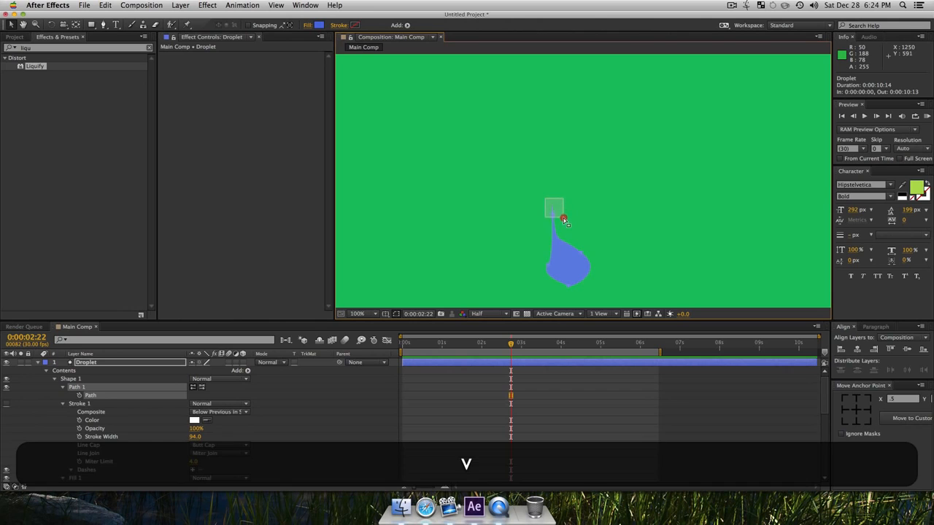
pyautogui.moveTo(552, 211); pyautogui.dragTo(561, 201)
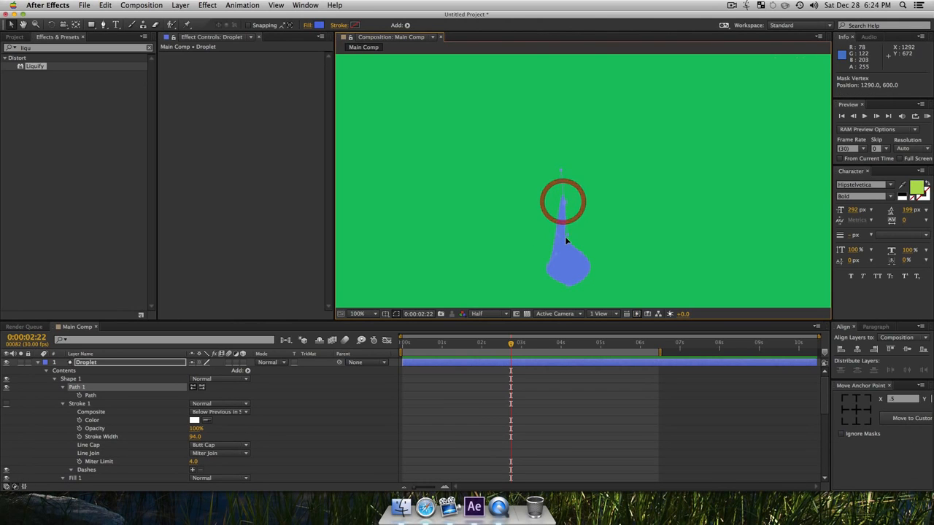
pyautogui.click(568, 236)
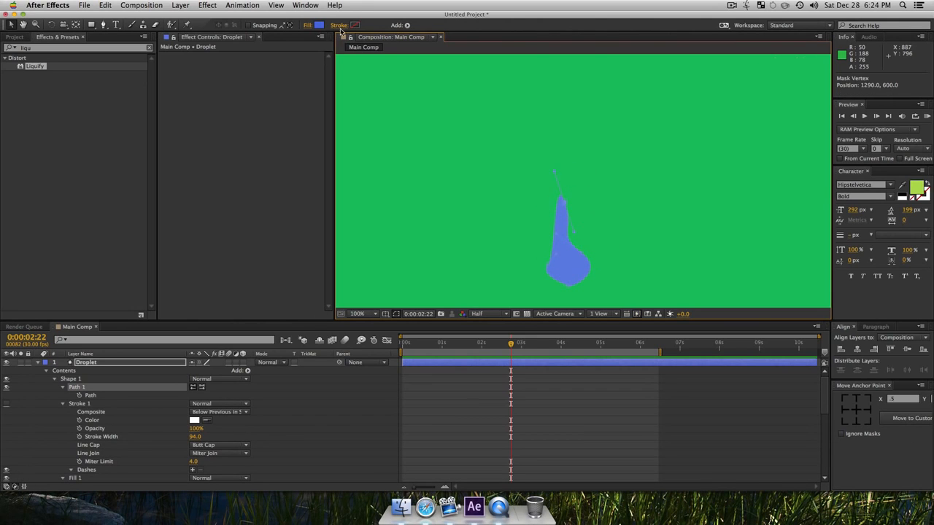
# Change the droplet's fill color to yellow.
pyautogui.click(319, 26)
pyautogui.moveTo(448, 162)
pyautogui.mouseDown()
pyautogui.moveTo(438, 159)
pyautogui.moveTo(425, 123)
pyautogui.moveTo(456, 139)
pyautogui.mouseUp()
pyautogui.moveTo(513, 172); pyautogui.dragTo(513, 193)
pyautogui.click(467, 109)
pyautogui.click(590, 92)
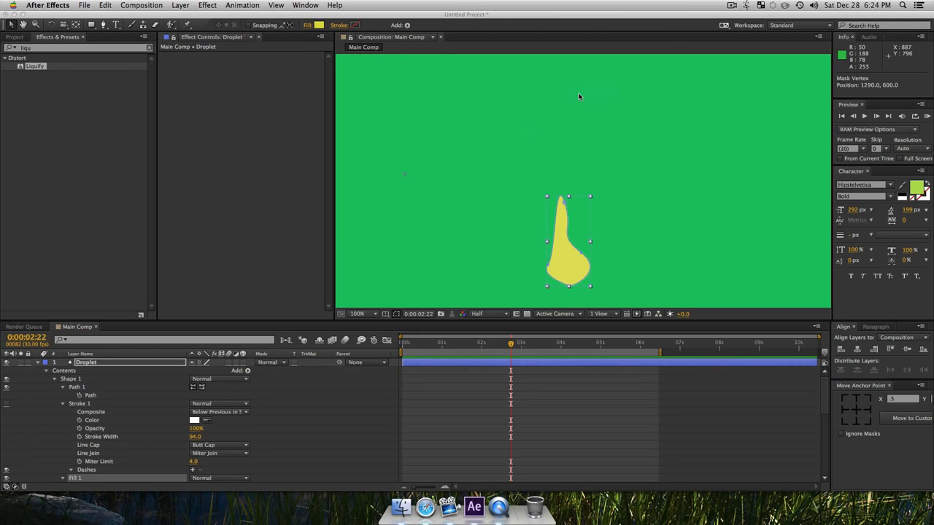
# Select the Droplet layer's path and pull out curve handles on its top vertex to round the tip.
pyautogui.click(90, 388)
pyautogui.click(92, 396)
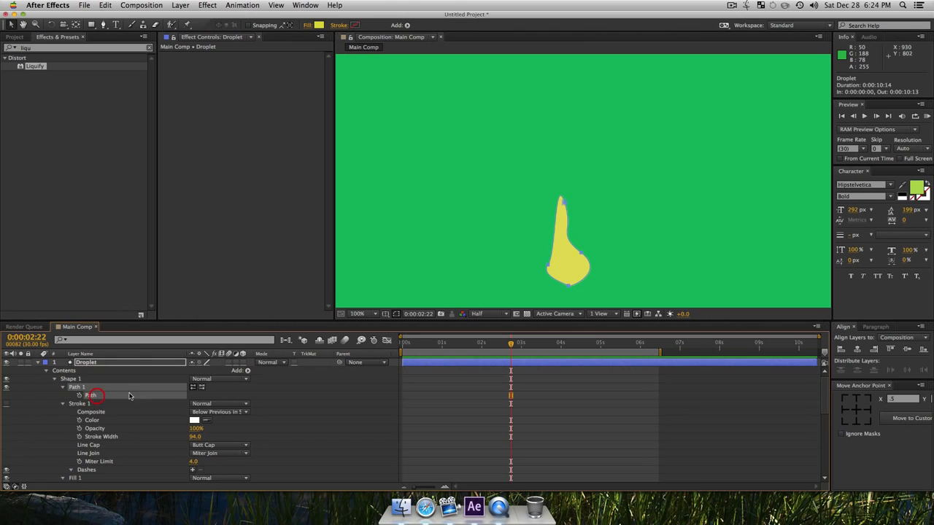
pyautogui.moveTo(593, 209); pyautogui.dragTo(552, 223)
pyautogui.click(562, 197)
pyautogui.moveTo(572, 168); pyautogui.dragTo(570, 175)
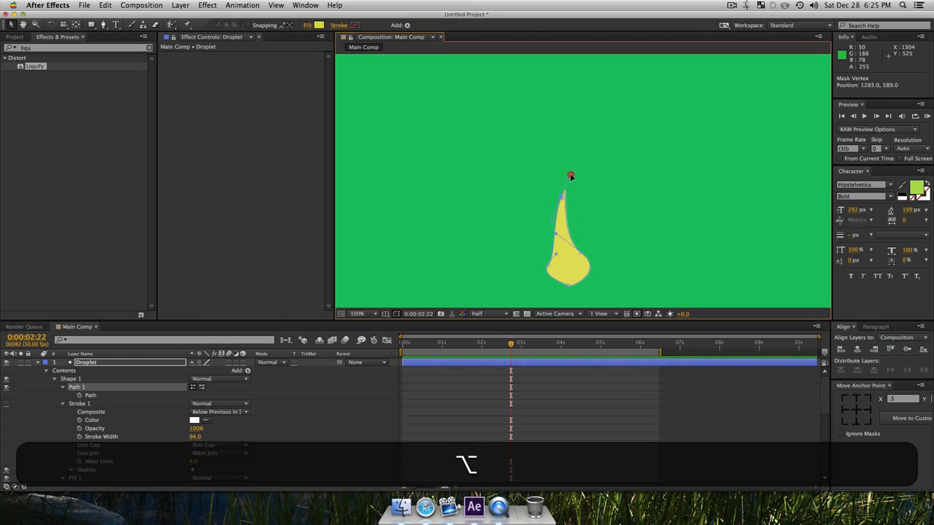
pyautogui.click(561, 196)
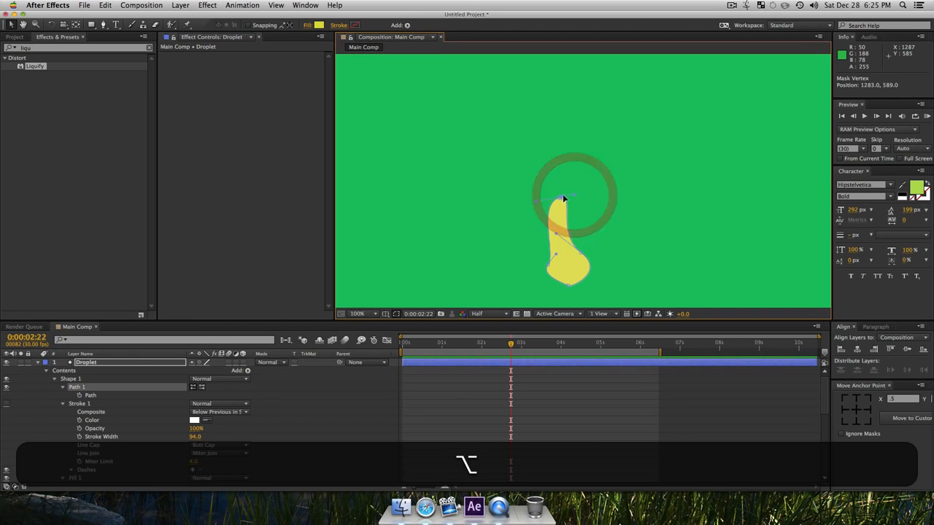
pyautogui.press('alt+super+z')
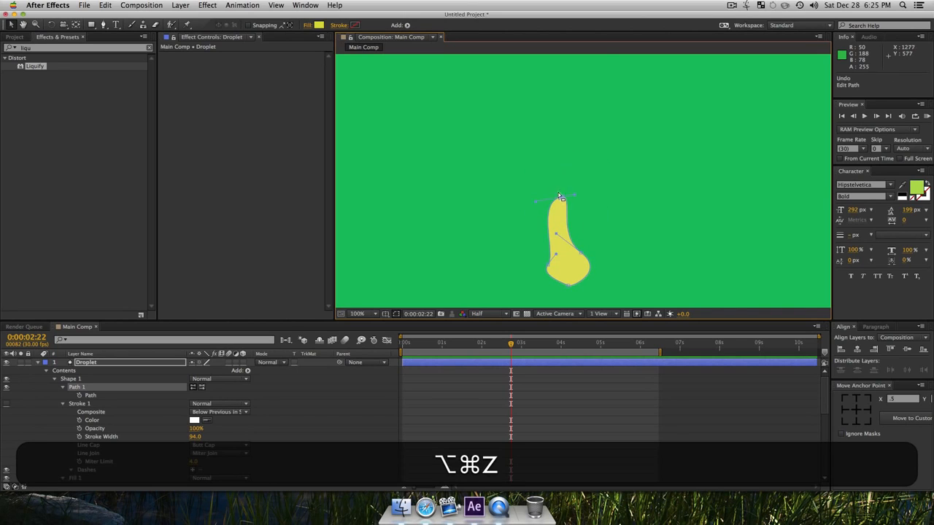
# Raise the droplet's top vertex slightly and shorten its curve handles to form a narrow tip.
pyautogui.click(572, 195)
pyautogui.press('super')
pyautogui.moveTo(572, 195); pyautogui.dragTo(585, 245)
pyautogui.press('alt+super+z')
pyautogui.moveTo(544, 184)
pyautogui.mouseDown()
pyautogui.moveTo(574, 209)
pyautogui.moveTo(552, 178)
pyautogui.moveTo(549, 190)
pyautogui.moveTo(539, 175)
pyautogui.moveTo(541, 200)
pyautogui.mouseUp()
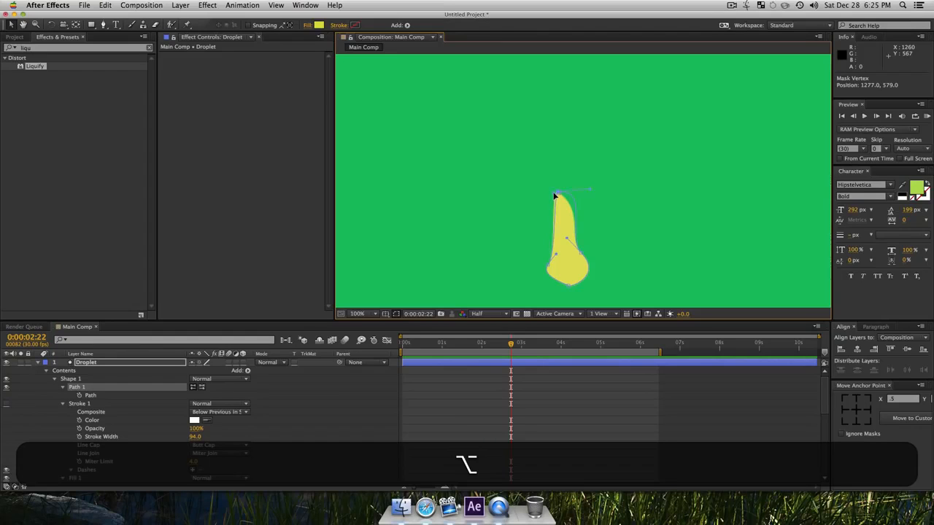
pyautogui.moveTo(553, 194)
pyautogui.mouseDown()
pyautogui.moveTo(593, 194)
pyautogui.moveTo(563, 193)
pyautogui.mouseUp()
pyautogui.keyDown('alt'); pyautogui.click(552, 247); pyautogui.keyUp('alt')
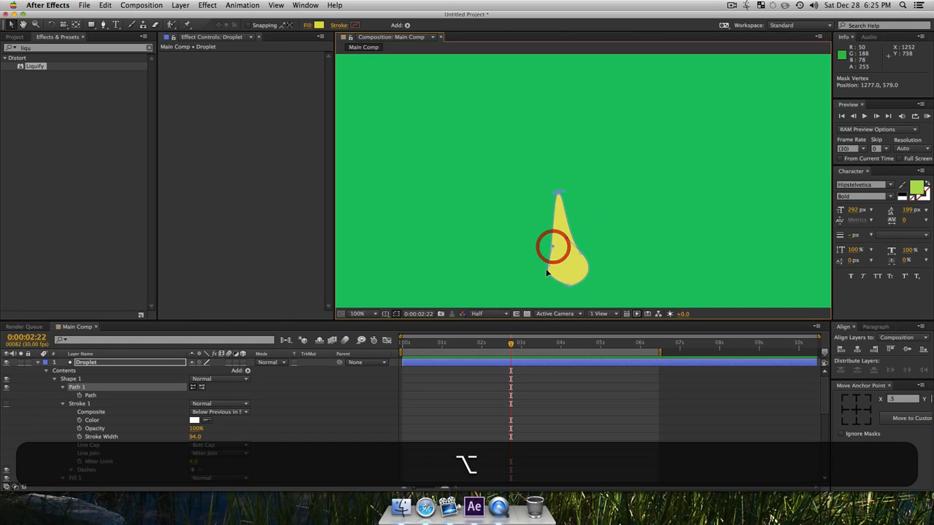
# Reposition the droplet's side and bottom vertices and adjust their handles to form an even, rounded bulb.
pyautogui.moveTo(547, 272)
pyautogui.mouseDown()
pyautogui.moveTo(544, 255)
pyautogui.moveTo(550, 261)
pyautogui.mouseUp()
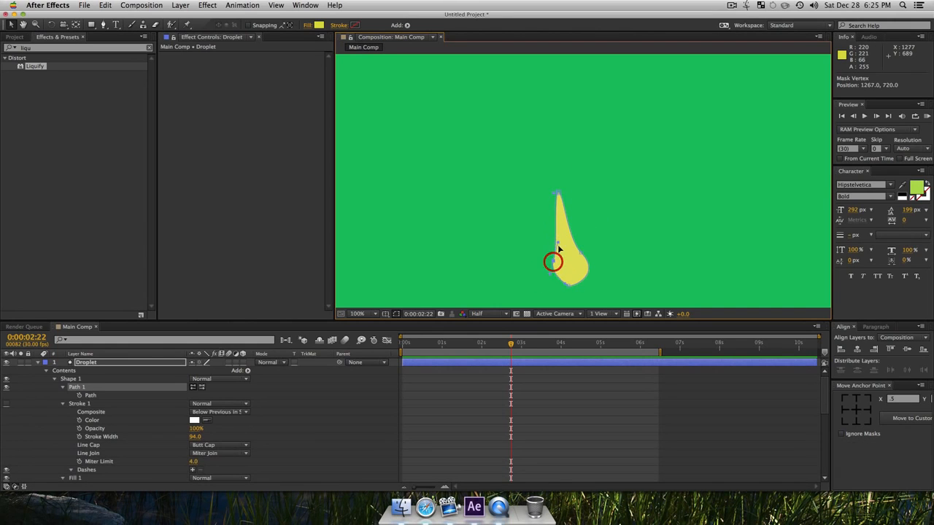
pyautogui.press('super+z')
pyautogui.press('super+z')
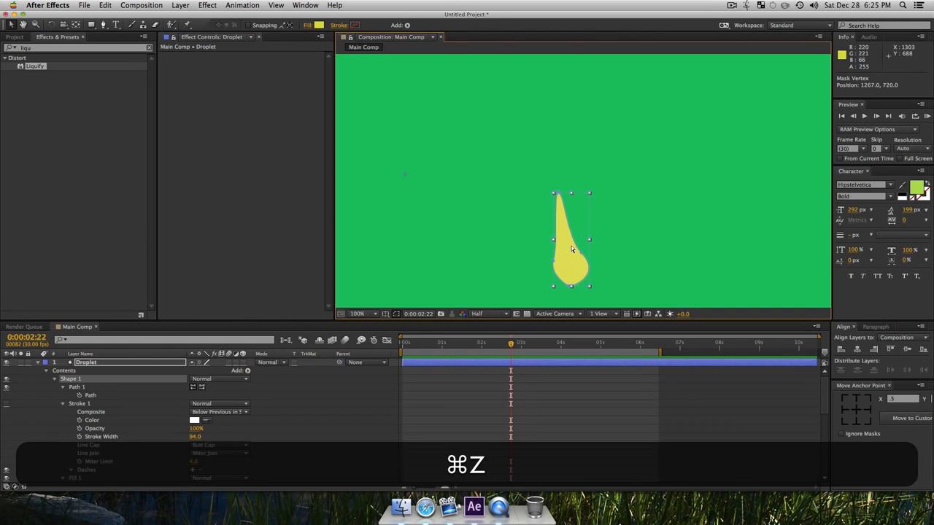
pyautogui.keyDown('alt'); pyautogui.click(562, 250); pyautogui.keyUp('alt')
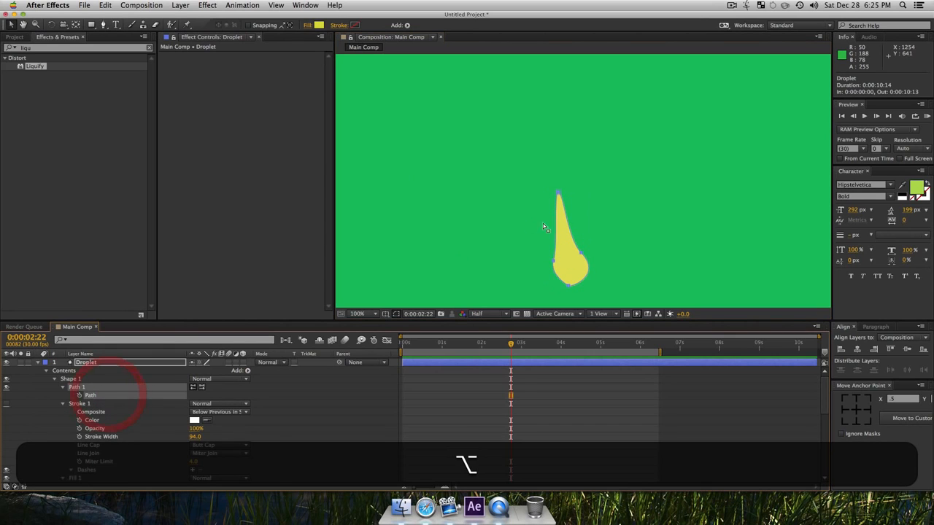
pyautogui.moveTo(534, 256); pyautogui.dragTo(574, 256)
pyautogui.click(570, 285)
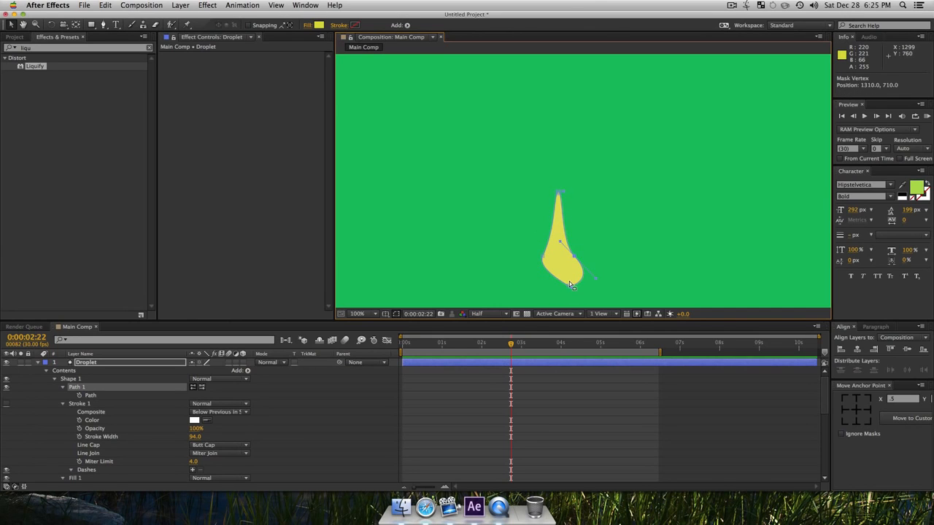
pyautogui.keyDown('alt'); pyautogui.click(548, 282); pyautogui.keyUp('alt')
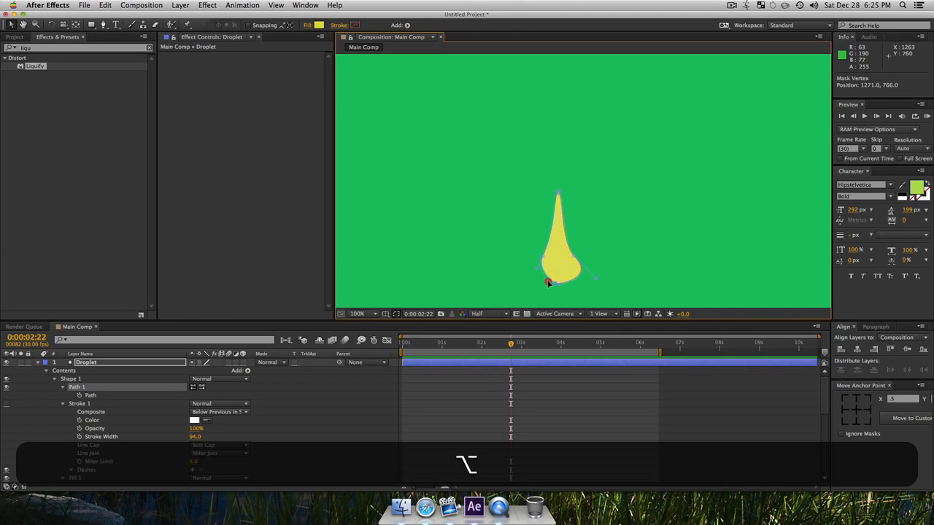
pyautogui.moveTo(544, 283); pyautogui.dragTo(569, 251)
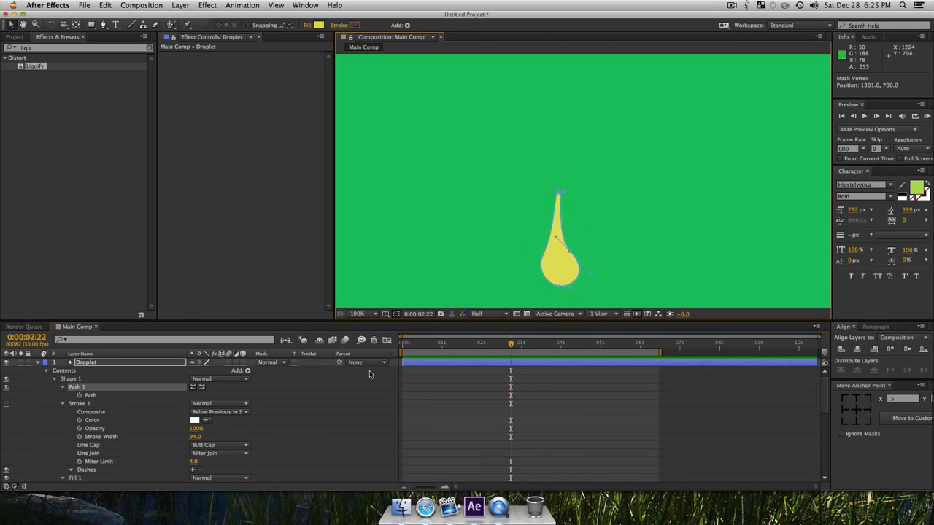
# Turn on keyframing for the Droplet layer's Path and Position at 0:00:02:22.
pyautogui.click(78, 394)
pyautogui.press('space')
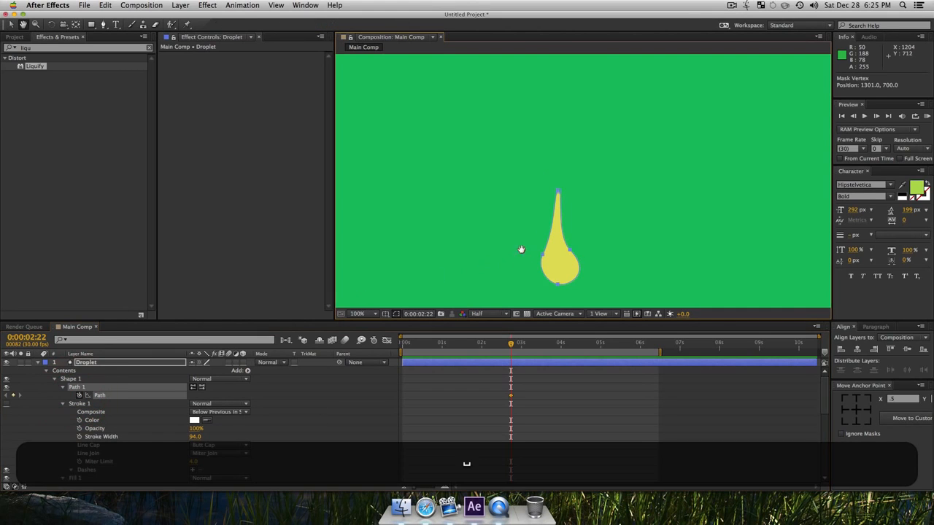
pyautogui.moveTo(521, 250); pyautogui.dragTo(496, 93)
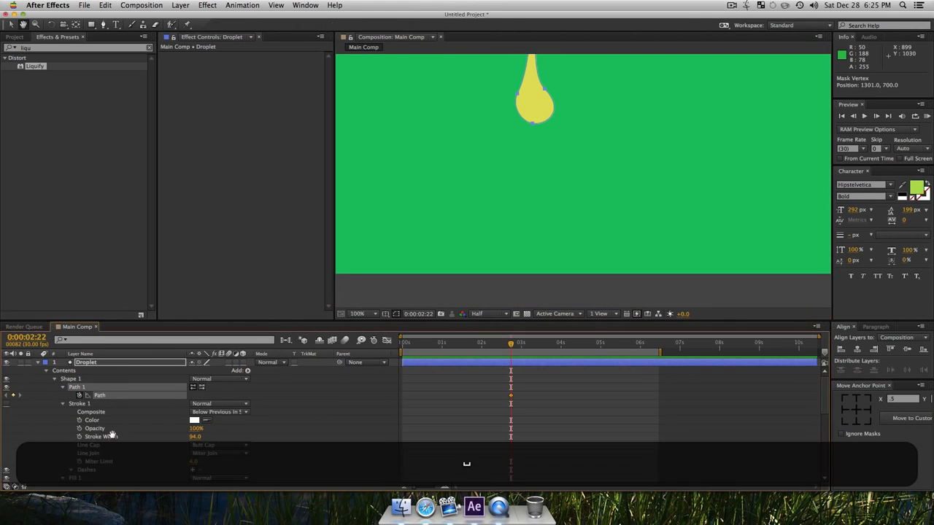
pyautogui.scroll(-6, 66, 443)
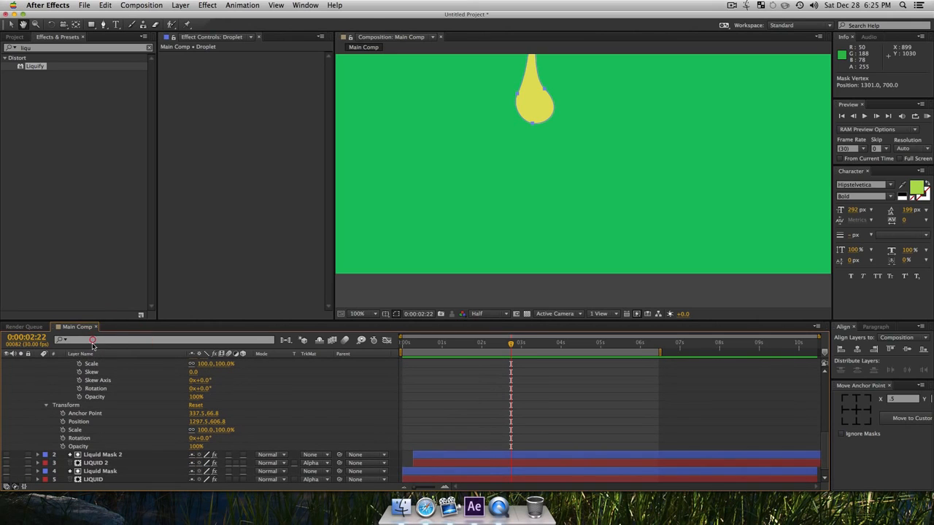
pyautogui.click(63, 422)
# Move the droplet straight down 188 px to position 1297.5, 794.8.
pyautogui.scroll(5, 196, 385)
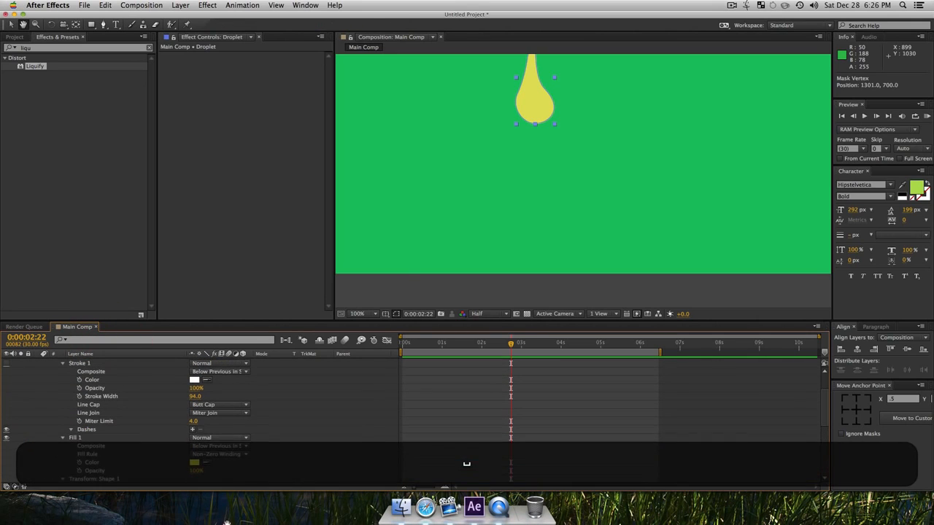
pyautogui.moveTo(530, 122); pyautogui.dragTo(525, 200)
pyautogui.press('space')
pyautogui.moveTo(492, 421); pyautogui.dragTo(473, 494)
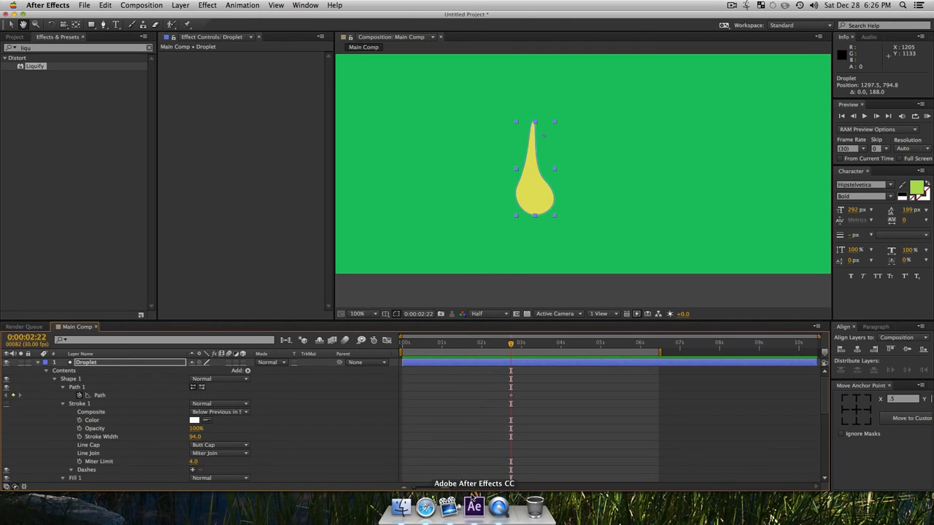
# Show only the Droplet layer's keyframed properties and move its Position keyframe to 0:00:04:02.
pyautogui.click(86, 363)
pyautogui.press('u')
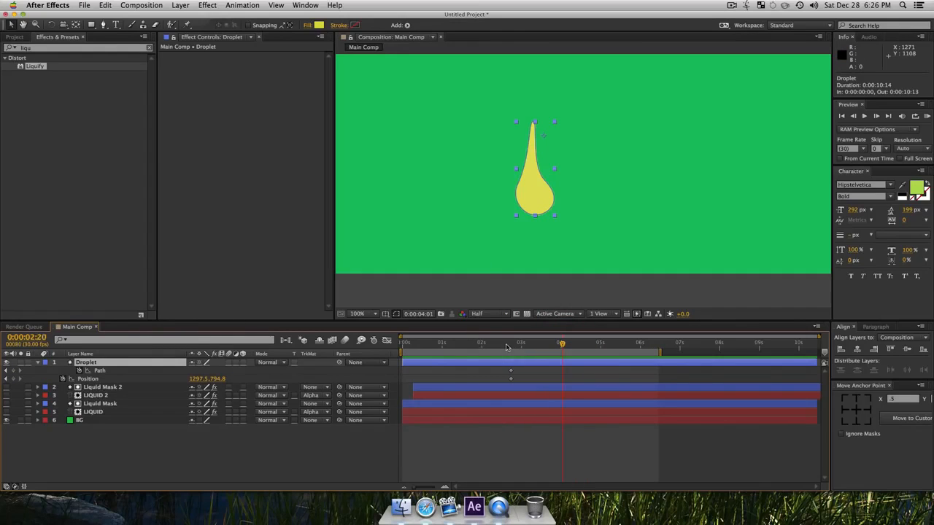
pyautogui.click(574, 353)
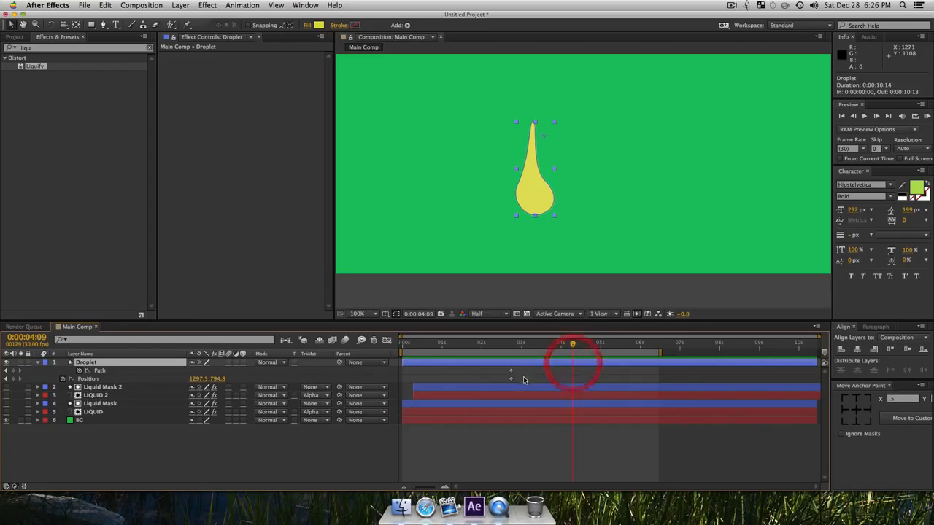
pyautogui.moveTo(511, 378); pyautogui.dragTo(563, 379)
pyautogui.moveTo(520, 343); pyautogui.dragTo(513, 348)
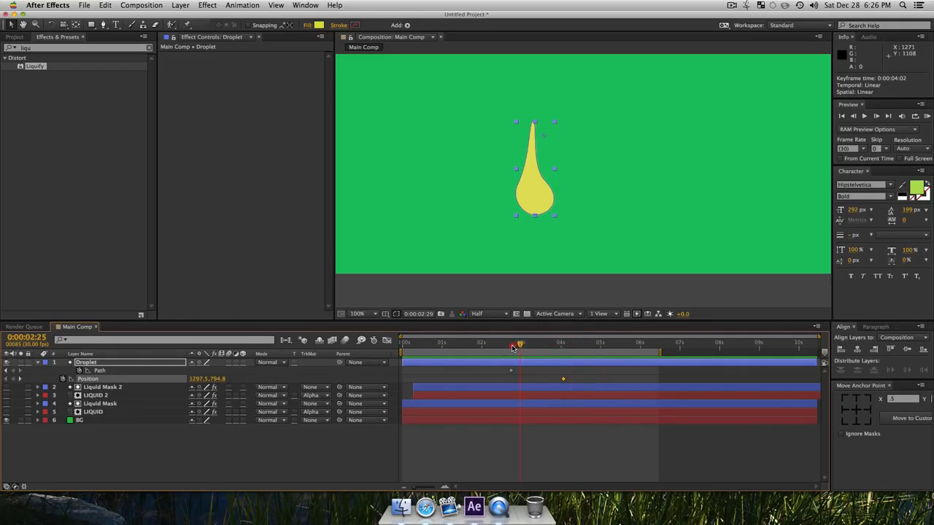
# At 0:00:02:22, move the droplet straight up 212 px to position 1297.5, 582.8 and preview the fall.
pyautogui.press('space')
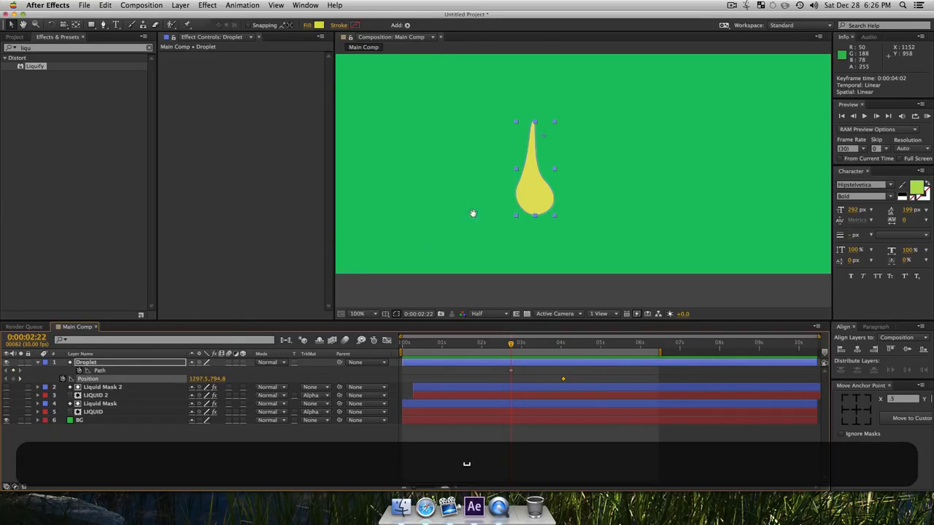
pyautogui.moveTo(473, 213); pyautogui.dragTo(457, 269)
pyautogui.moveTo(512, 227); pyautogui.dragTo(514, 208)
pyautogui.press('space')
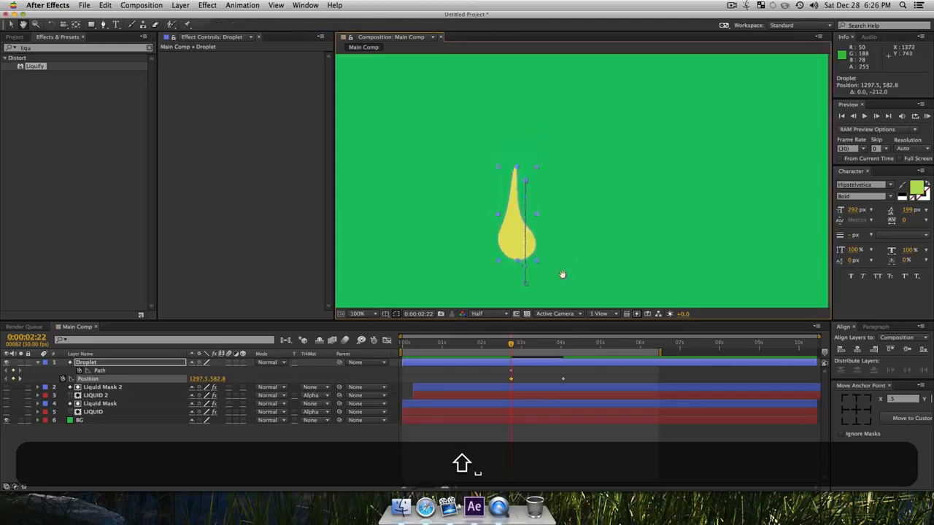
pyautogui.press('space')
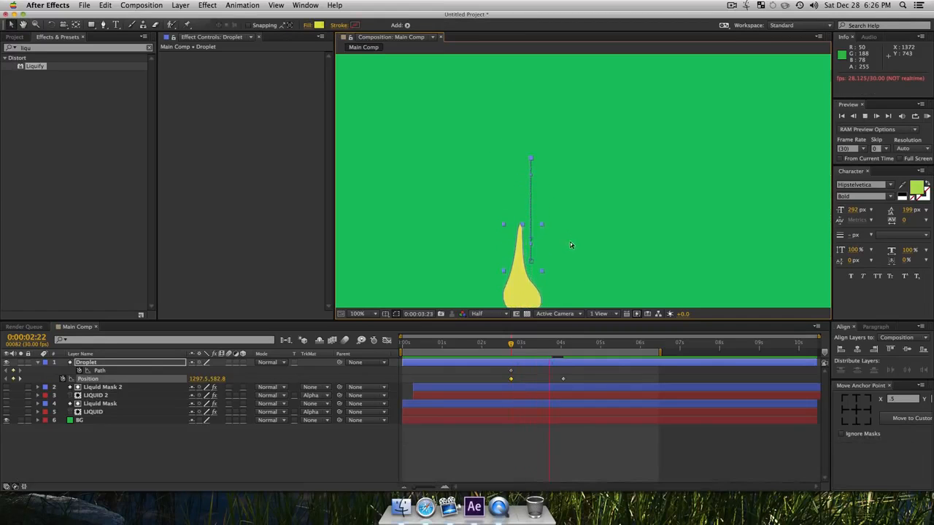
# Apply Easy Ease to both Position keyframes of the droplet and preview the motion.
pyautogui.moveTo(574, 380); pyautogui.dragTo(487, 385)
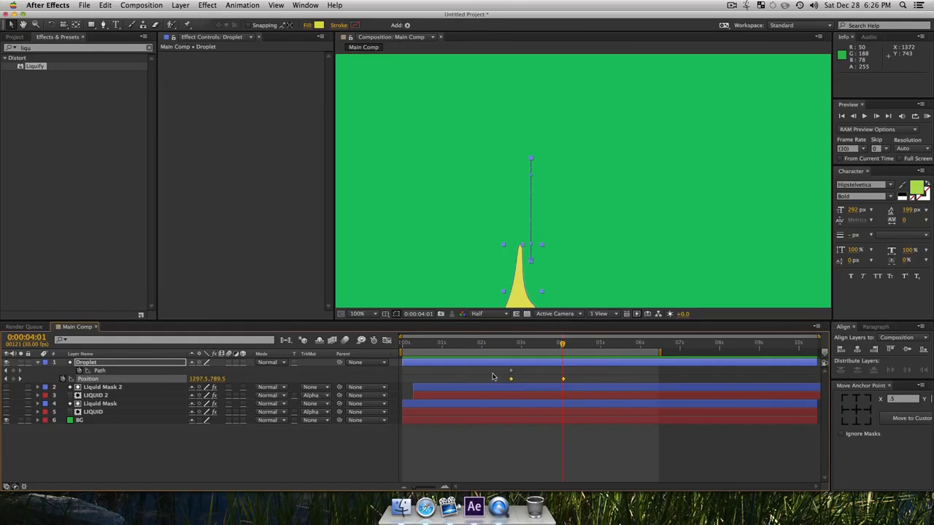
pyautogui.press('F9')
pyautogui.moveTo(541, 347); pyautogui.dragTo(503, 348)
pyautogui.press('space')
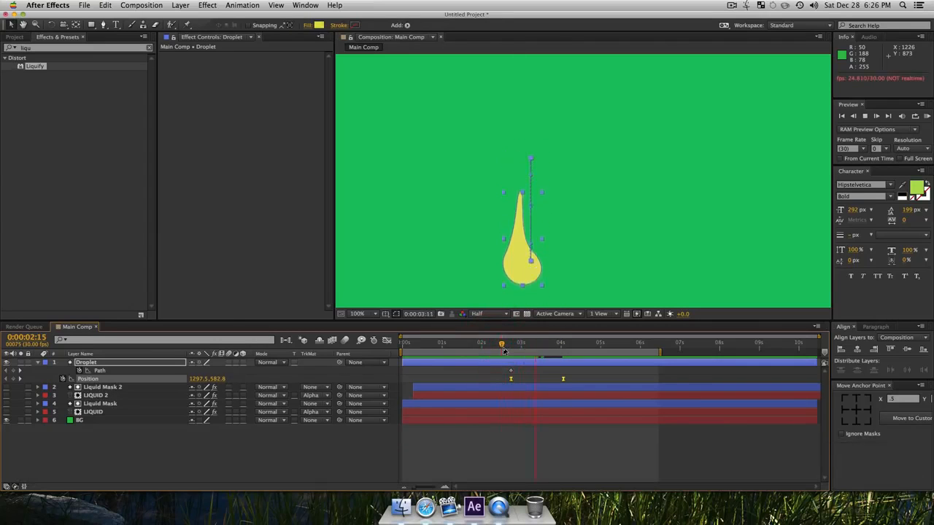
pyautogui.press('space')
# At 0:00:03:10, keyframe the droplet's path with a long, thin neck and a bulb stretched downward.
pyautogui.press('space')
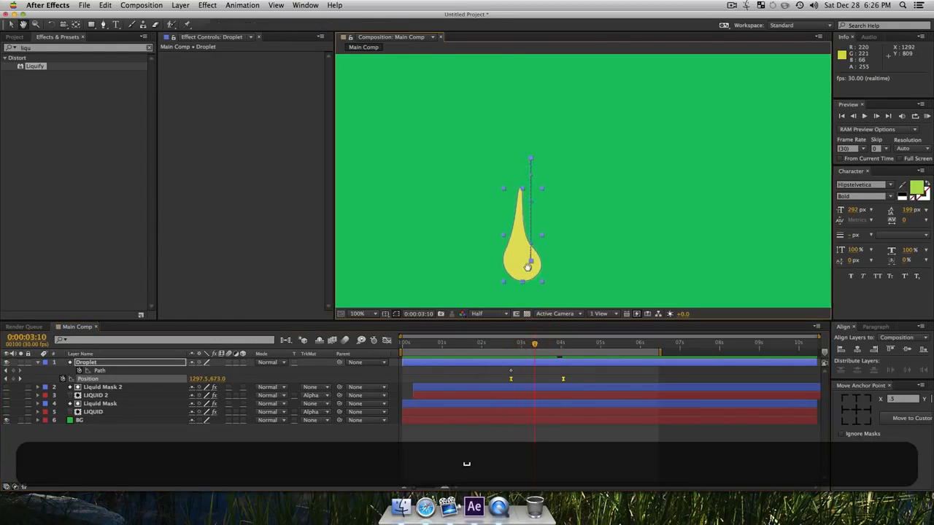
pyautogui.moveTo(527, 267); pyautogui.dragTo(535, 174)
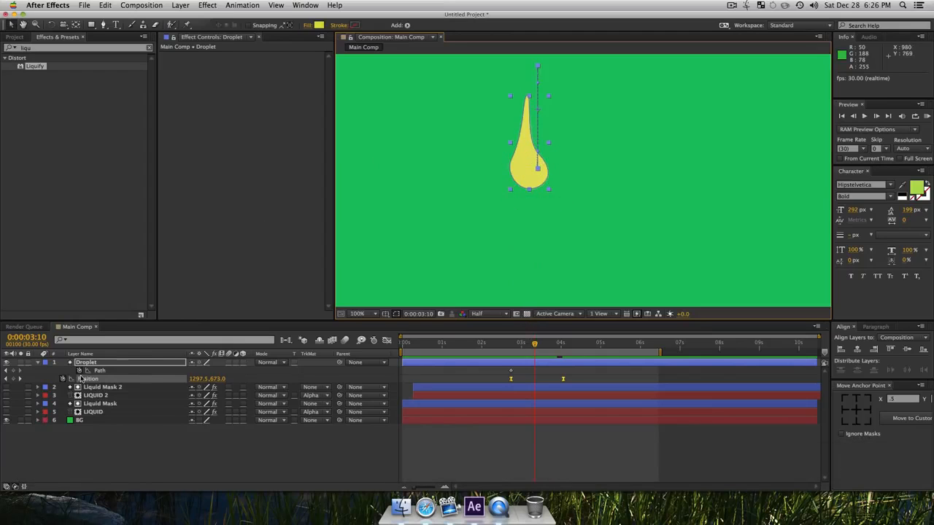
pyautogui.click(100, 371)
pyautogui.moveTo(496, 147); pyautogui.dragTo(528, 209)
pyautogui.moveTo(526, 96); pyautogui.dragTo(526, 76)
pyautogui.press('alt')
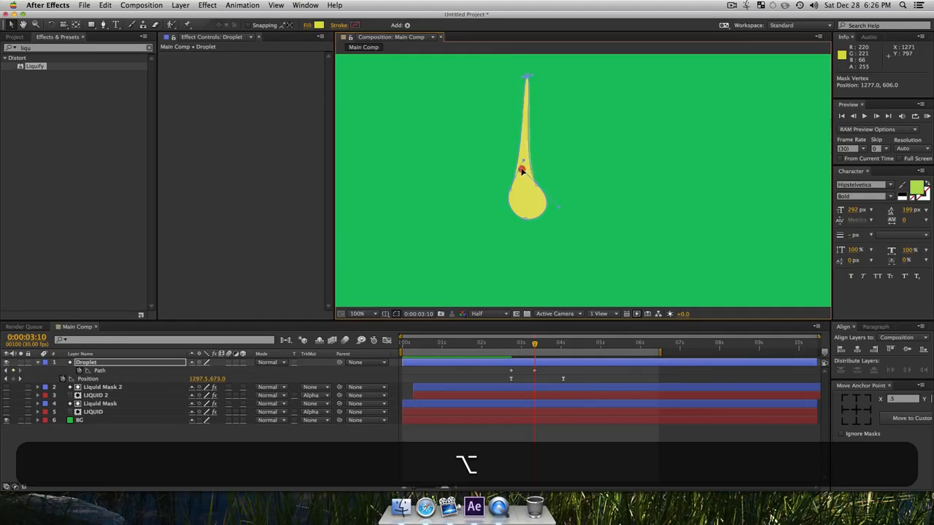
pyautogui.moveTo(518, 167); pyautogui.dragTo(533, 150)
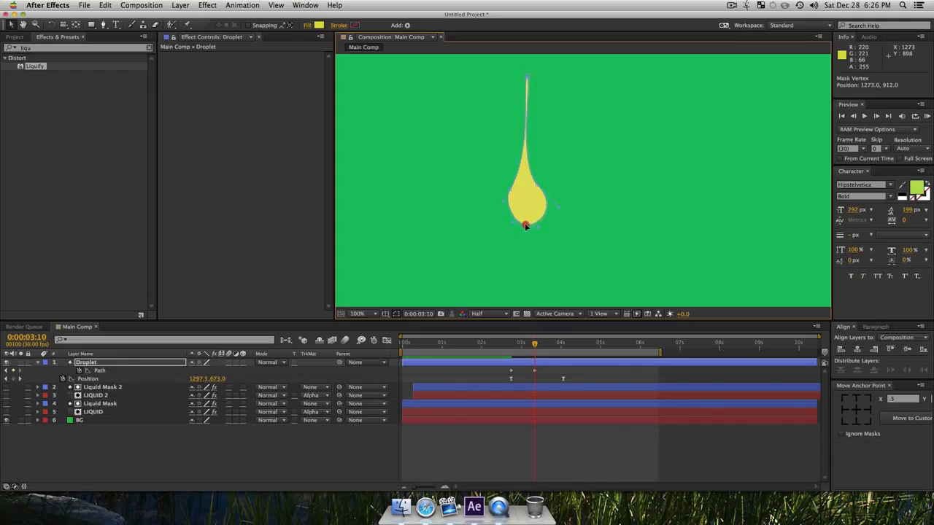
pyautogui.moveTo(524, 220); pyautogui.dragTo(527, 232)
# Add a Path keyframe at 0:00:03:23 and lower the droplet's top vertex to shorten its tail.
pyautogui.moveTo(552, 342)
pyautogui.mouseDown()
pyautogui.moveTo(571, 346)
pyautogui.moveTo(552, 346)
pyautogui.mouseUp()
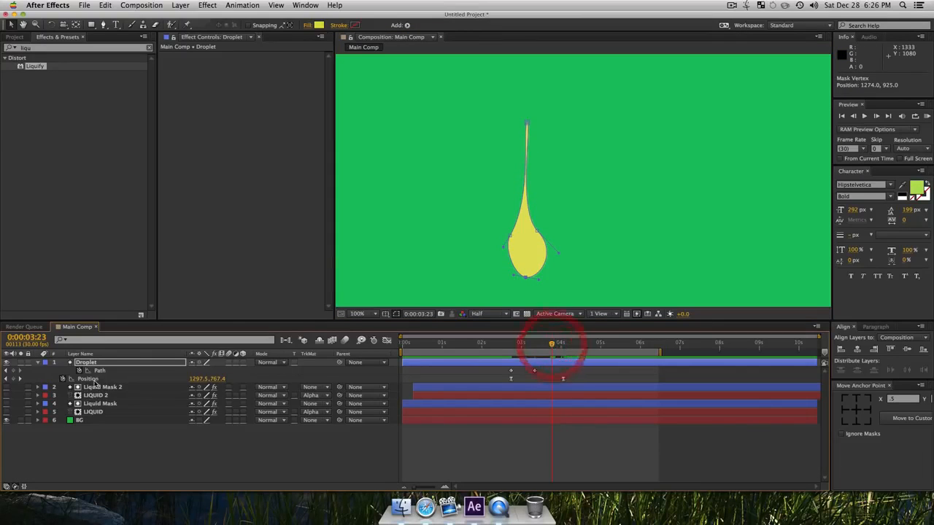
pyautogui.click(14, 371)
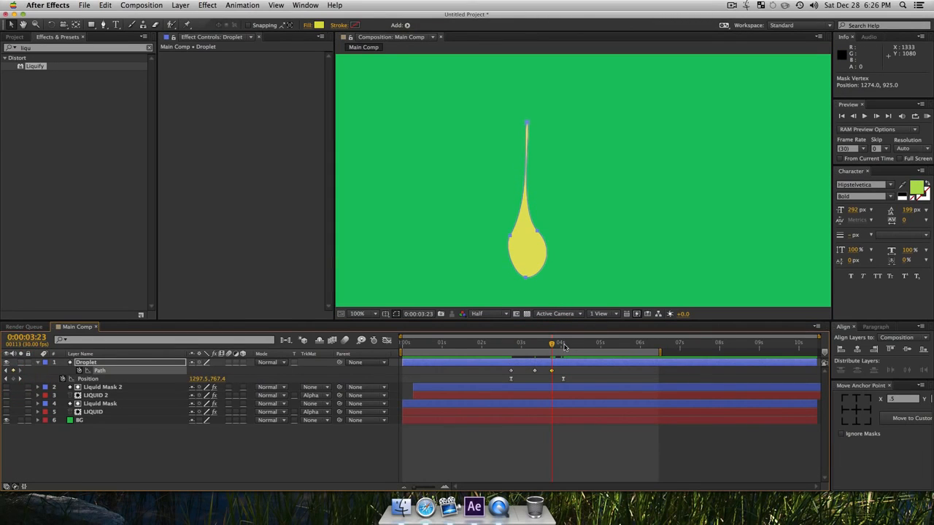
pyautogui.click(563, 344)
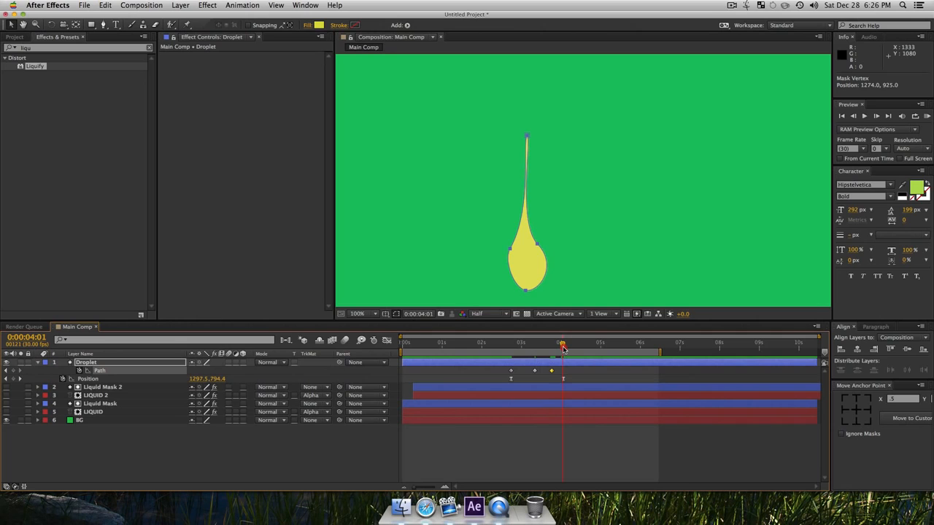
pyautogui.click(6, 371)
pyautogui.moveTo(508, 127); pyautogui.dragTo(522, 180)
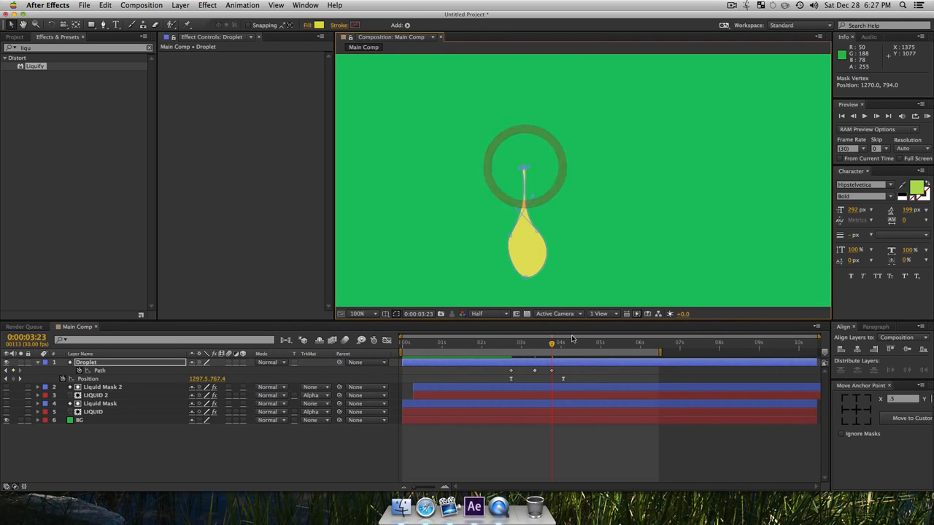
# At 0:00:04:09, keyframe the droplet's path with its side vertices lowered and spread outward into a wide base.
pyautogui.click(573, 343)
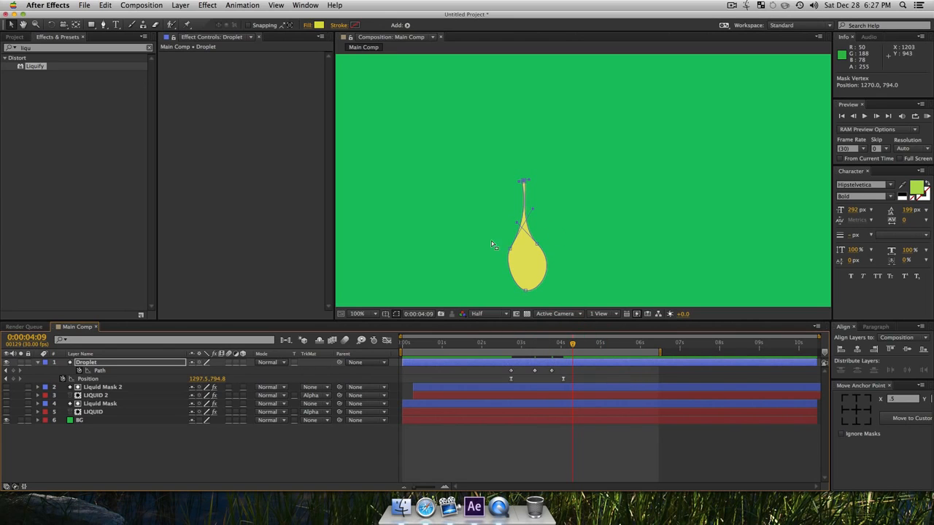
pyautogui.moveTo(491, 242); pyautogui.dragTo(536, 271)
pyautogui.click(534, 270)
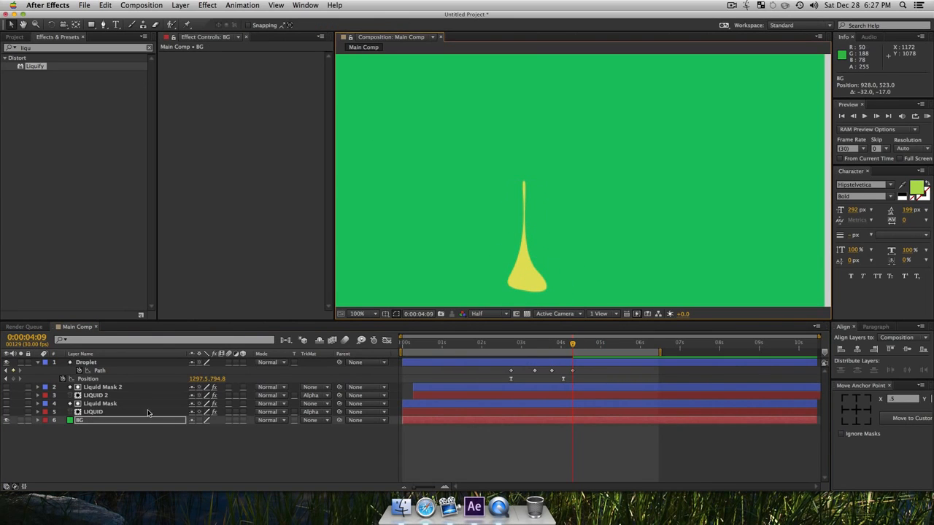
pyautogui.click(101, 370)
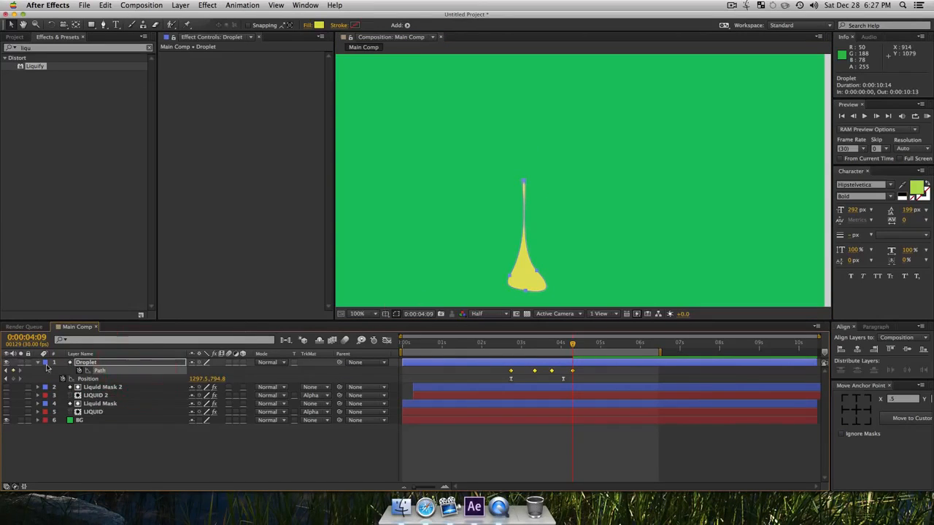
pyautogui.moveTo(536, 268); pyautogui.dragTo(542, 244)
pyautogui.press('space')
pyautogui.moveTo(562, 275); pyautogui.dragTo(487, 229)
pyautogui.keyDown('alt'); pyautogui.click(489, 217); pyautogui.keyUp('alt')
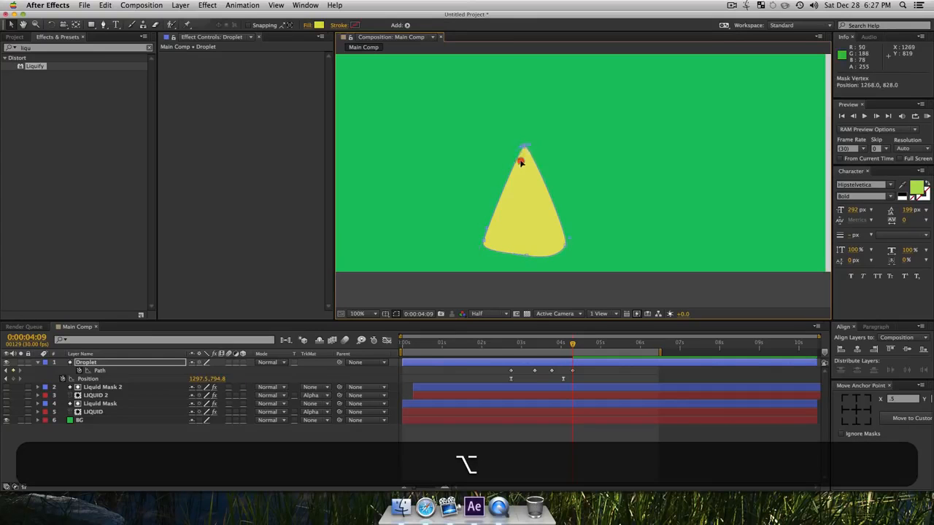
# Lower the droplet's top vertex to flatten it into a puddle, and preview the fall from 0:00:02:22.
pyautogui.moveTo(521, 162); pyautogui.dragTo(523, 230)
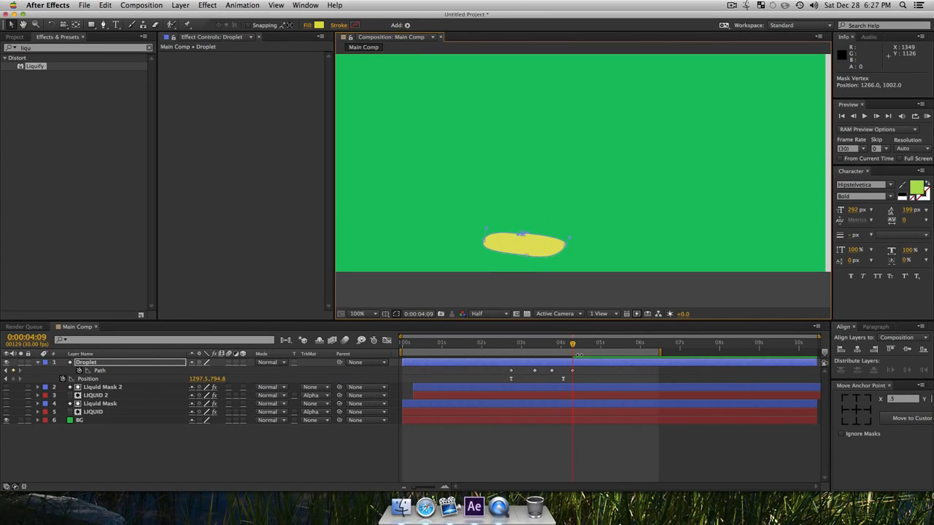
pyautogui.moveTo(573, 343); pyautogui.dragTo(510, 353)
pyautogui.press('space')
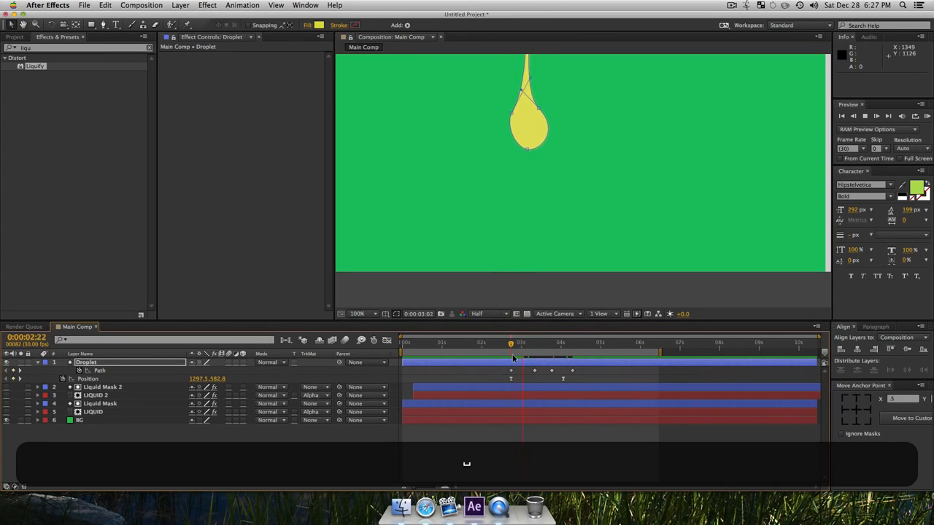
pyautogui.press('space')
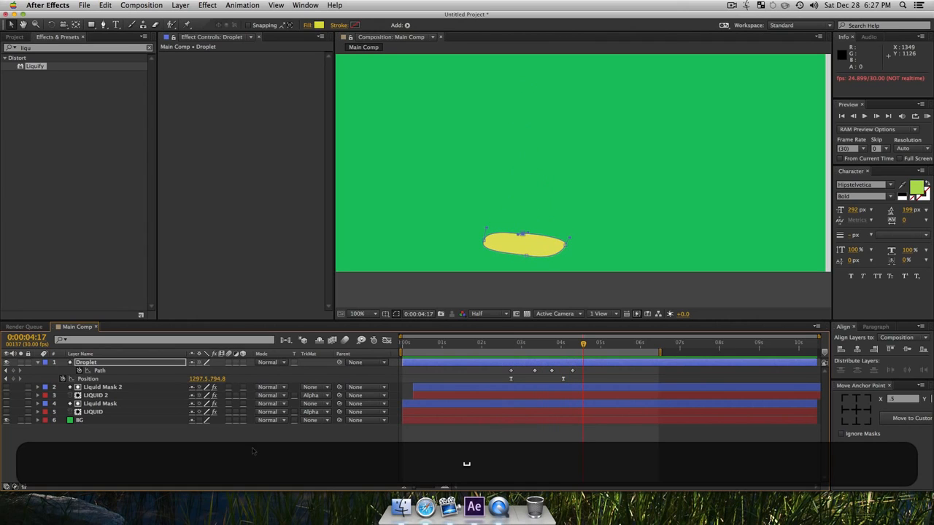
# Apply the Liquify effect to the Droplet layer and start Distortion Mesh keyframing at 0:00:02:22.
pyautogui.moveTo(578, 165); pyautogui.dragTo(580, 211)
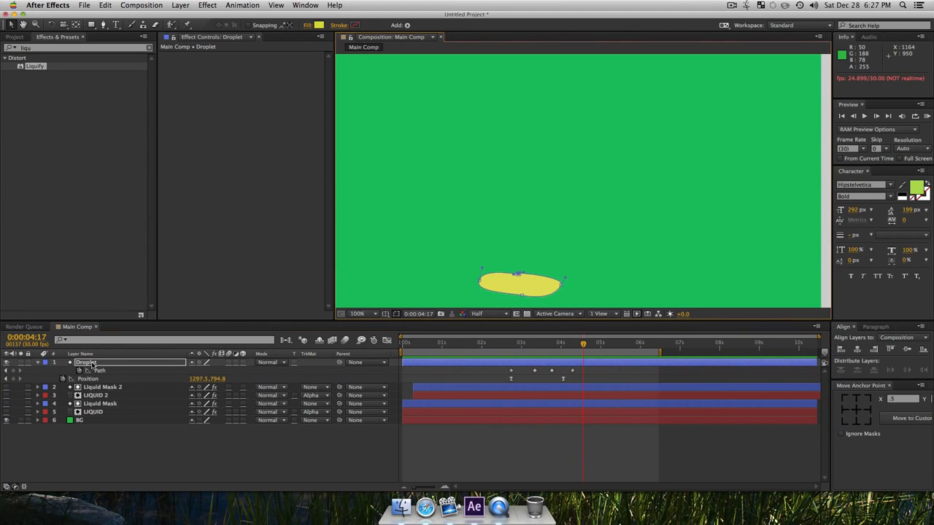
pyautogui.click(90, 362)
pyautogui.moveTo(36, 67)
pyautogui.mouseDown()
pyautogui.moveTo(69, 323)
pyautogui.moveTo(84, 360)
pyautogui.mouseUp()
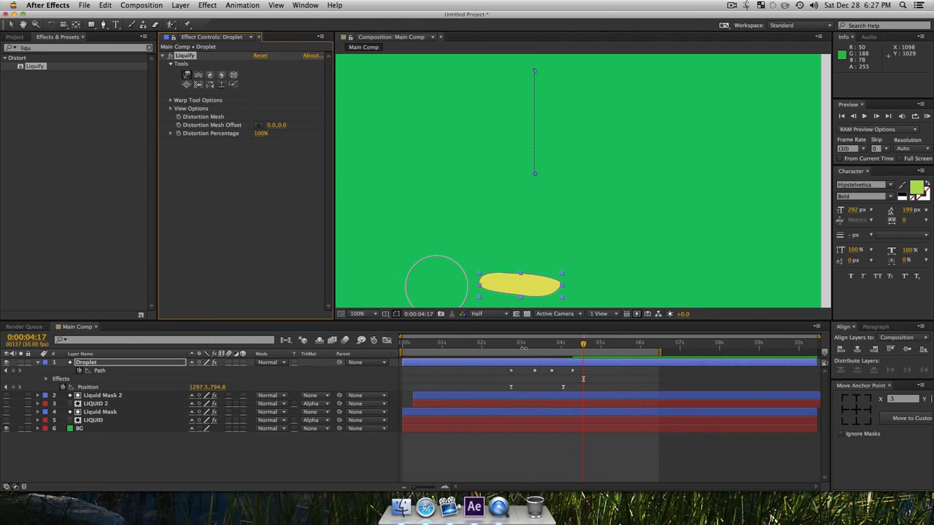
pyautogui.click(510, 343)
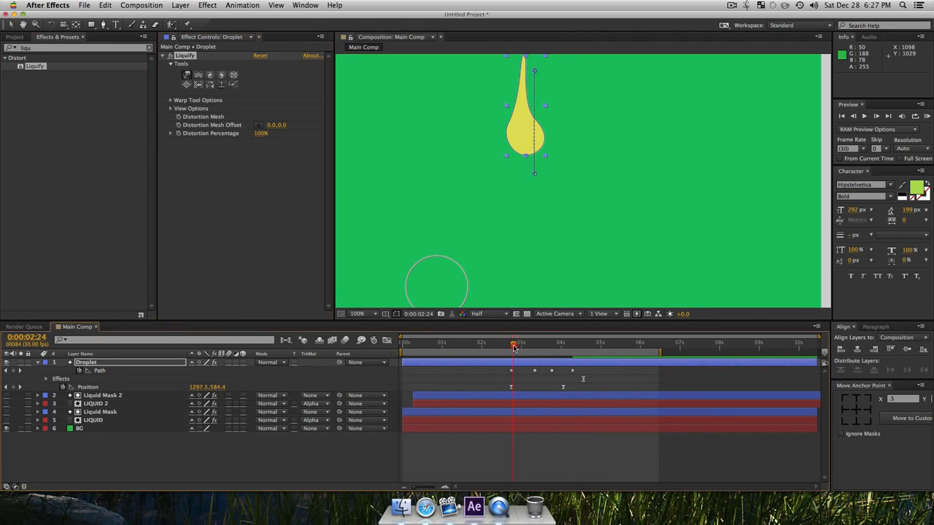
pyautogui.click(178, 117)
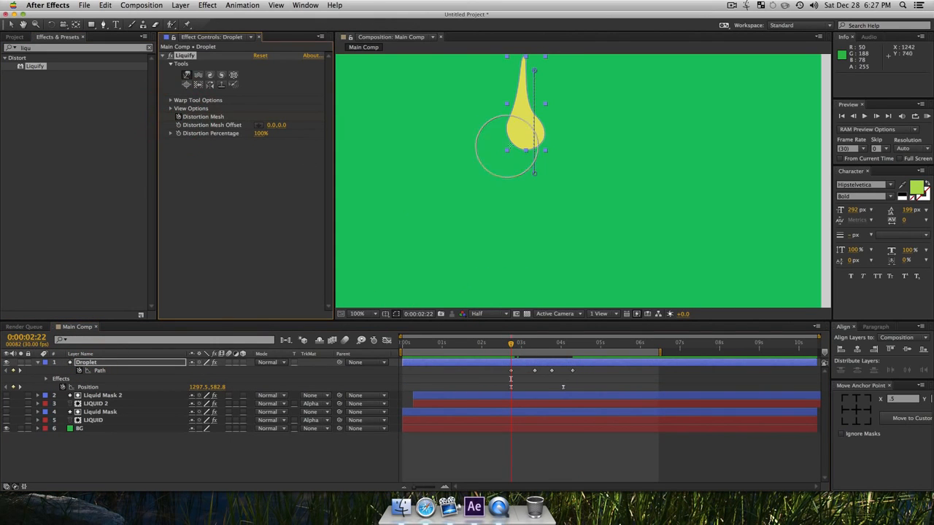
# With Liquify's Warp tool at brush size 24 and pressure 78, pull the droplet's tip and neck edge upward.
pyautogui.press('space')
pyautogui.moveTo(607, 149); pyautogui.dragTo(613, 232)
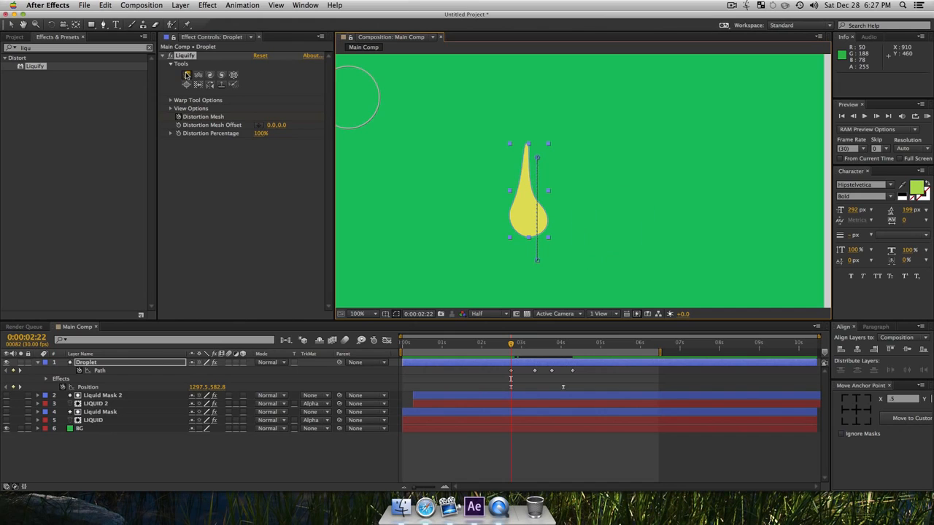
pyautogui.click(187, 75)
pyautogui.click(171, 102)
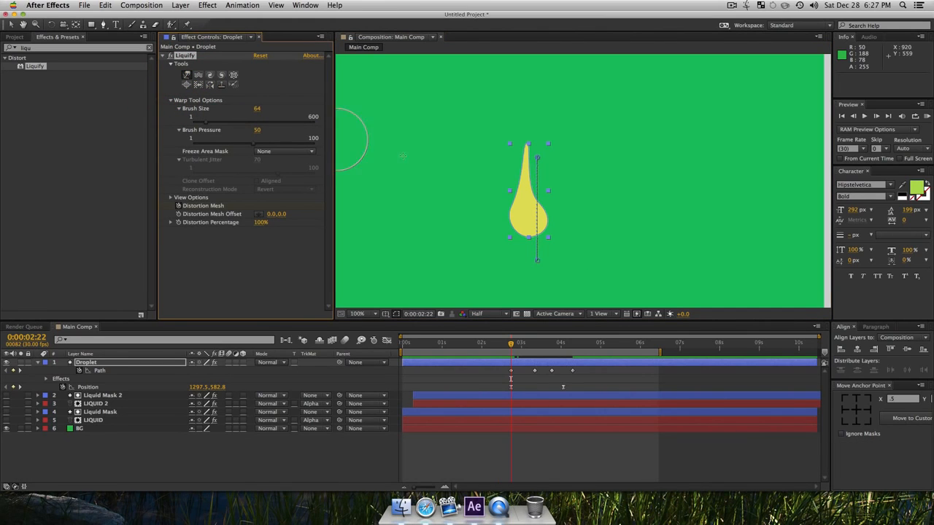
pyautogui.moveTo(538, 149); pyautogui.dragTo(519, 153)
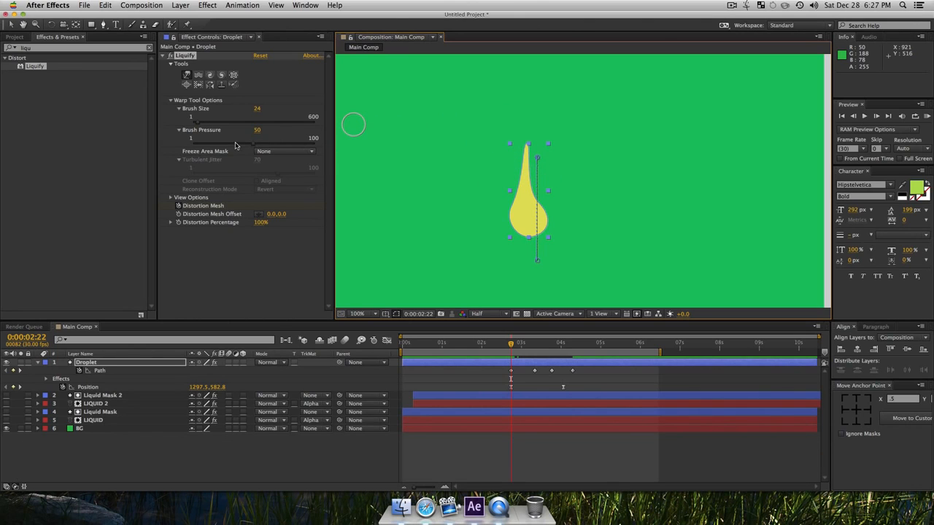
pyautogui.click(274, 144)
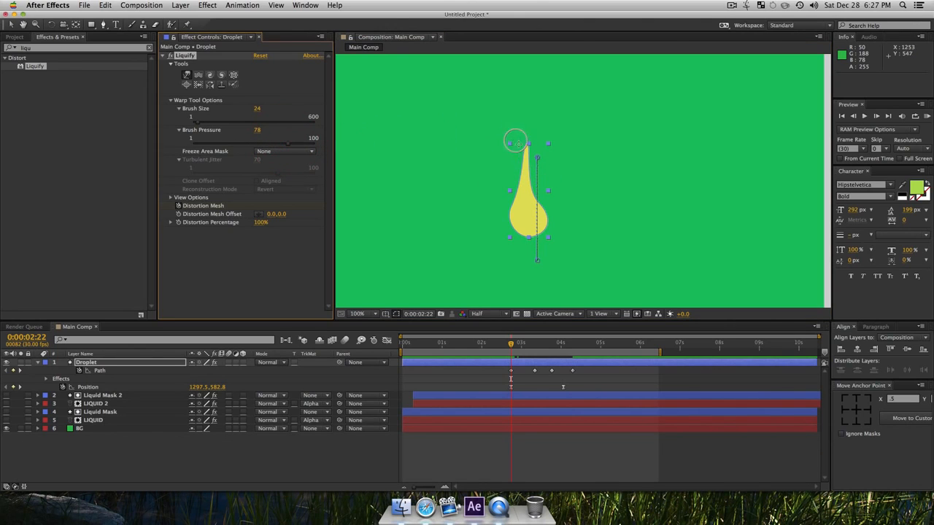
pyautogui.moveTo(525, 156); pyautogui.dragTo(527, 74)
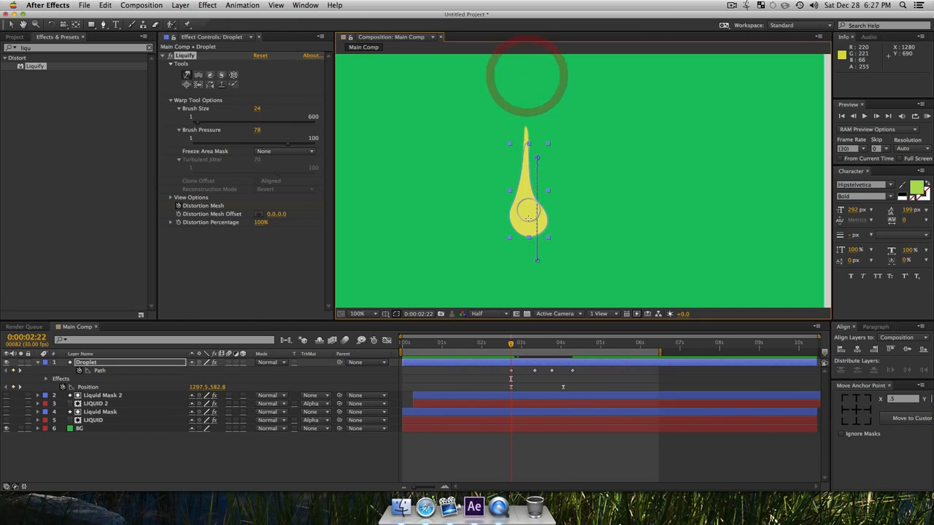
pyautogui.moveTo(516, 184); pyautogui.dragTo(511, 154)
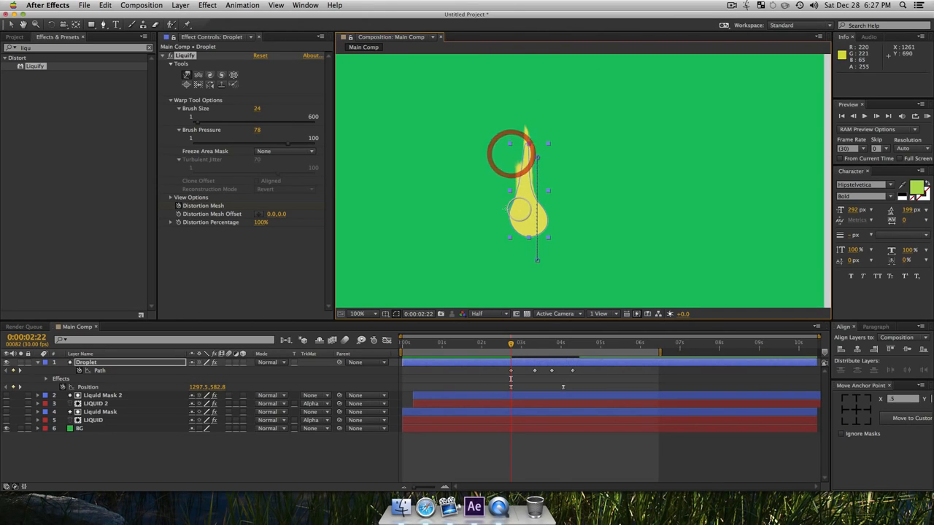
# Set the warp brush to size 11 and pressure 92, and push small ripples into the droplet's tip and both shoulders.
pyautogui.click(303, 143)
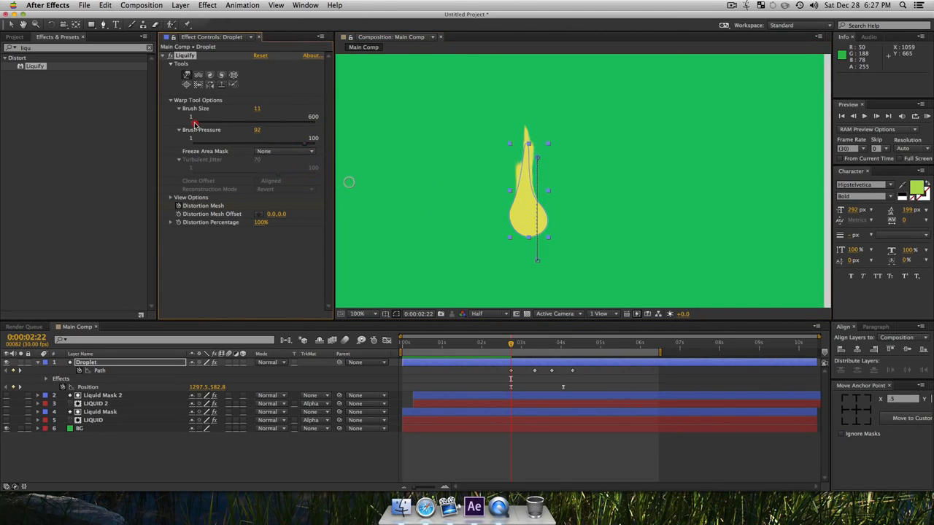
pyautogui.click(194, 122)
pyautogui.click(560, 81)
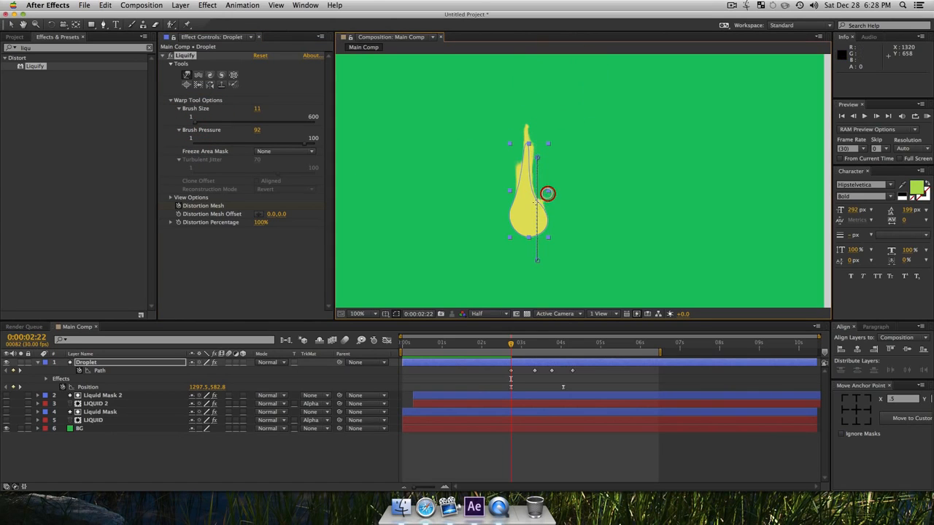
pyautogui.click(548, 194)
pyautogui.click(510, 188)
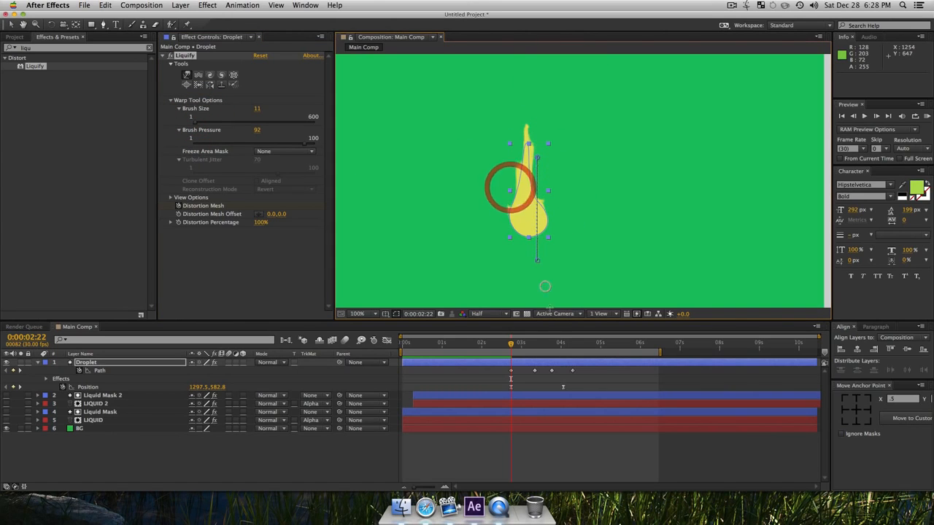
# At 0:00:03:15, warp small upward wisps along the droplet's neck and both sides of its bulb, undoing one stray stroke.
pyautogui.click(540, 345)
pyautogui.moveTo(527, 284); pyautogui.dragTo(547, 234)
pyautogui.moveTo(510, 271); pyautogui.dragTo(498, 245)
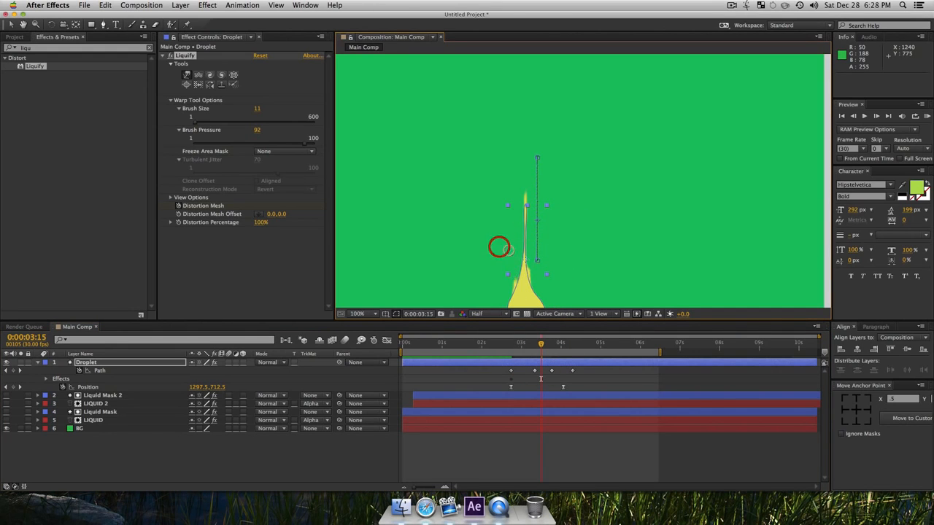
pyautogui.click(500, 205)
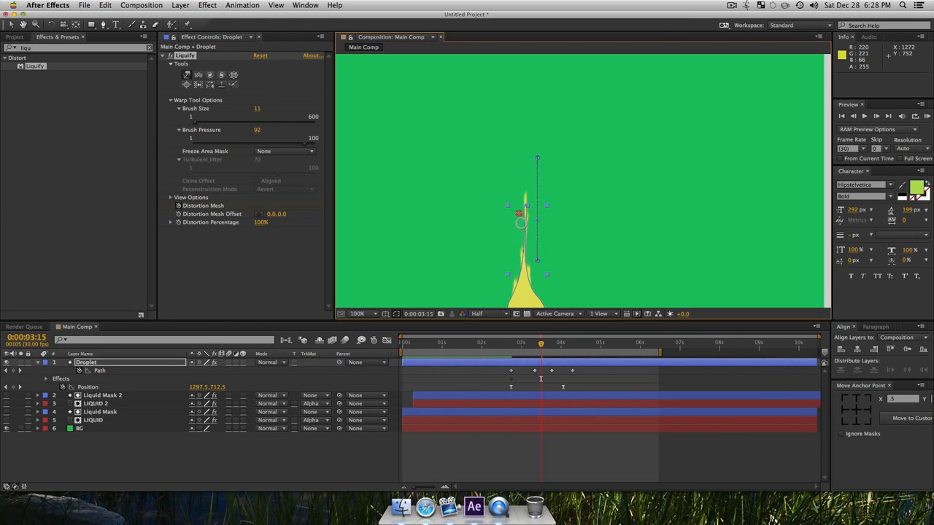
pyautogui.click(501, 185)
pyautogui.press('super+z')
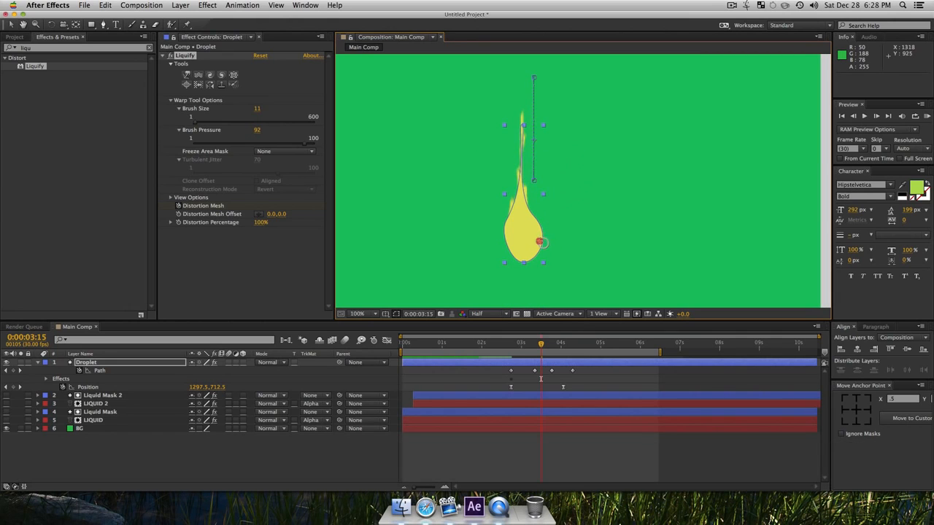
pyautogui.click(558, 179)
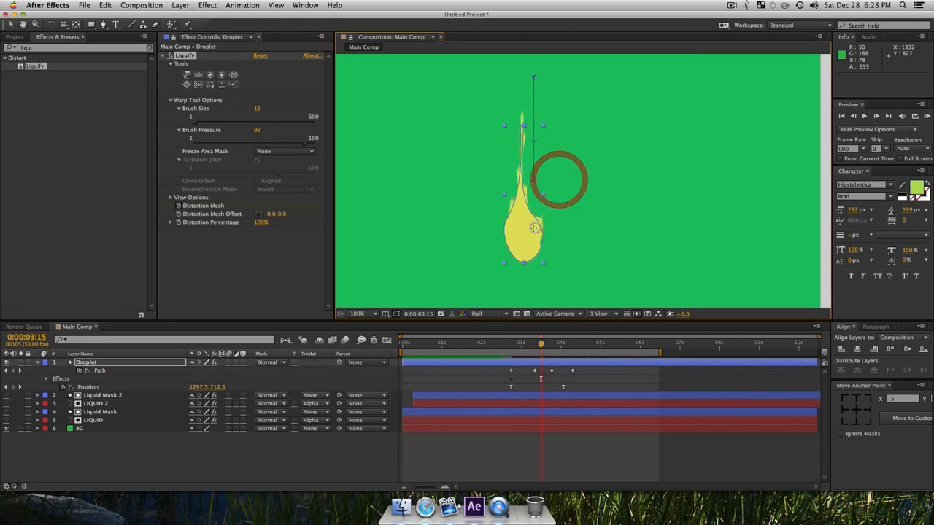
pyautogui.click(497, 172)
# At 0:00:04:01, set the warp brush to size 54 and pressure 59 and warp the droplet's edges.
pyautogui.click(562, 343)
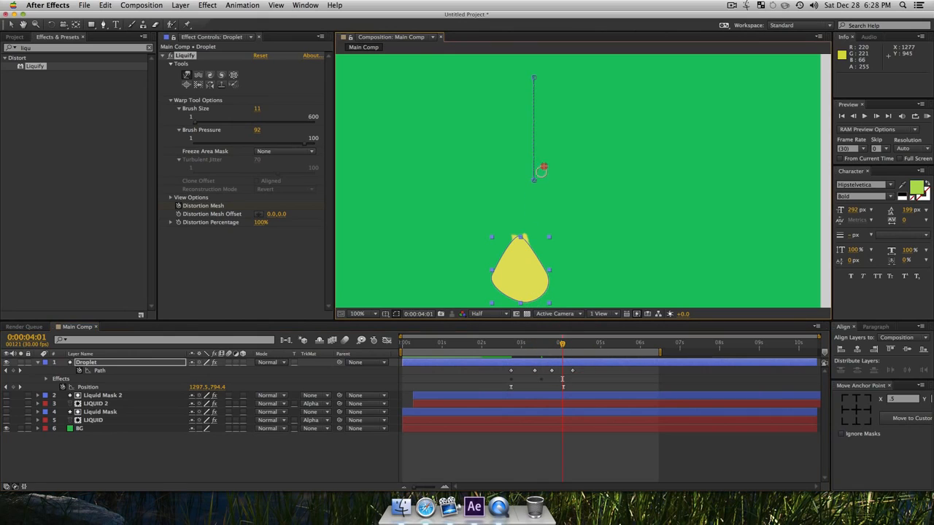
pyautogui.click(544, 166)
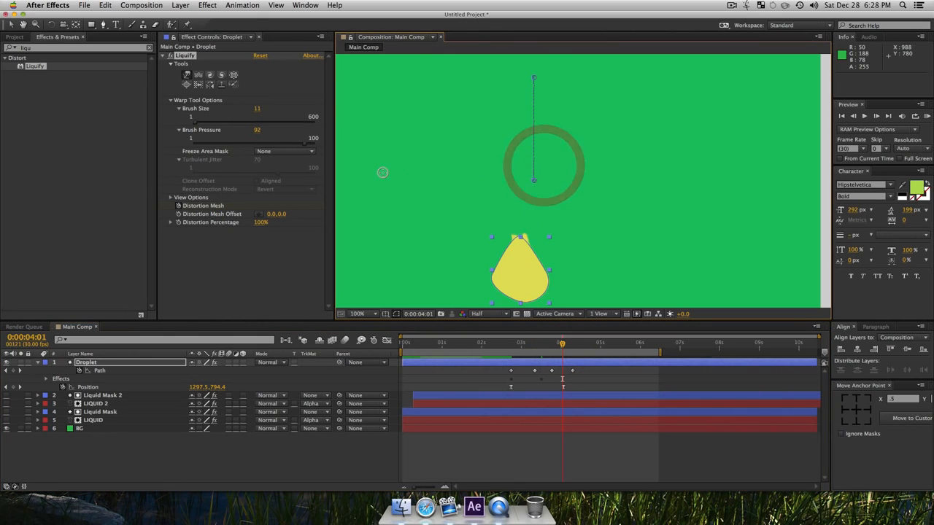
pyautogui.click(263, 143)
pyautogui.click(212, 122)
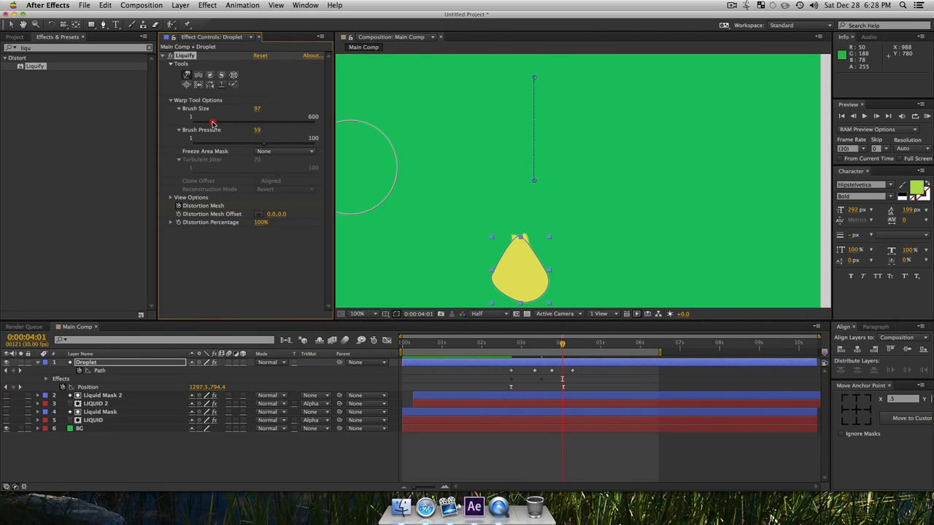
pyautogui.click(202, 122)
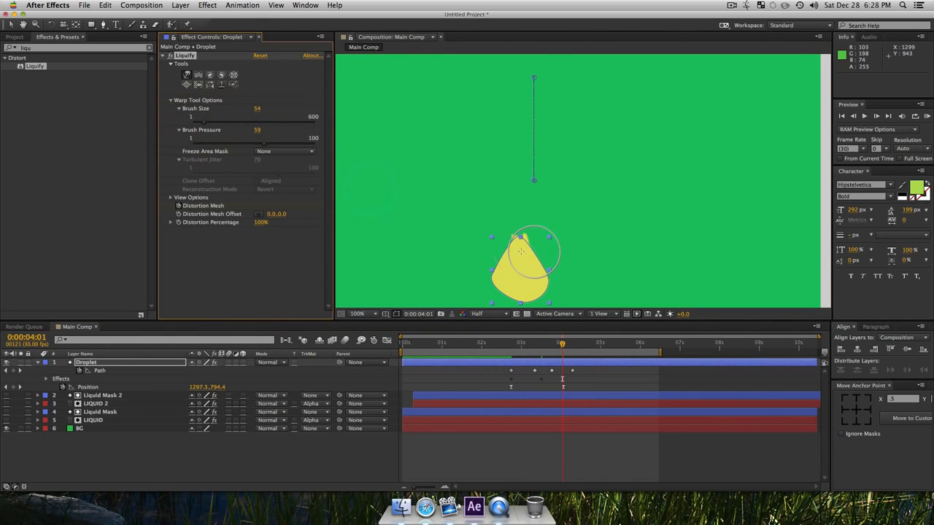
pyautogui.moveTo(495, 250)
pyautogui.mouseDown()
pyautogui.moveTo(534, 275)
pyautogui.moveTo(550, 264)
pyautogui.moveTo(518, 277)
pyautogui.moveTo(484, 275)
pyautogui.mouseUp()
# At 0:00:04:20, warp the flattened puddle outward on both sides into an irregular splash shape.
pyautogui.moveTo(571, 345); pyautogui.dragTo(587, 349)
pyautogui.moveTo(541, 282)
pyautogui.mouseDown()
pyautogui.moveTo(600, 298)
pyautogui.moveTo(620, 285)
pyautogui.moveTo(380, 292)
pyautogui.mouseUp()
pyautogui.moveTo(481, 280); pyautogui.dragTo(437, 268)
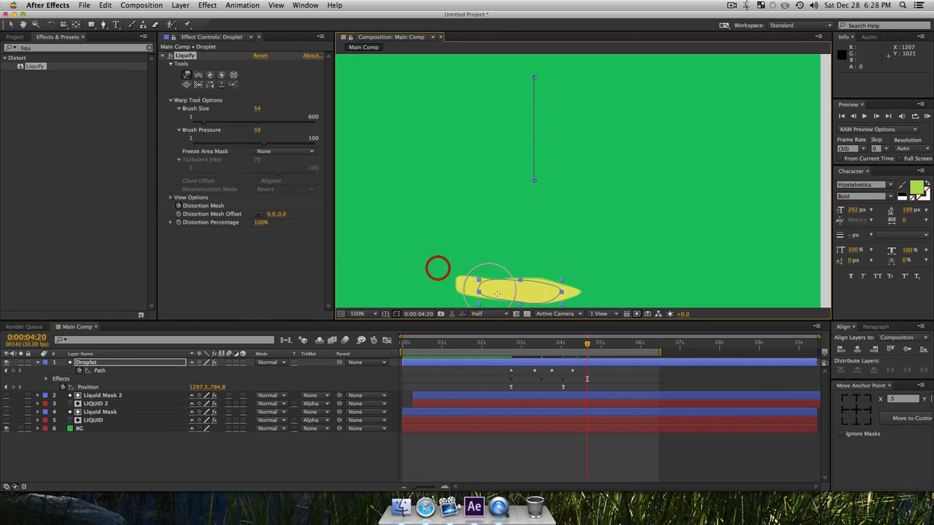
pyautogui.moveTo(516, 295); pyautogui.dragTo(474, 299)
# Deselect the droplet and preview its warped fall and splash from 0:00:02:20.
pyautogui.press('z')
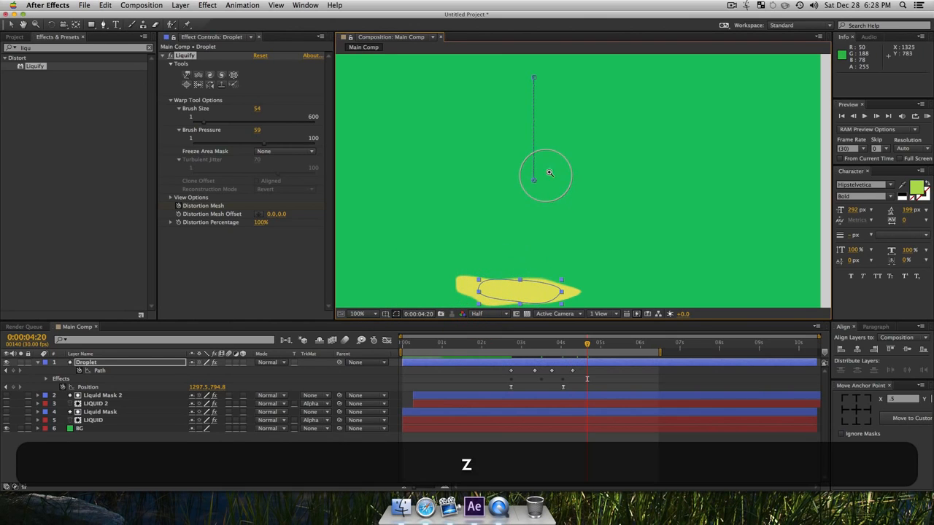
pyautogui.keyDown('alt'); pyautogui.click(542, 192); pyautogui.keyUp('alt')
pyautogui.moveTo(543, 192); pyautogui.dragTo(565, 234)
pyautogui.press('v')
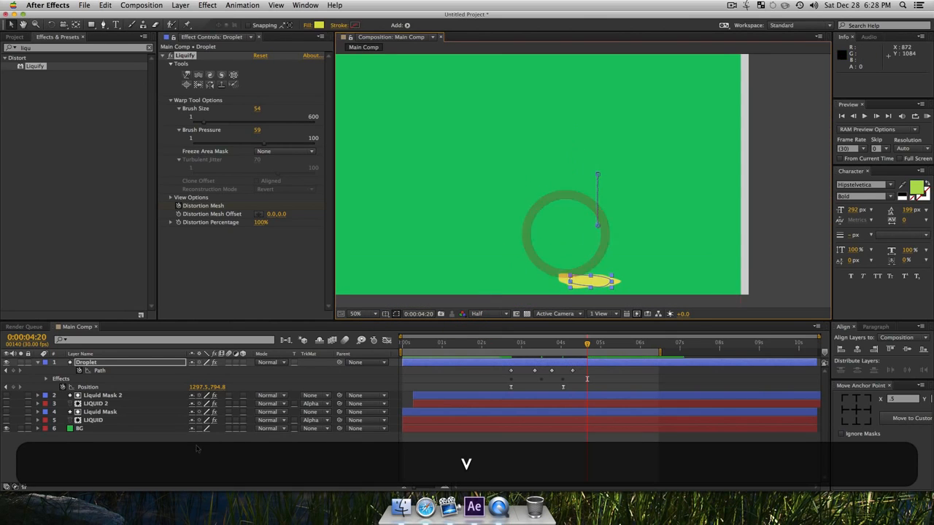
pyautogui.click(189, 460)
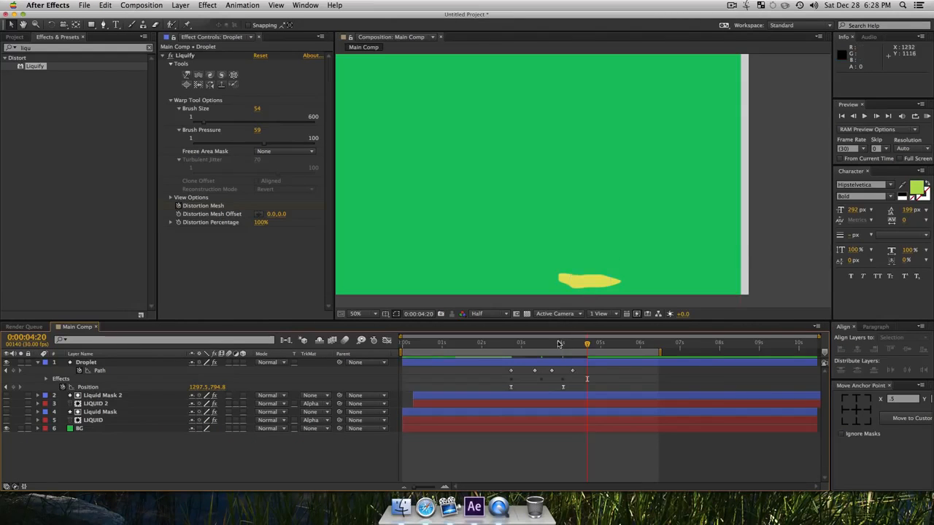
pyautogui.moveTo(553, 345); pyautogui.dragTo(509, 352)
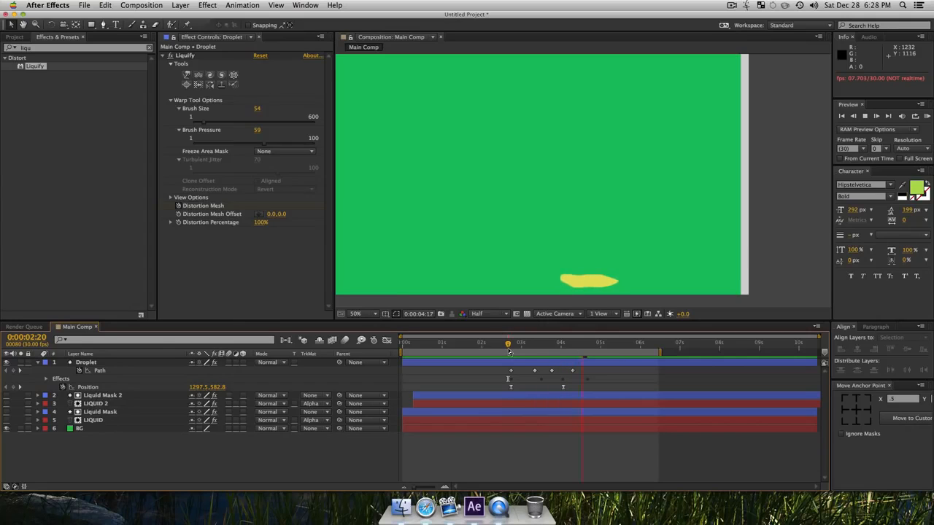
pyautogui.press('space')
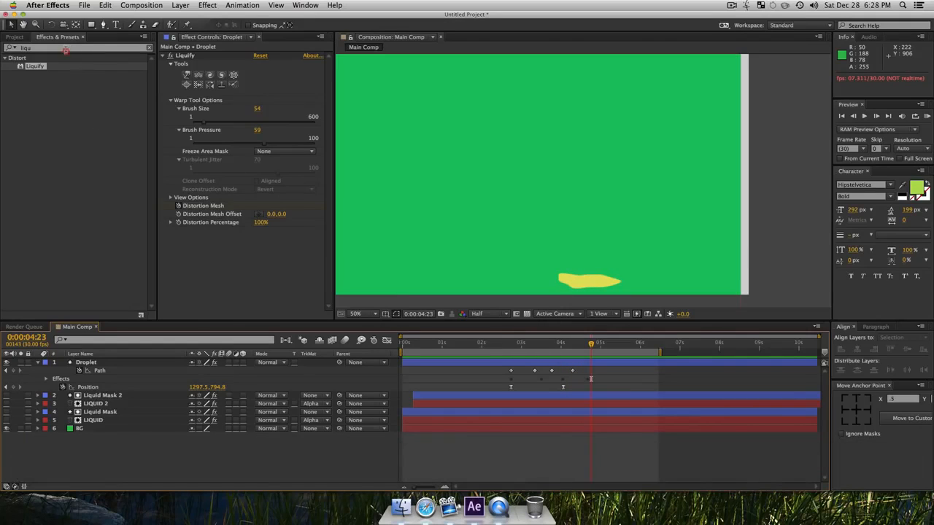
# Apply the Drop Shadow effect to the Droplet layer and set the shadow's opacity to 20%.
pyautogui.click(44, 48)
pyautogui.write('drop')
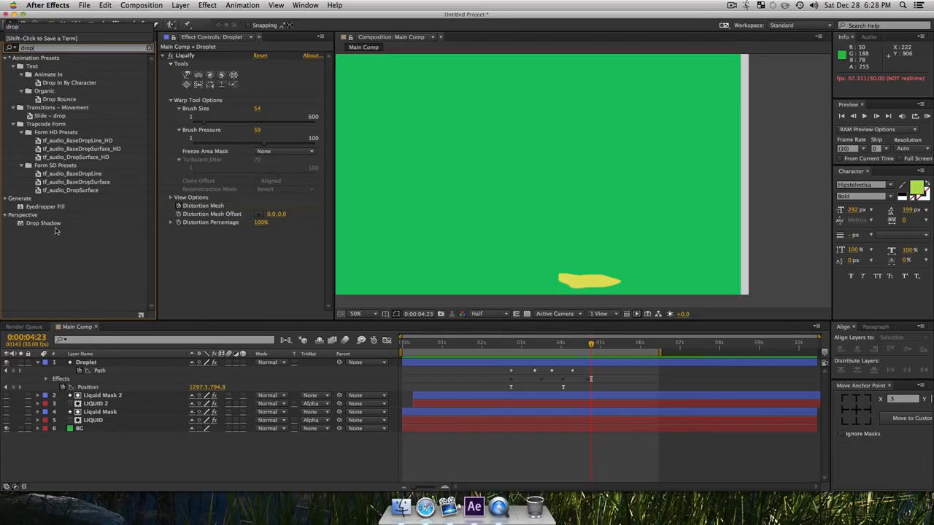
pyautogui.moveTo(43, 223); pyautogui.dragTo(86, 363)
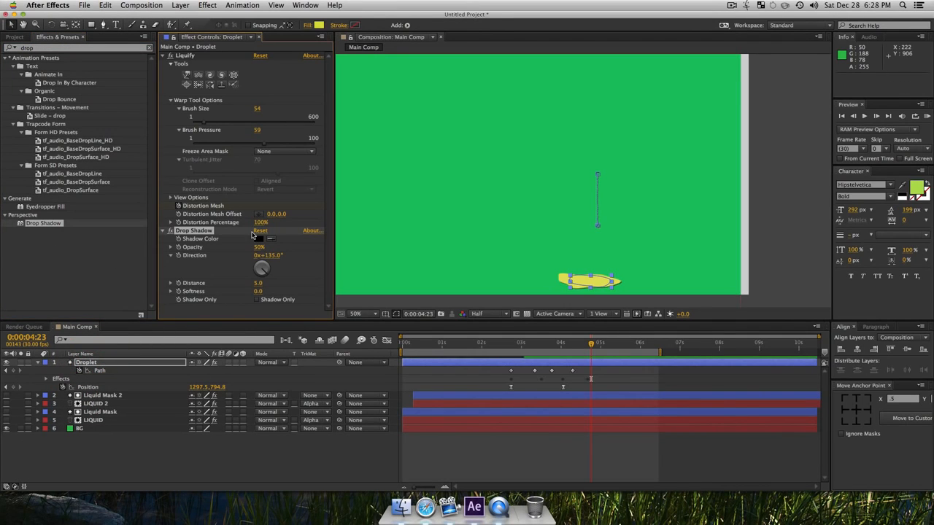
pyautogui.click(259, 246)
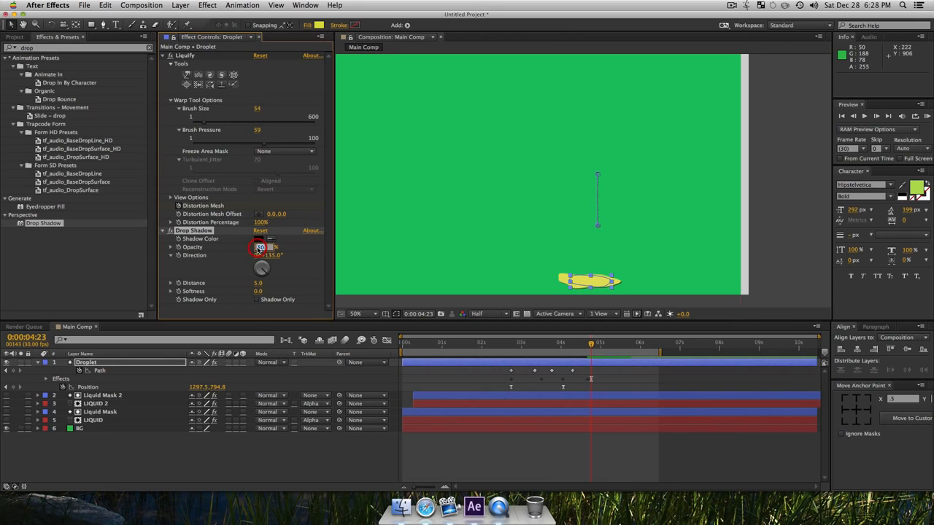
pyautogui.write('20')
pyautogui.press('Return')
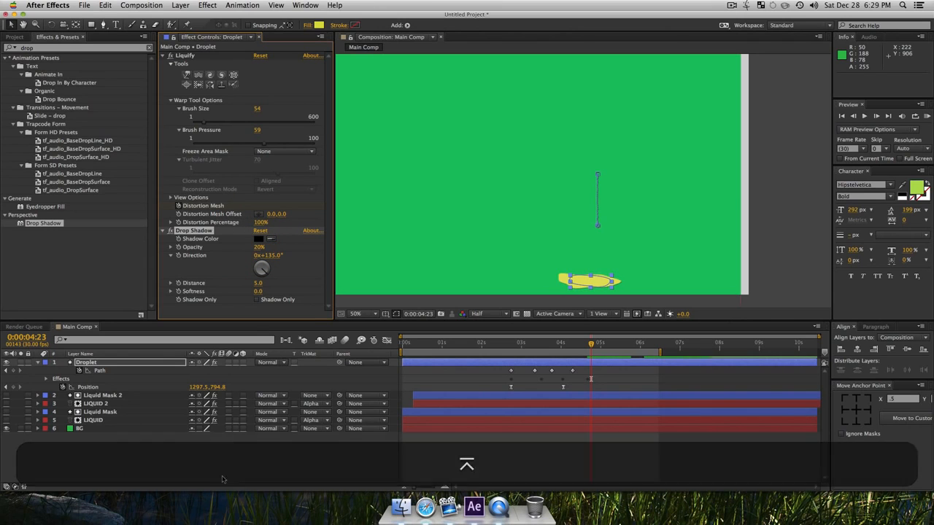
pyautogui.click(227, 467)
# Move the Droplet layer directly above BG in the layer stack and make the LIQUID and LIQUID 2 layers visible.
pyautogui.moveTo(88, 362); pyautogui.dragTo(94, 442)
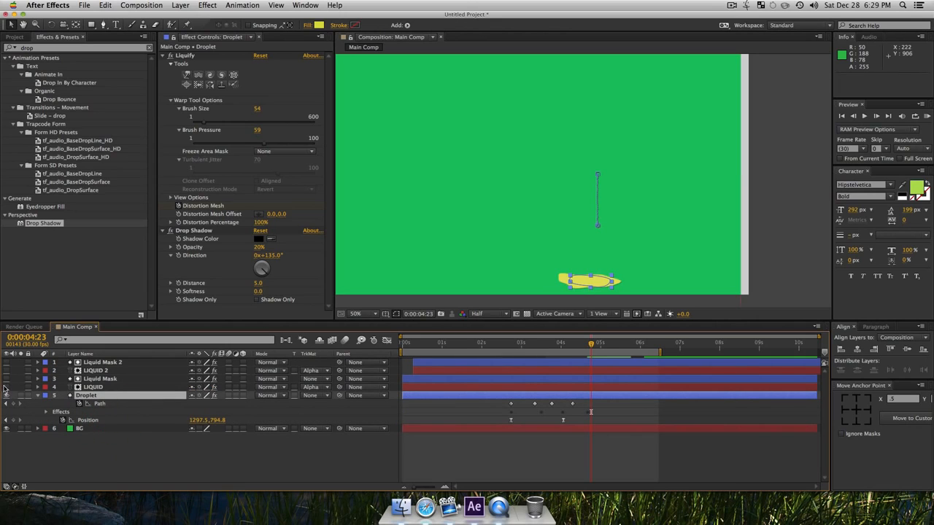
pyautogui.click(145, 472)
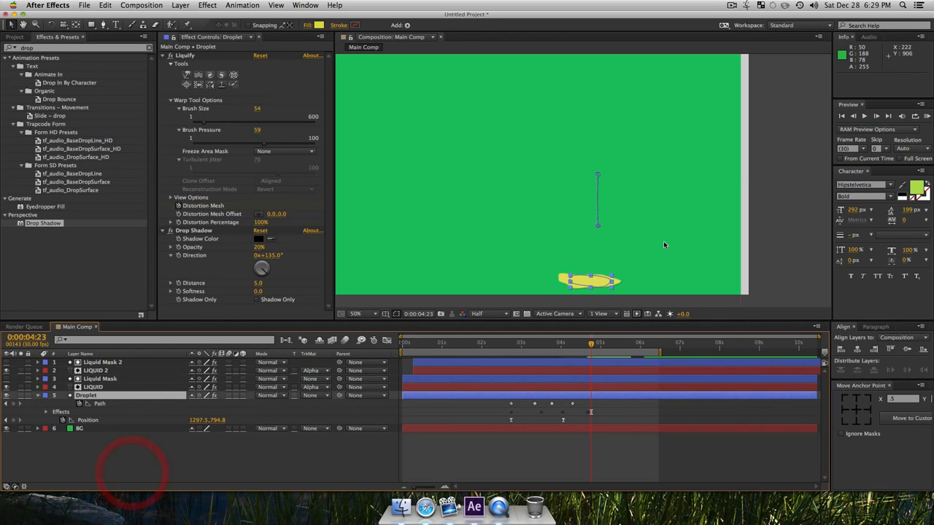
pyautogui.press('z')
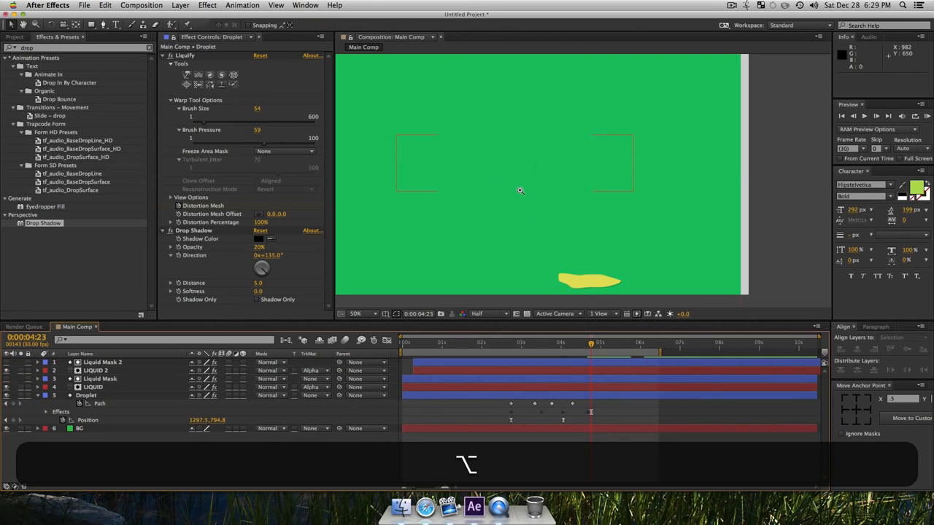
pyautogui.keyDown('alt'); pyautogui.click(507, 178); pyautogui.keyUp('alt')
pyautogui.click(586, 171)
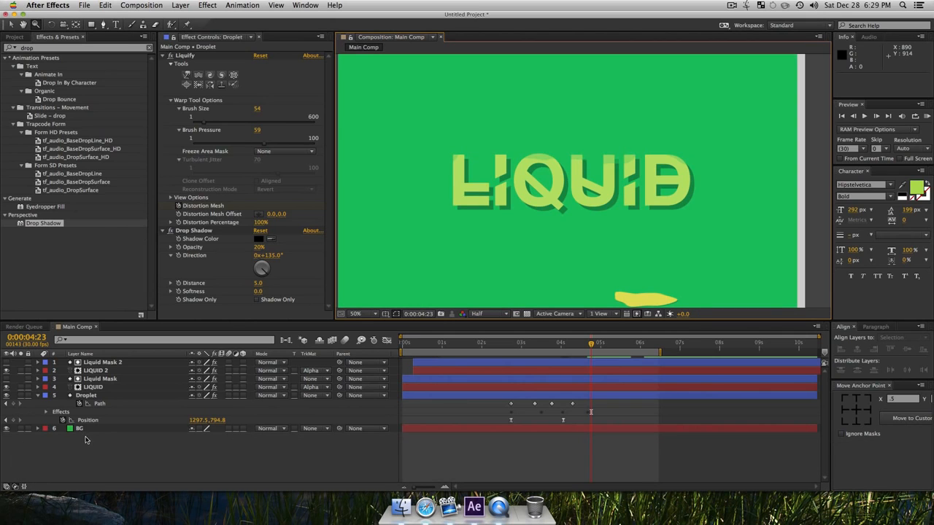
# Scale the BG layer to 105% so it covers the whole composition frame, and deselect it.
pyautogui.click(80, 428)
pyautogui.press('s')
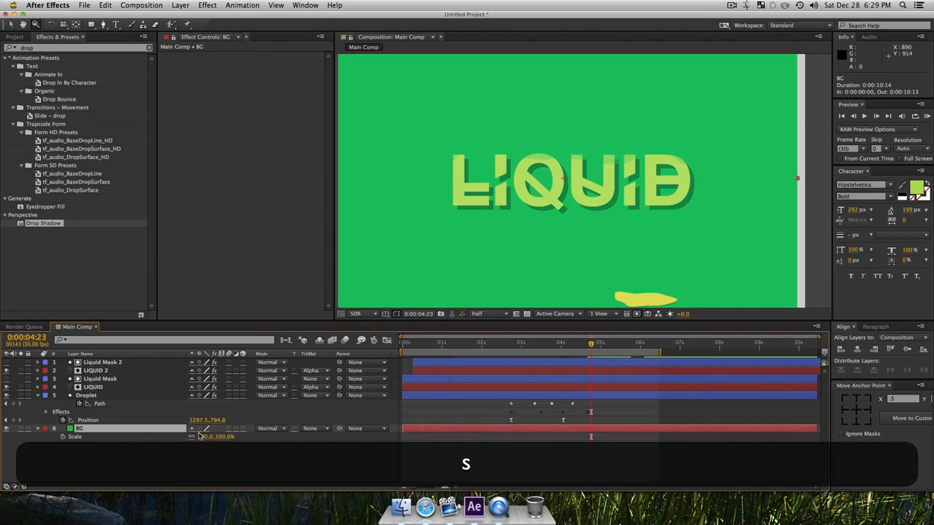
pyautogui.press('z')
pyautogui.keyDown('alt'); pyautogui.click(586, 221); pyautogui.keyUp('alt')
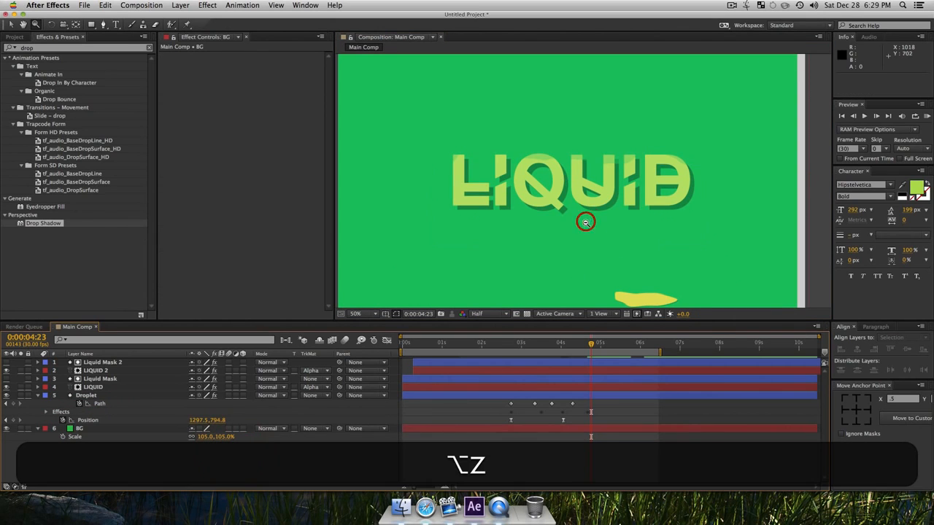
pyautogui.hotkey('alt', 'space')
pyautogui.moveTo(569, 213); pyautogui.dragTo(574, 192)
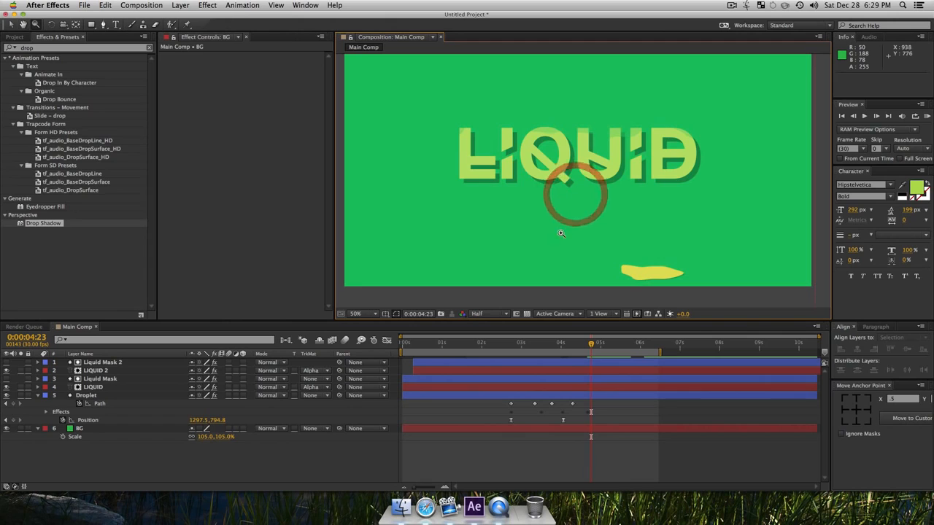
pyautogui.press('v')
pyautogui.click(256, 454)
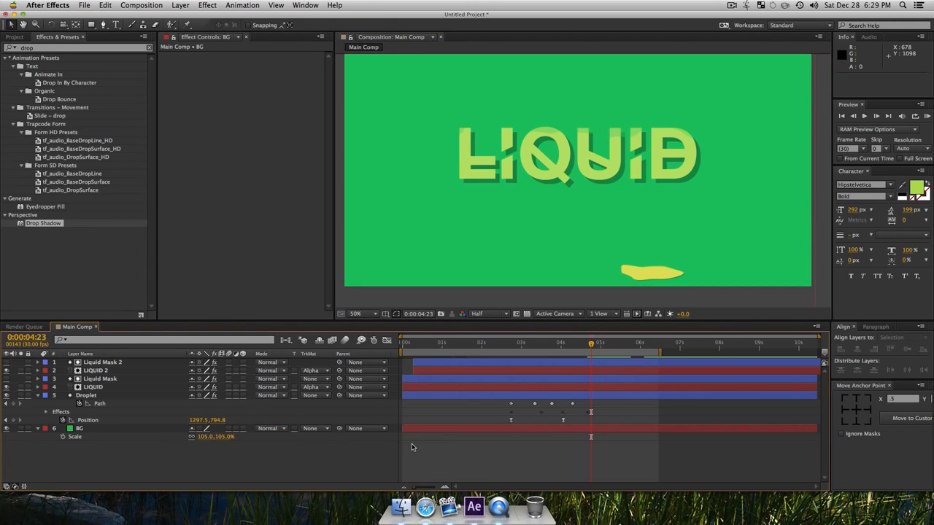
# Render and play a RAM preview of the complete LIQUID text and droplet animation.
pyautogui.press('0')
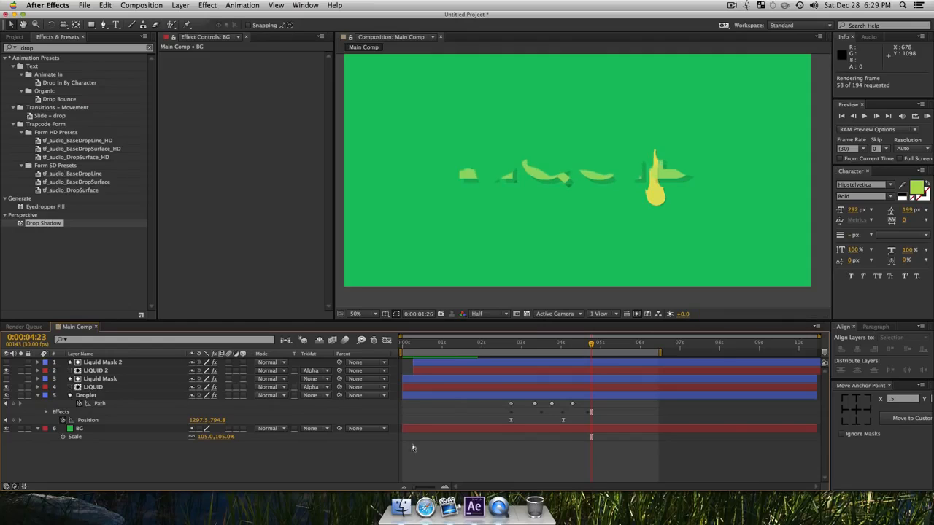
pyautogui.click(732, 5)
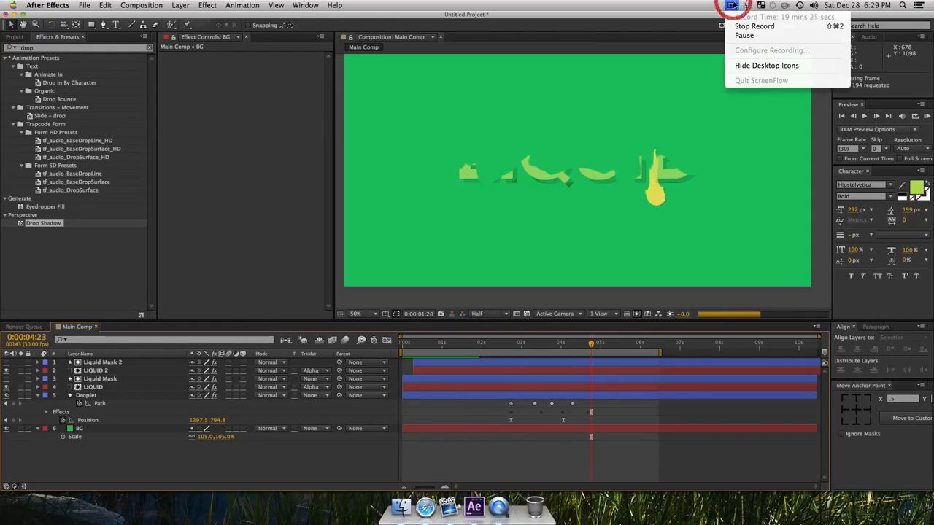
pyautogui.click(733, 5)
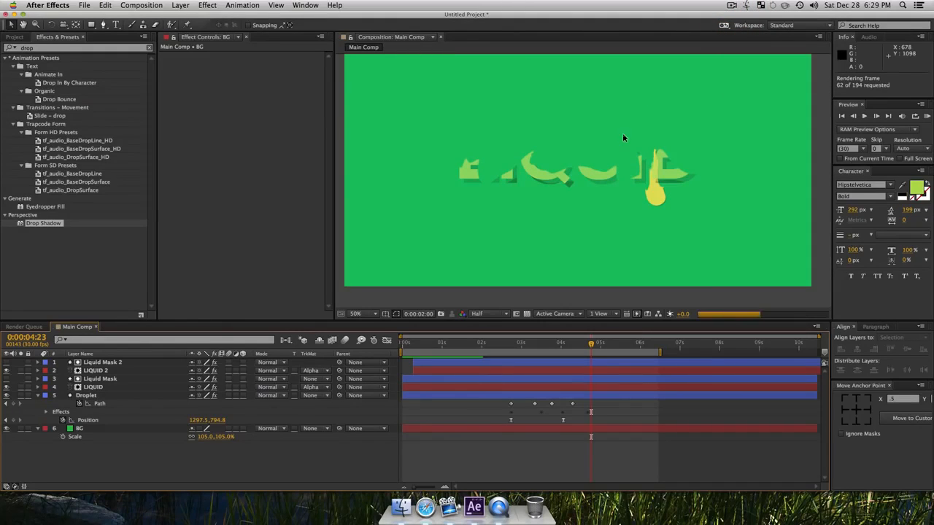
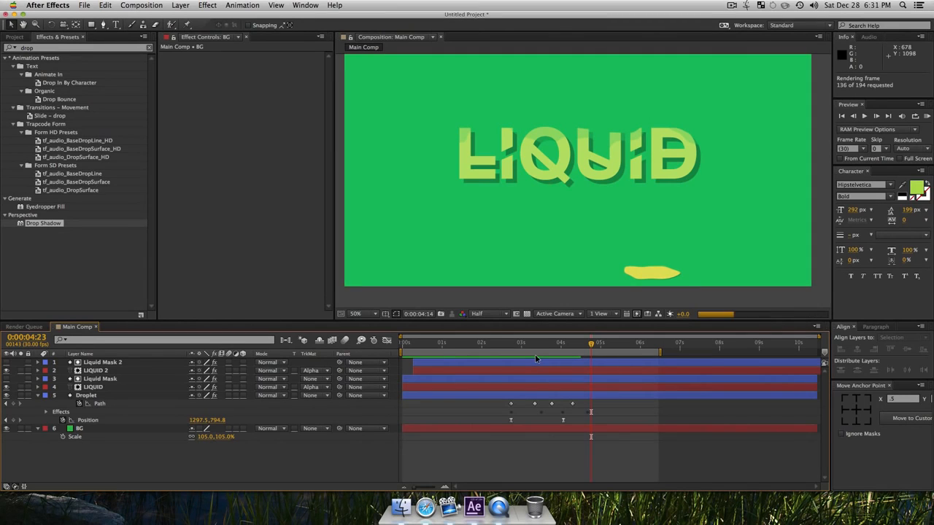
pyautogui.press('KP_0')
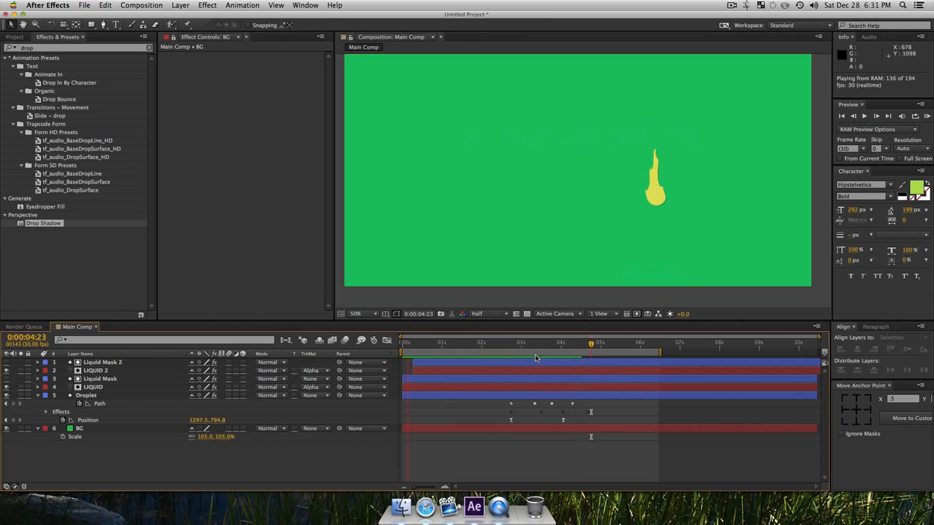
pyautogui.press('0')
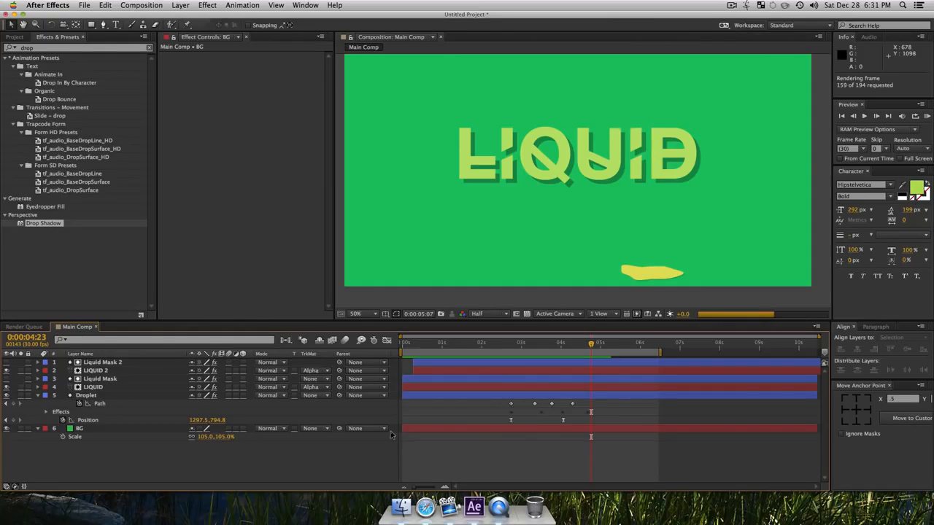
pyautogui.press('0')
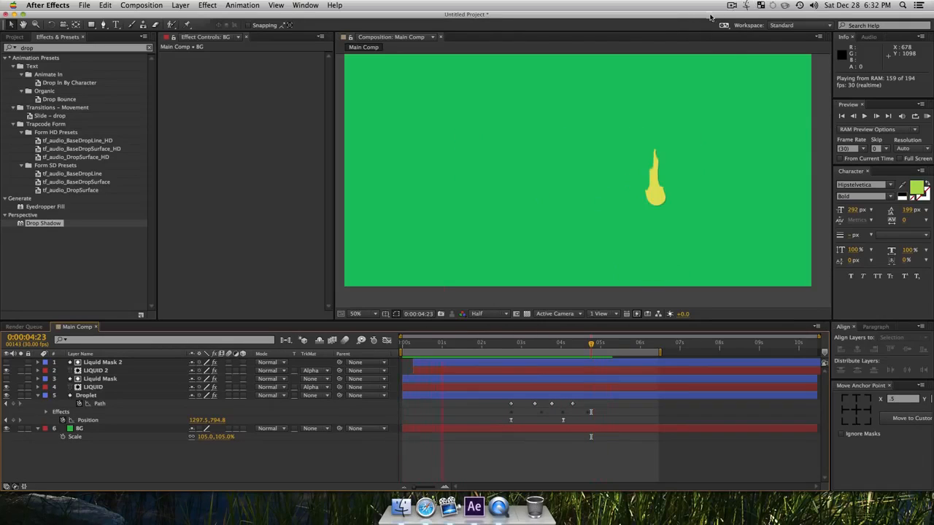
pyautogui.click(731, 5)
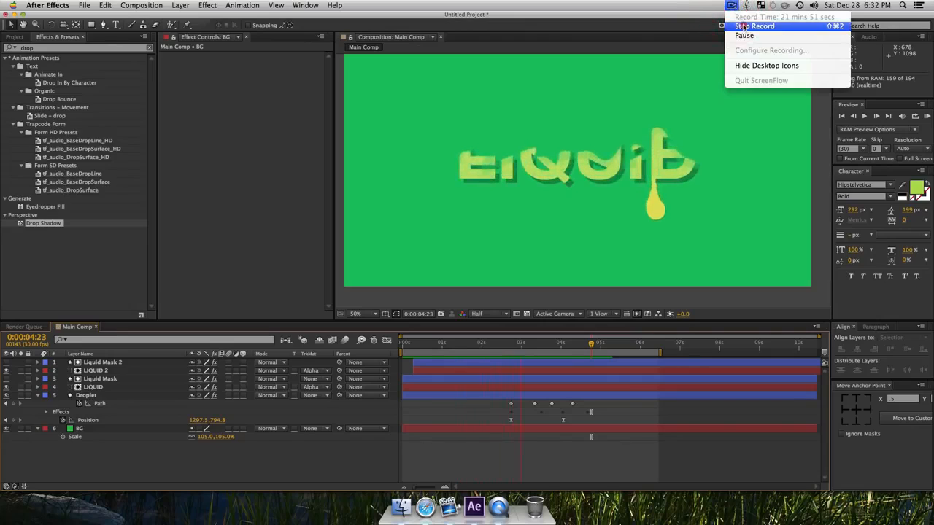